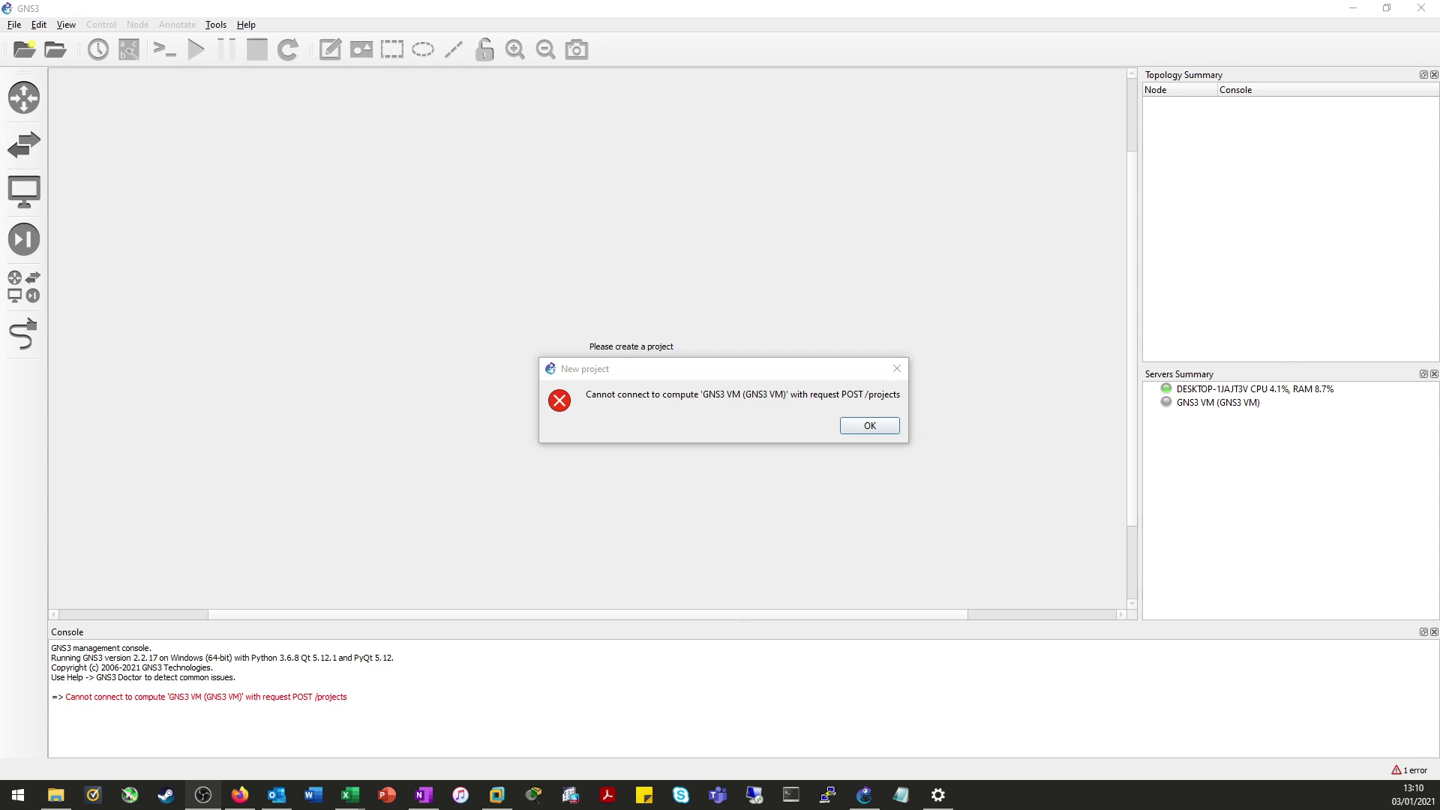
Step: Review the OneNote "Issues" page on fixing the GNS3 VM compute connection error, then move the notes out of the way
{"action": "left_click", "coordinate": [424, 796]}
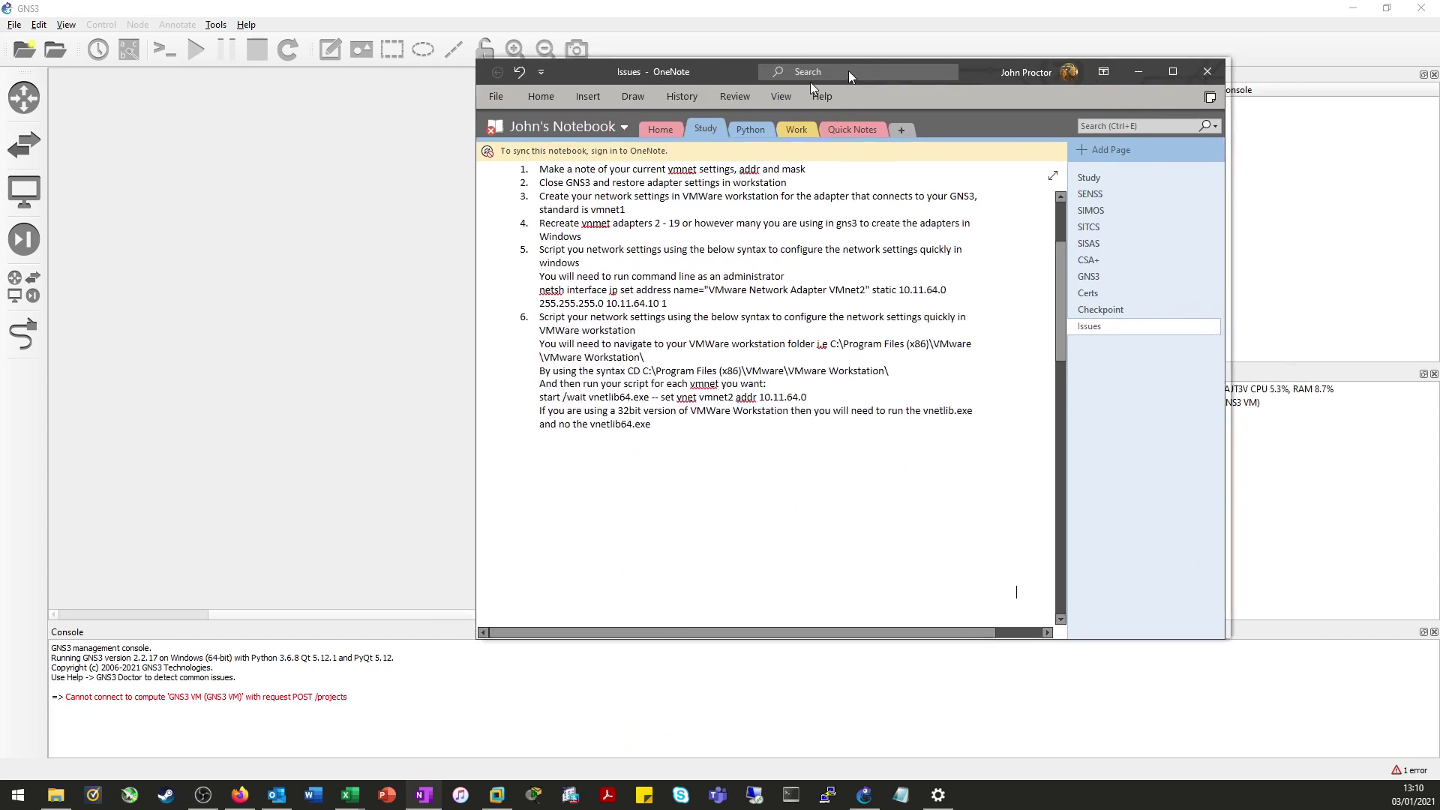
{"action": "left_click_drag", "start_coordinate": [850, 73], "coordinate": [0, 225]}
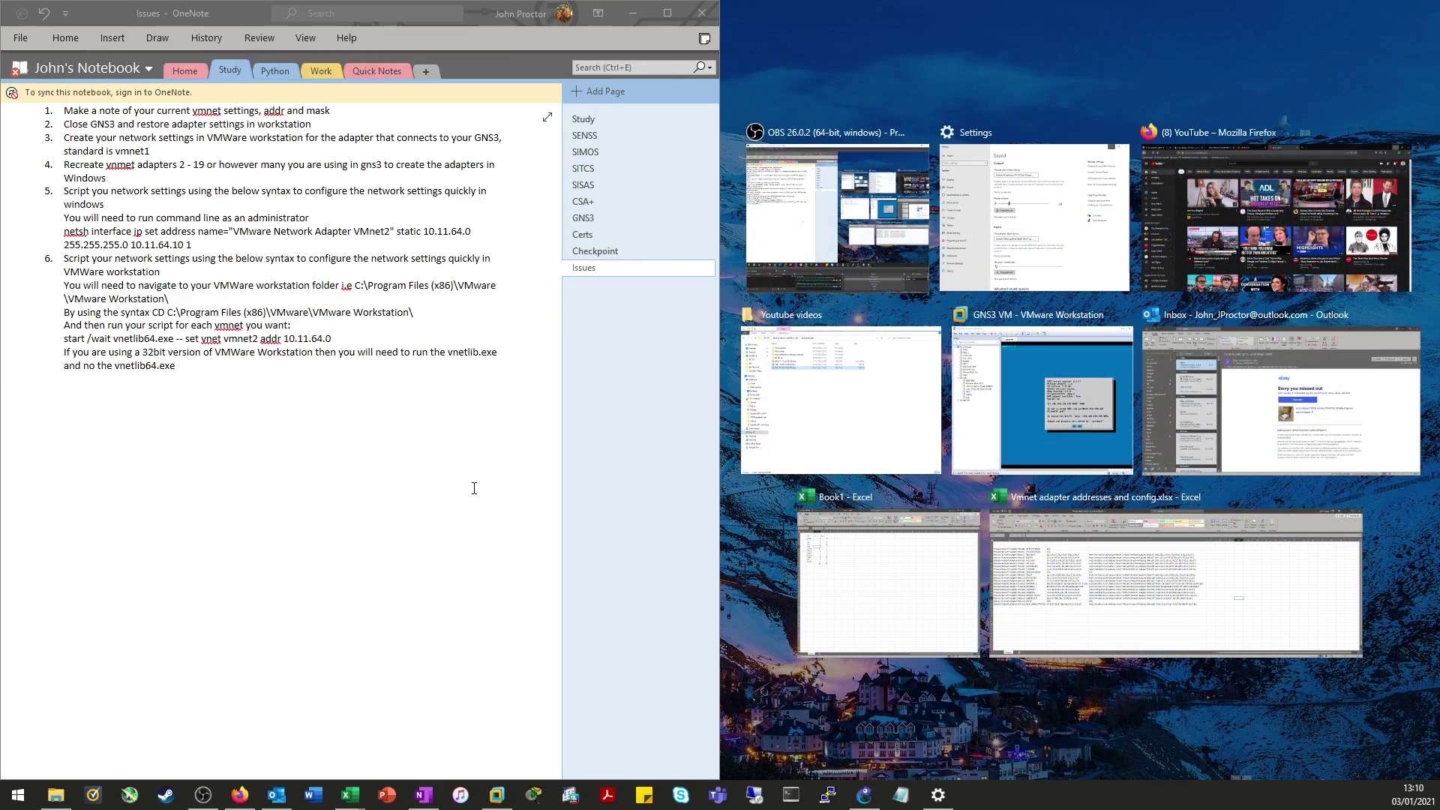
{"action": "left_click", "coordinate": [667, 14]}
{"action": "scroll", "coordinate": [533, 465], "scroll_direction": "up", "scroll_amount": 2}
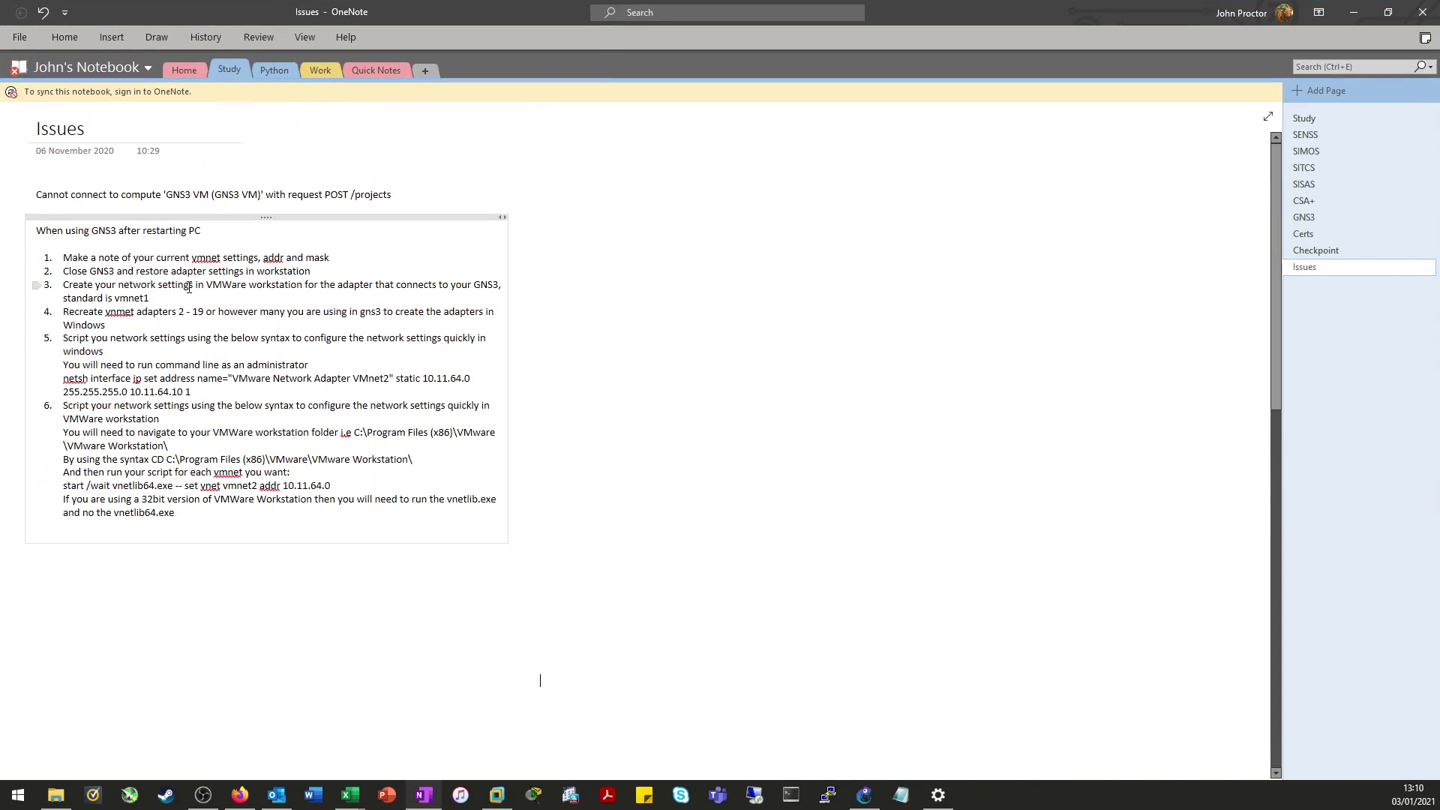
{"action": "left_click_drag", "start_coordinate": [36, 231], "coordinate": [453, 525]}
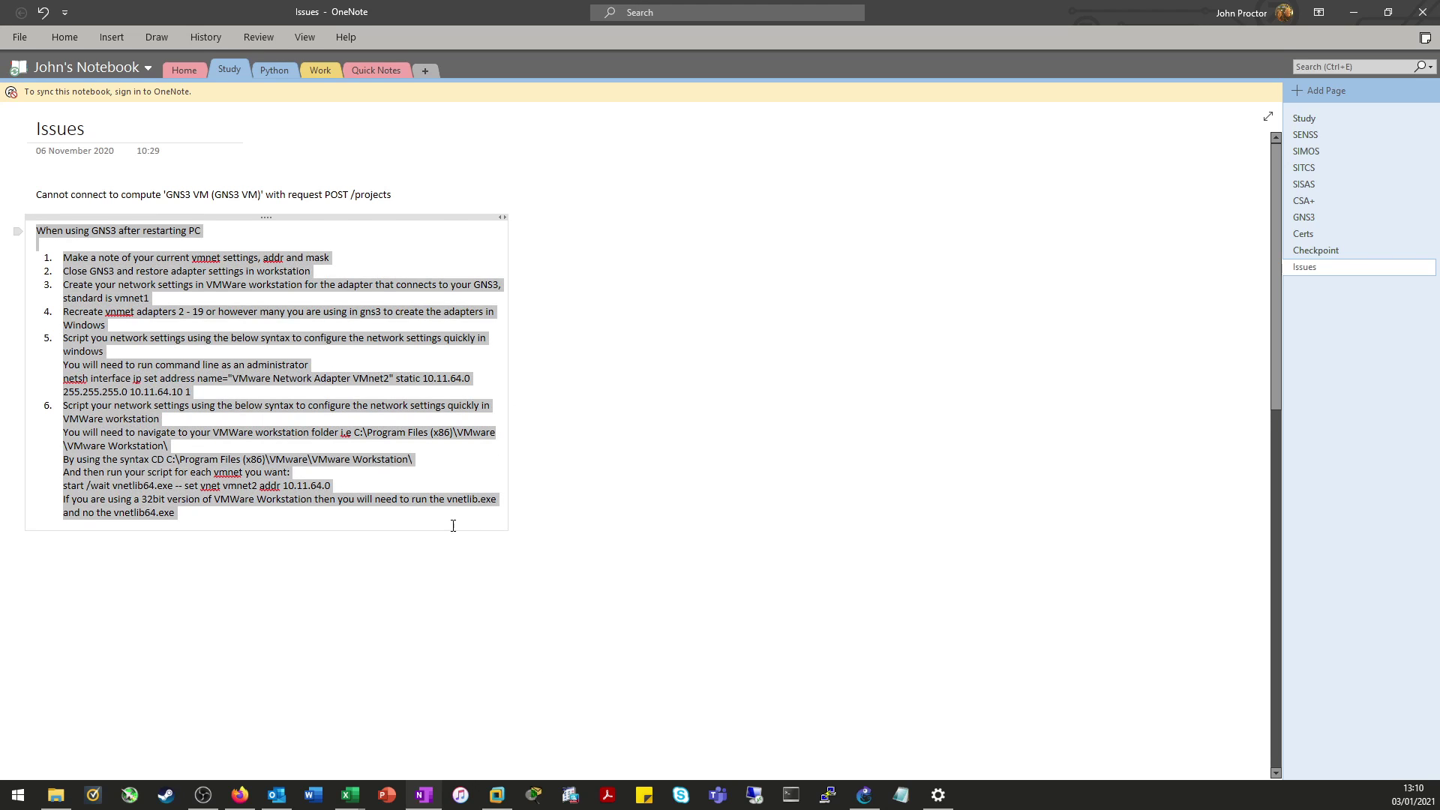
{"action": "left_click", "coordinate": [703, 463]}
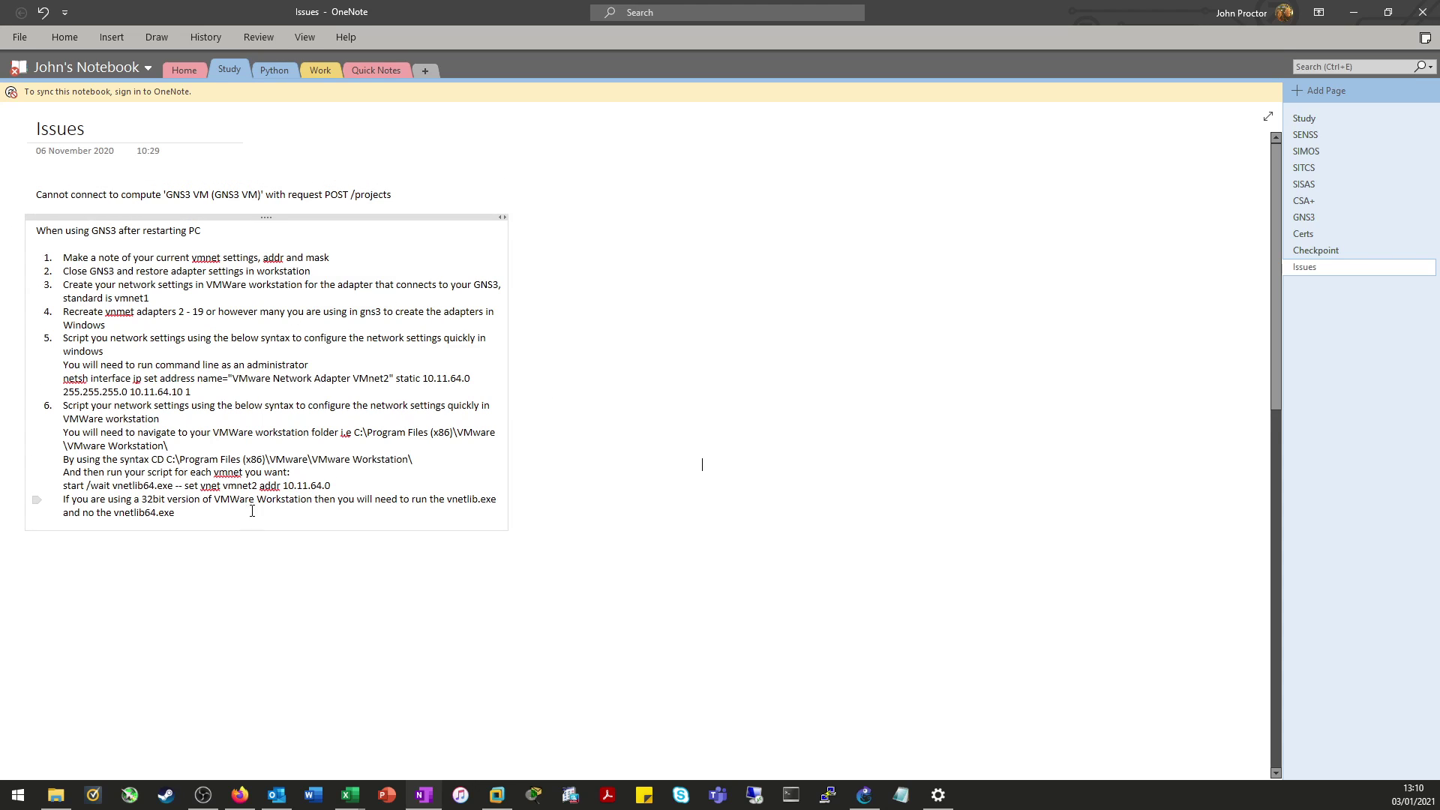
{"action": "left_click_drag", "start_coordinate": [213, 510], "coordinate": [18, 232]}
{"action": "left_click", "coordinate": [756, 357]}
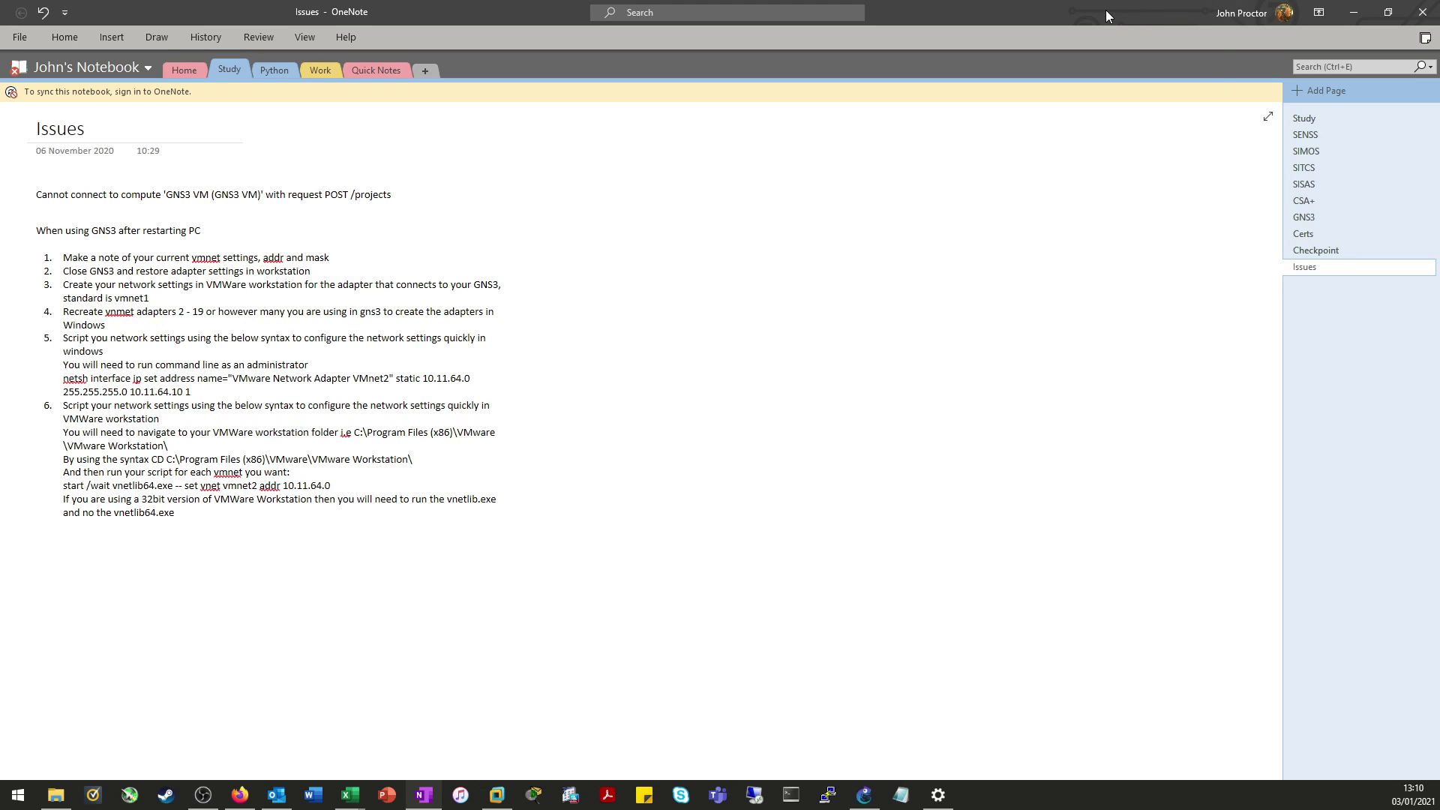
{"action": "left_click_drag", "start_coordinate": [1106, 10], "coordinate": [592, 809]}
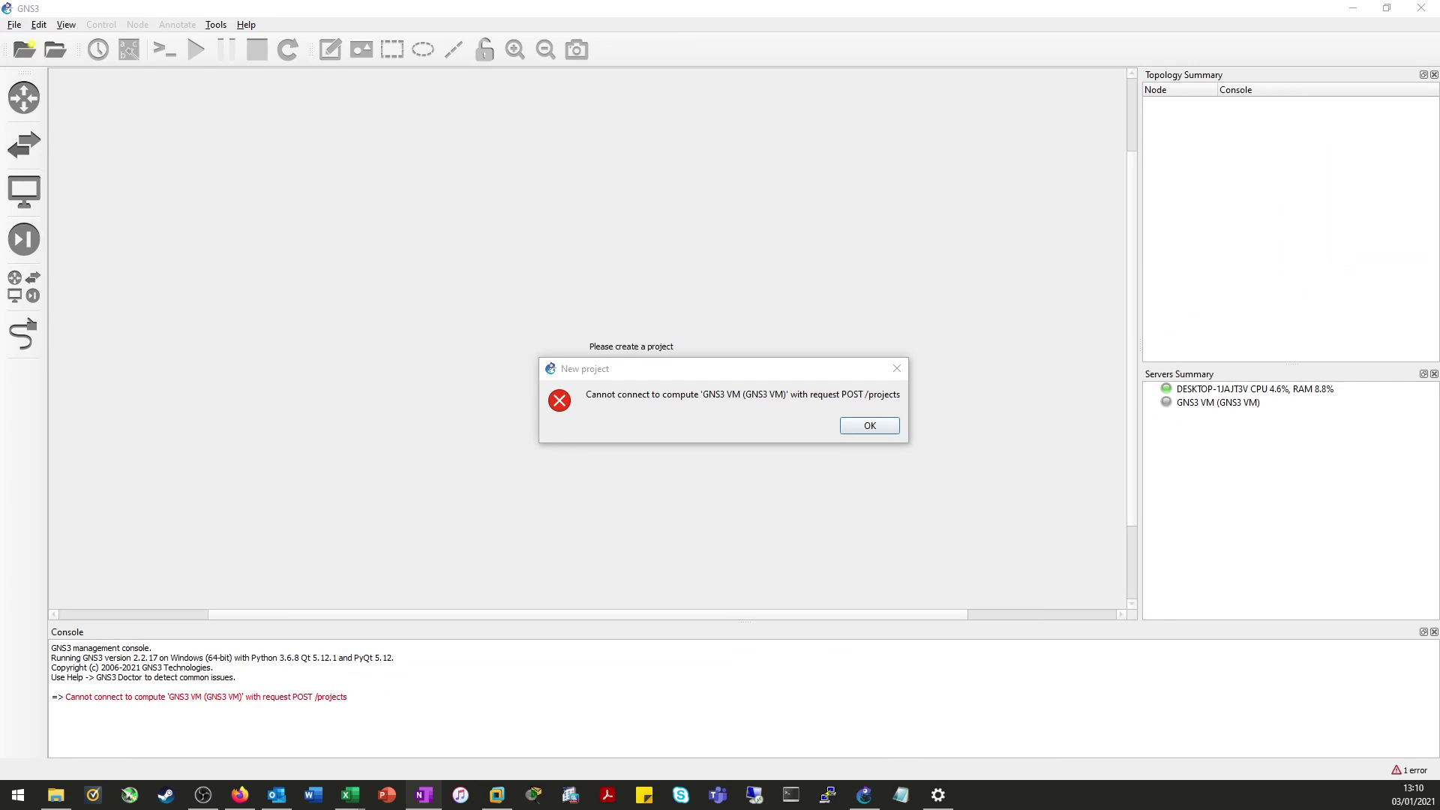
Step: Dismiss the New project error message in GNS3 and close GNS3
{"action": "left_click", "coordinate": [727, 435]}
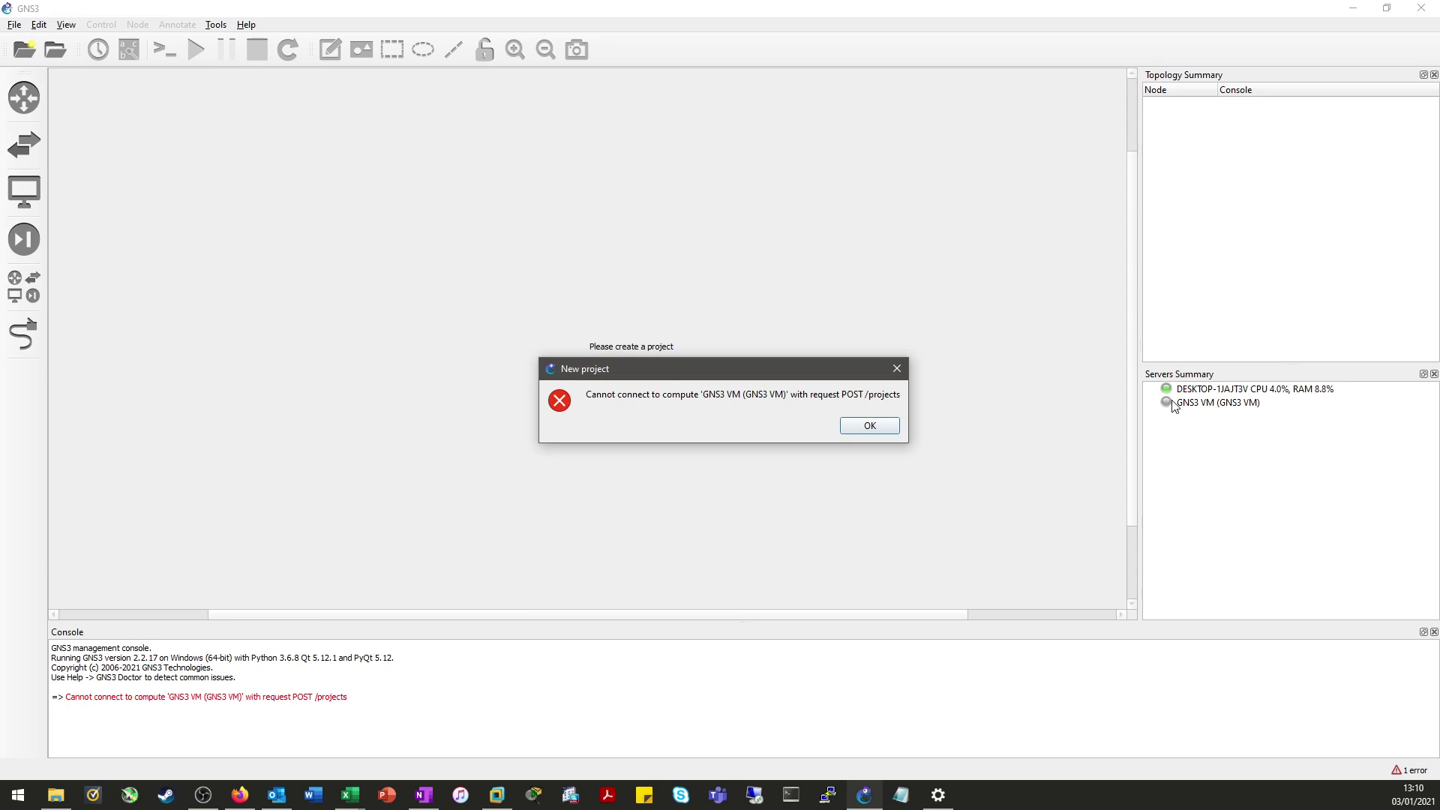
{"action": "left_click_drag", "start_coordinate": [681, 375], "coordinate": [464, 448]}
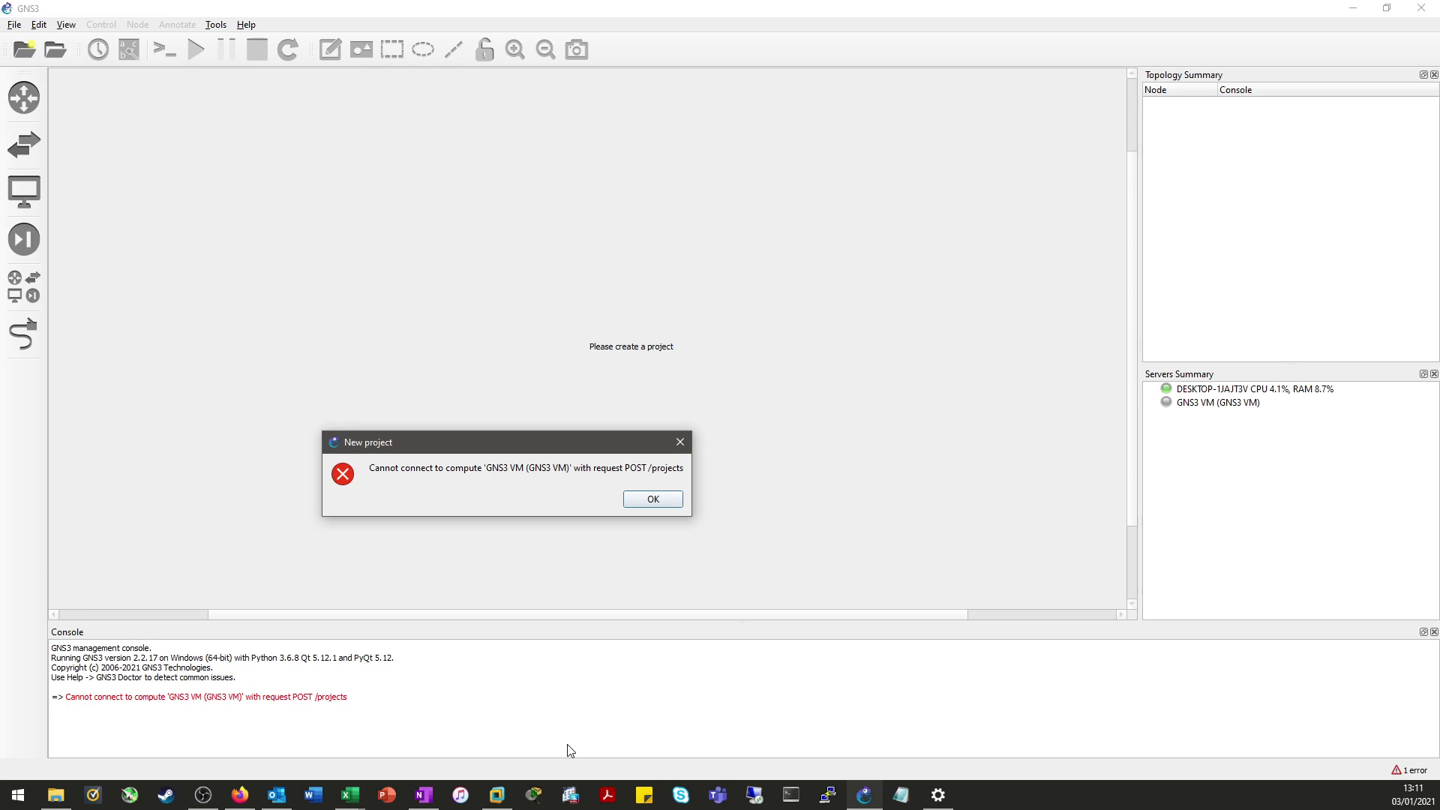
{"action": "left_click", "coordinate": [654, 498]}
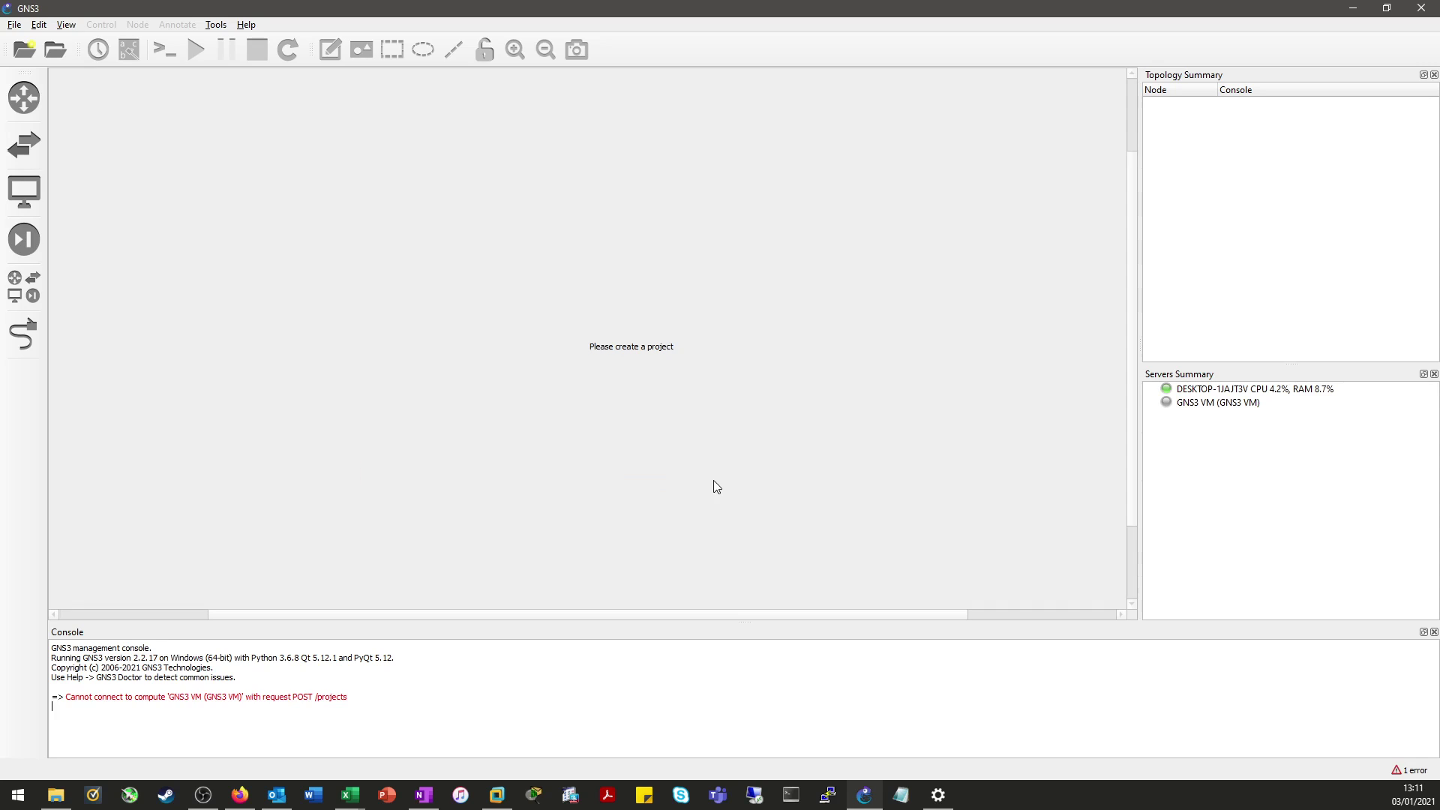
{"action": "left_click", "coordinate": [1422, 9]}
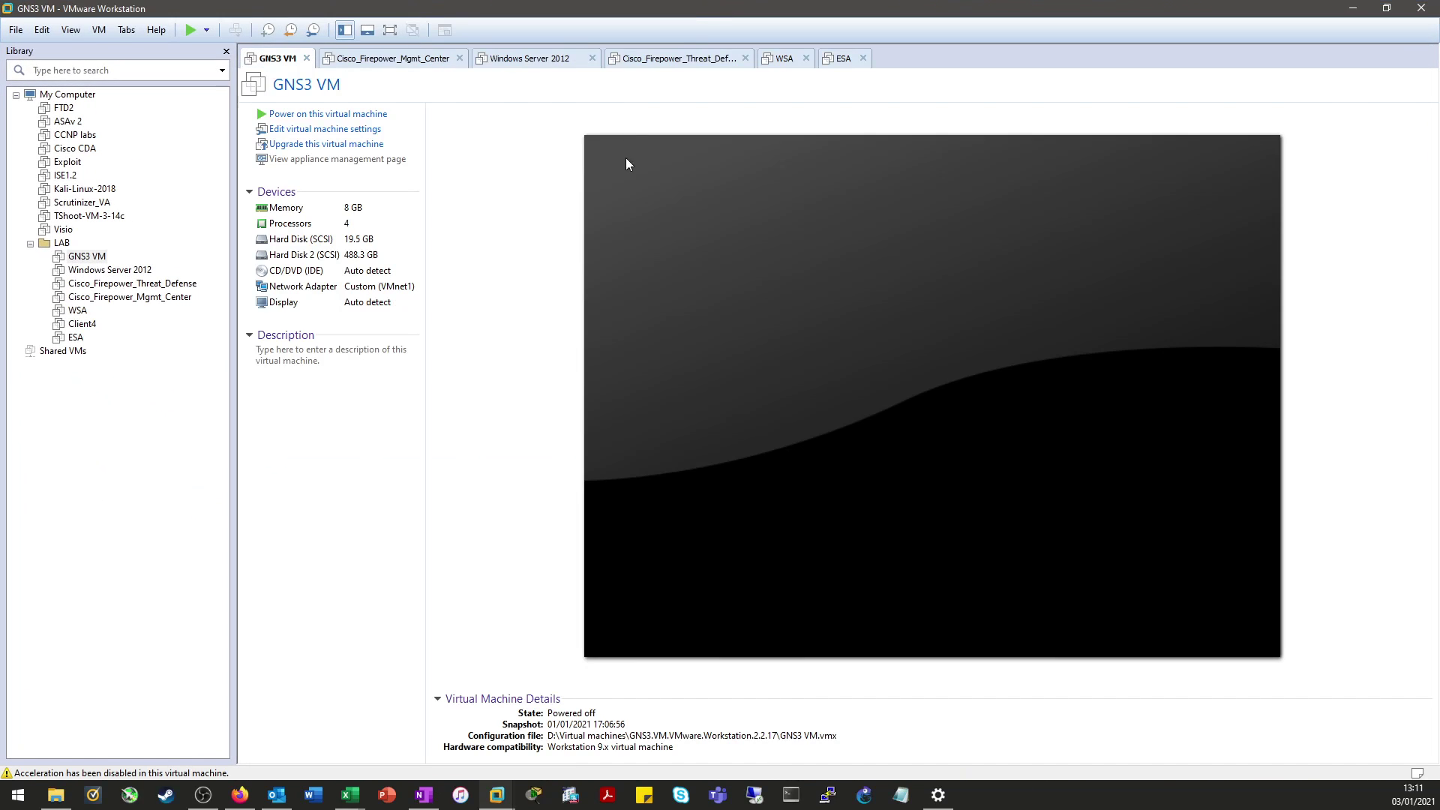
Step: Switch to VMware Workstation and examine the VMnet1 and VMnet8 settings in the Virtual Network Editor
{"action": "left_click", "coordinate": [162, 452]}
{"action": "left_click", "coordinate": [43, 30]}
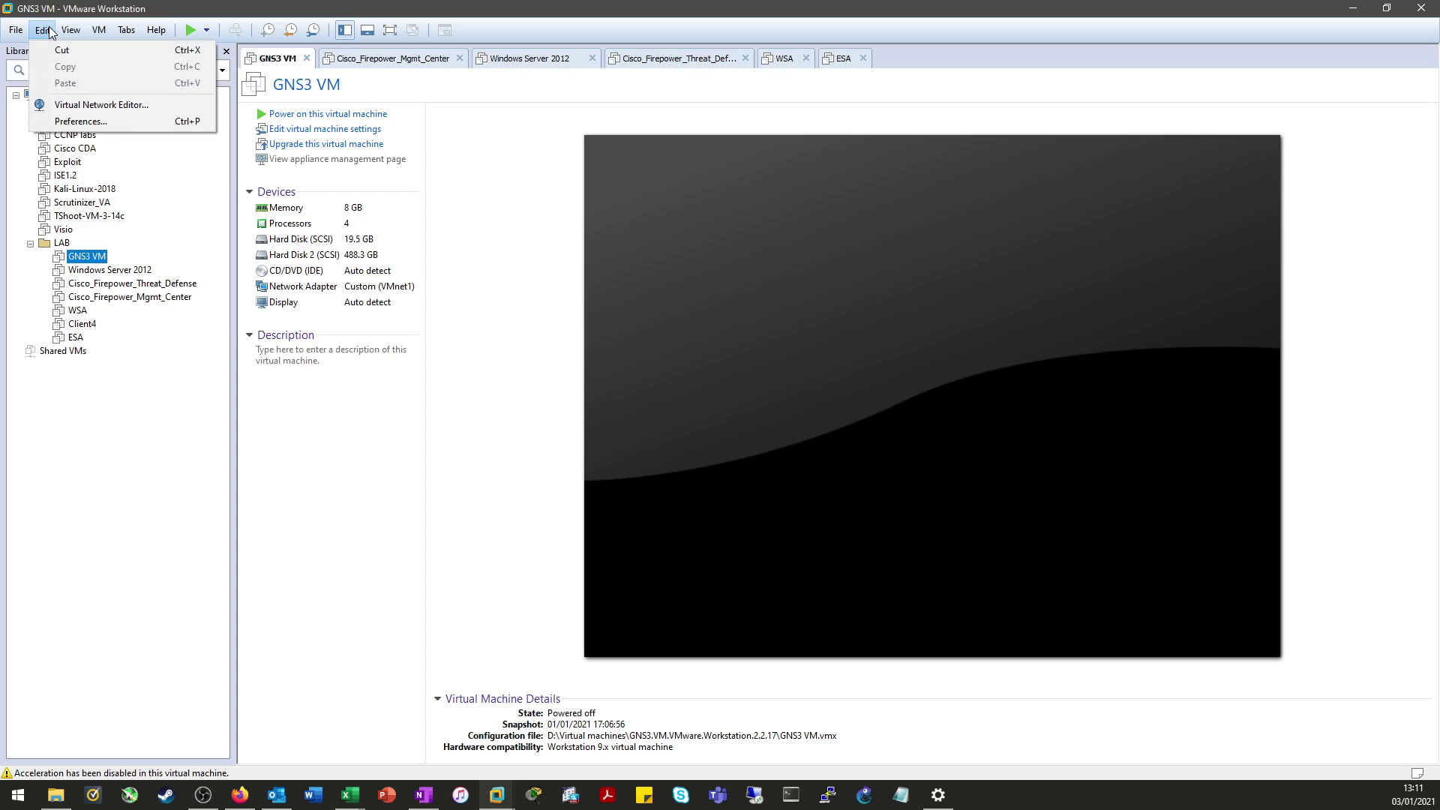
{"action": "left_click", "coordinate": [112, 106]}
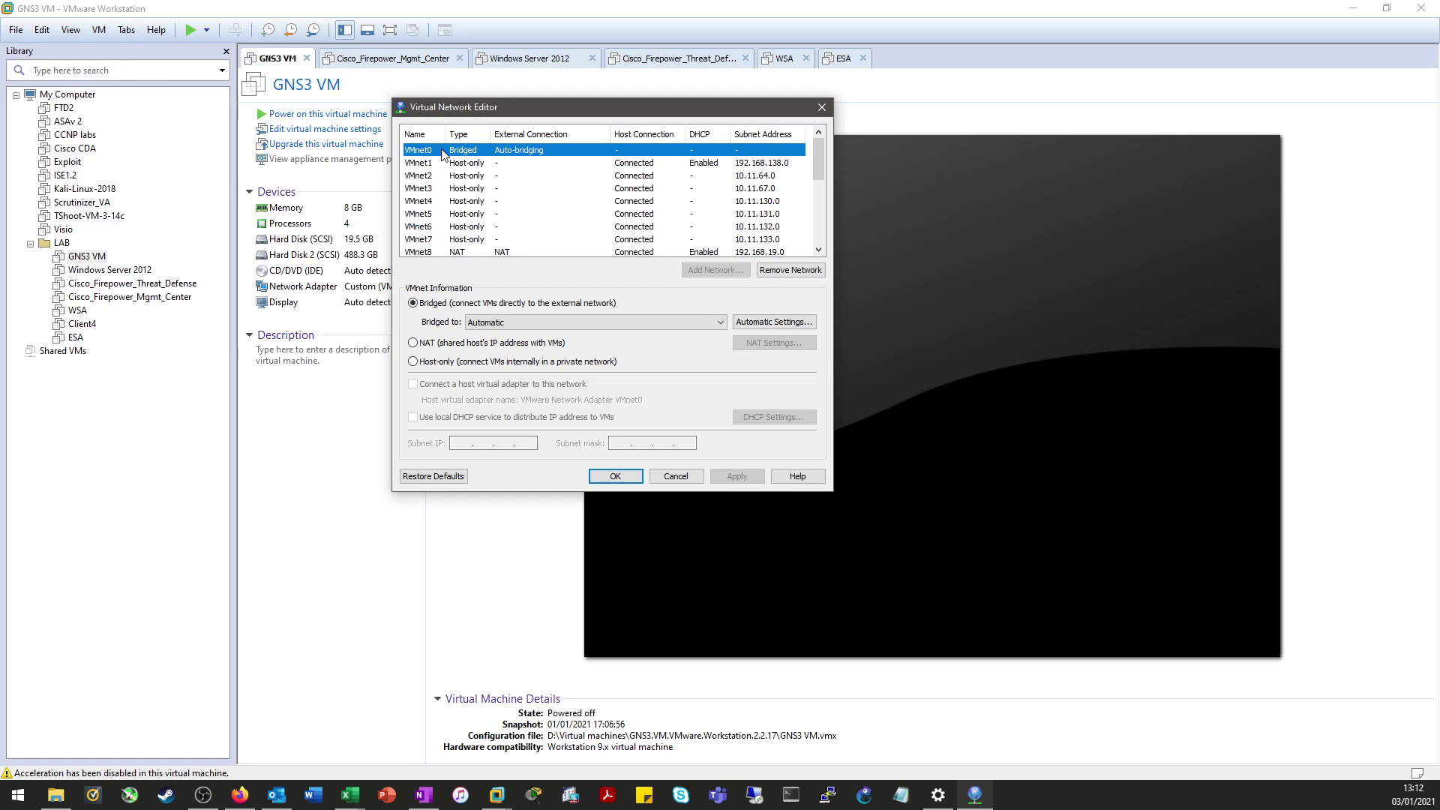
{"action": "left_click", "coordinate": [420, 164]}
{"action": "left_click", "coordinate": [439, 251]}
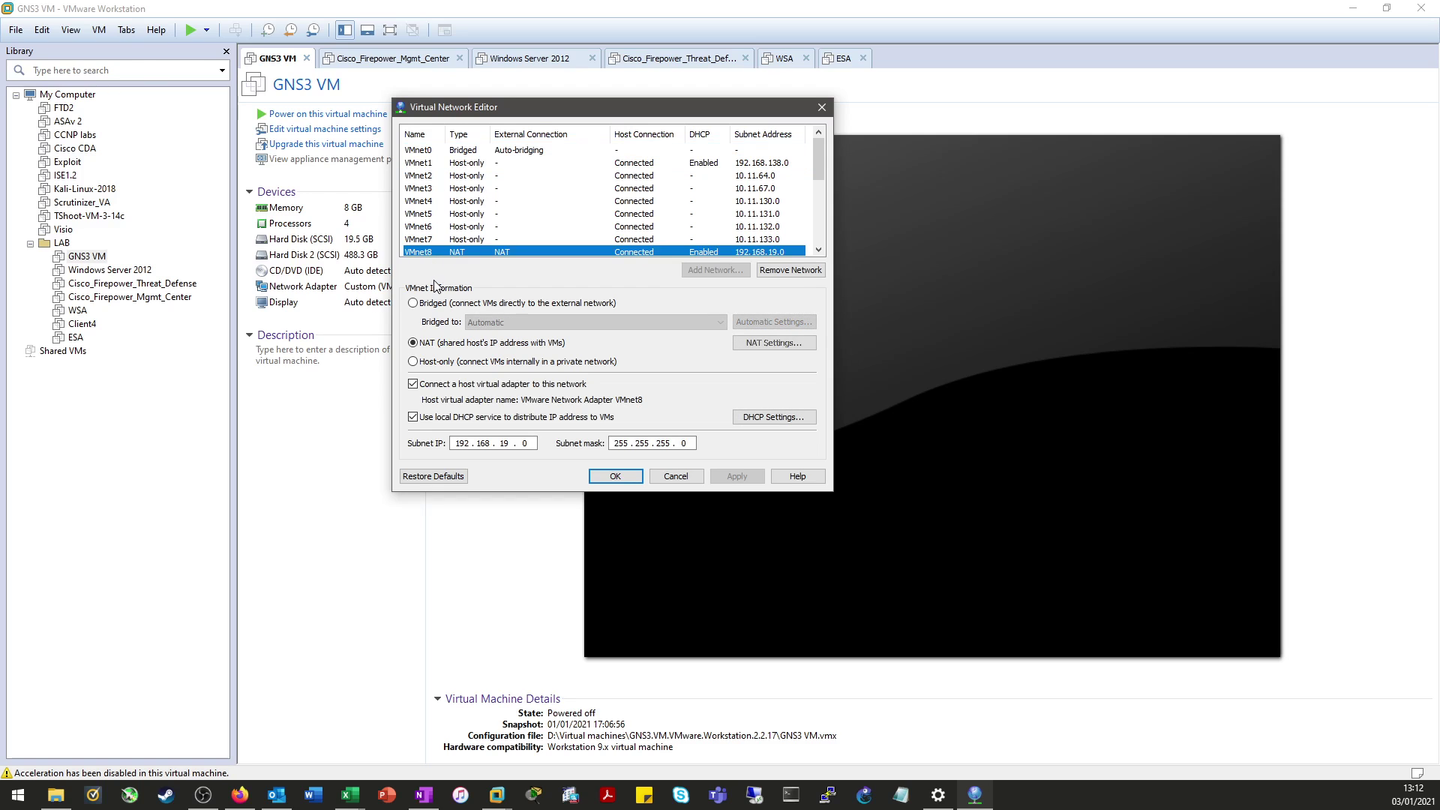
{"action": "scroll", "coordinate": [436, 286], "scroll_direction": "down", "scroll_amount": 1}
{"action": "scroll", "coordinate": [442, 248], "scroll_direction": "up", "scroll_amount": 1}
{"action": "left_click", "coordinate": [426, 164]}
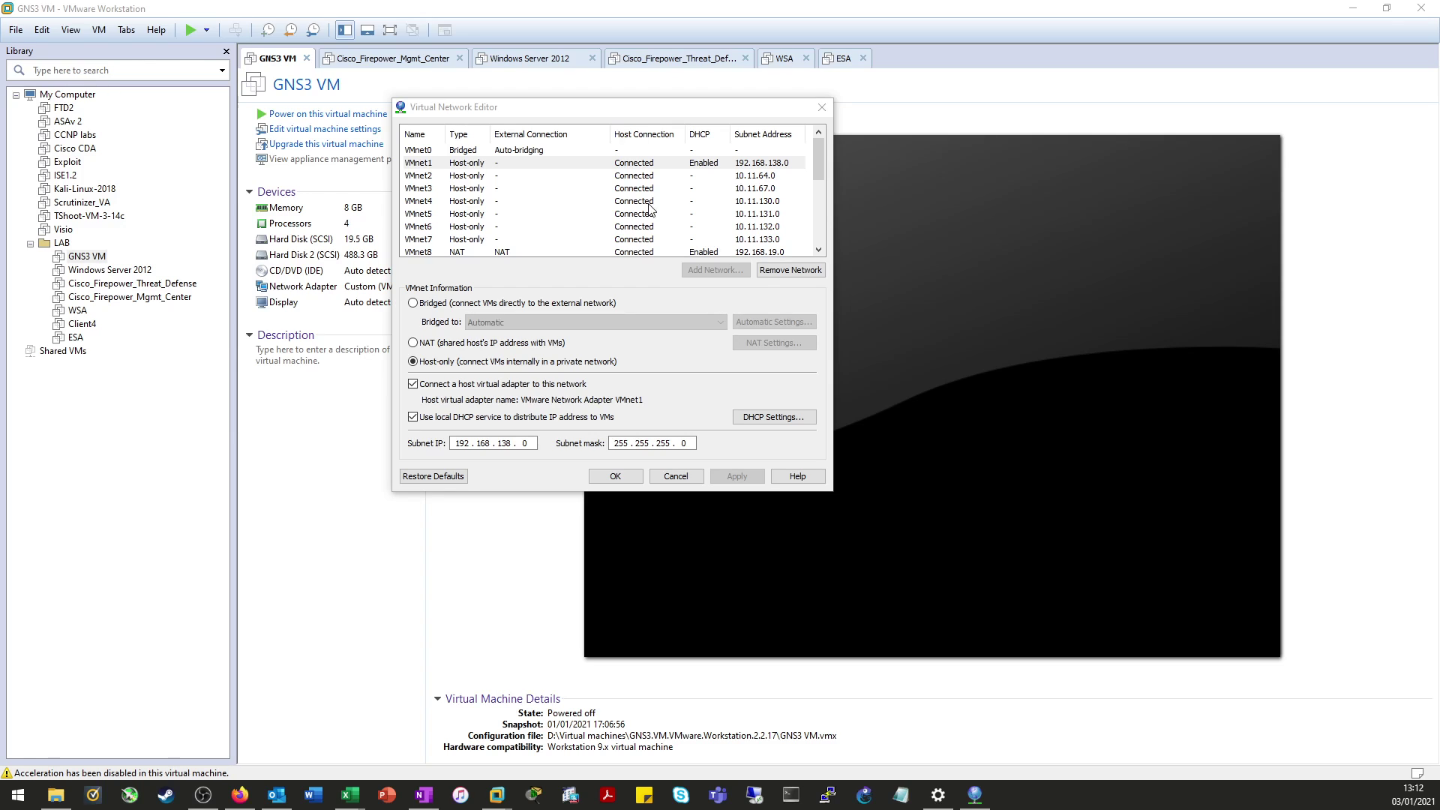
Step: Restore the default network settings in the Virtual Network Editor and accept losing the custom networks
{"action": "left_click", "coordinate": [433, 478]}
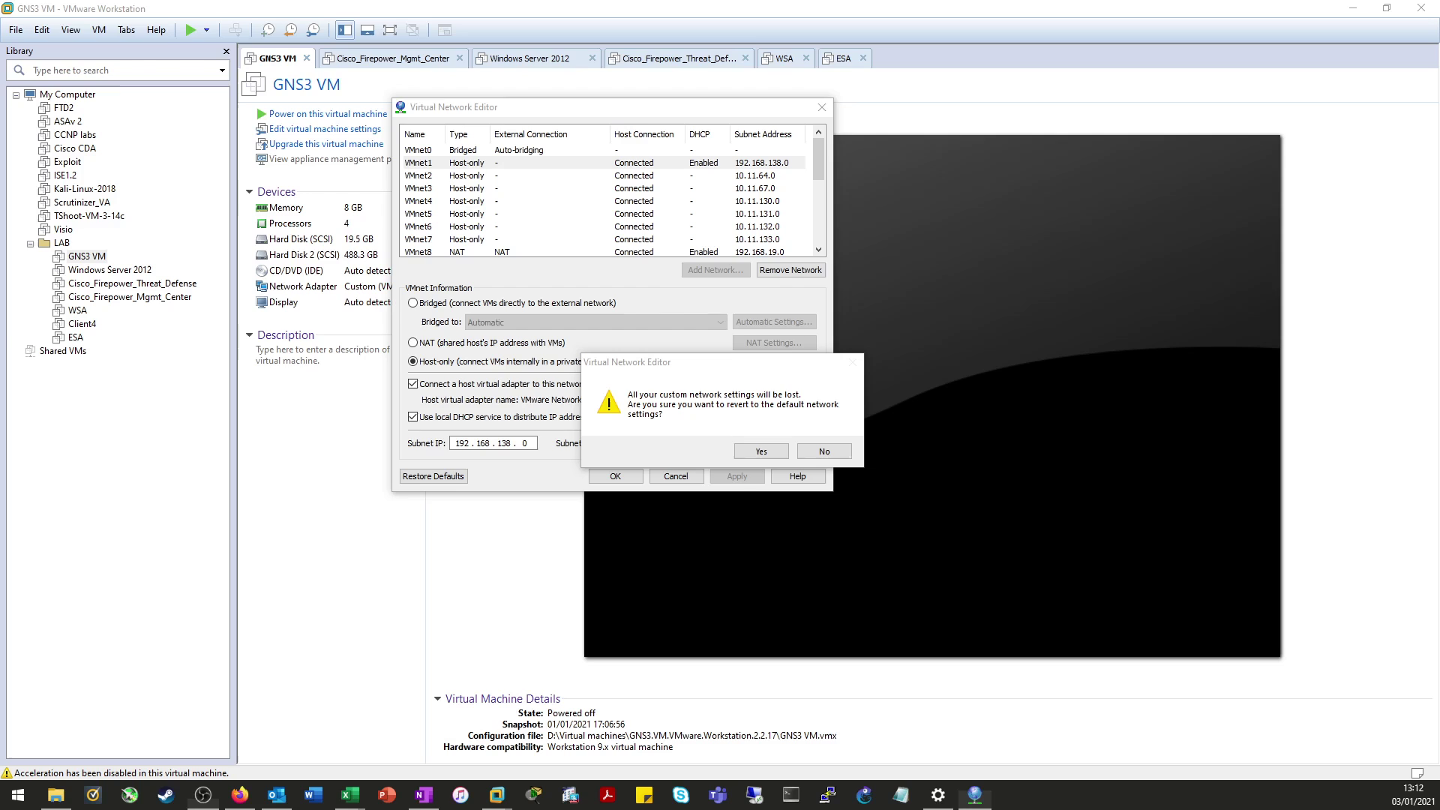
{"action": "left_click", "coordinate": [760, 453]}
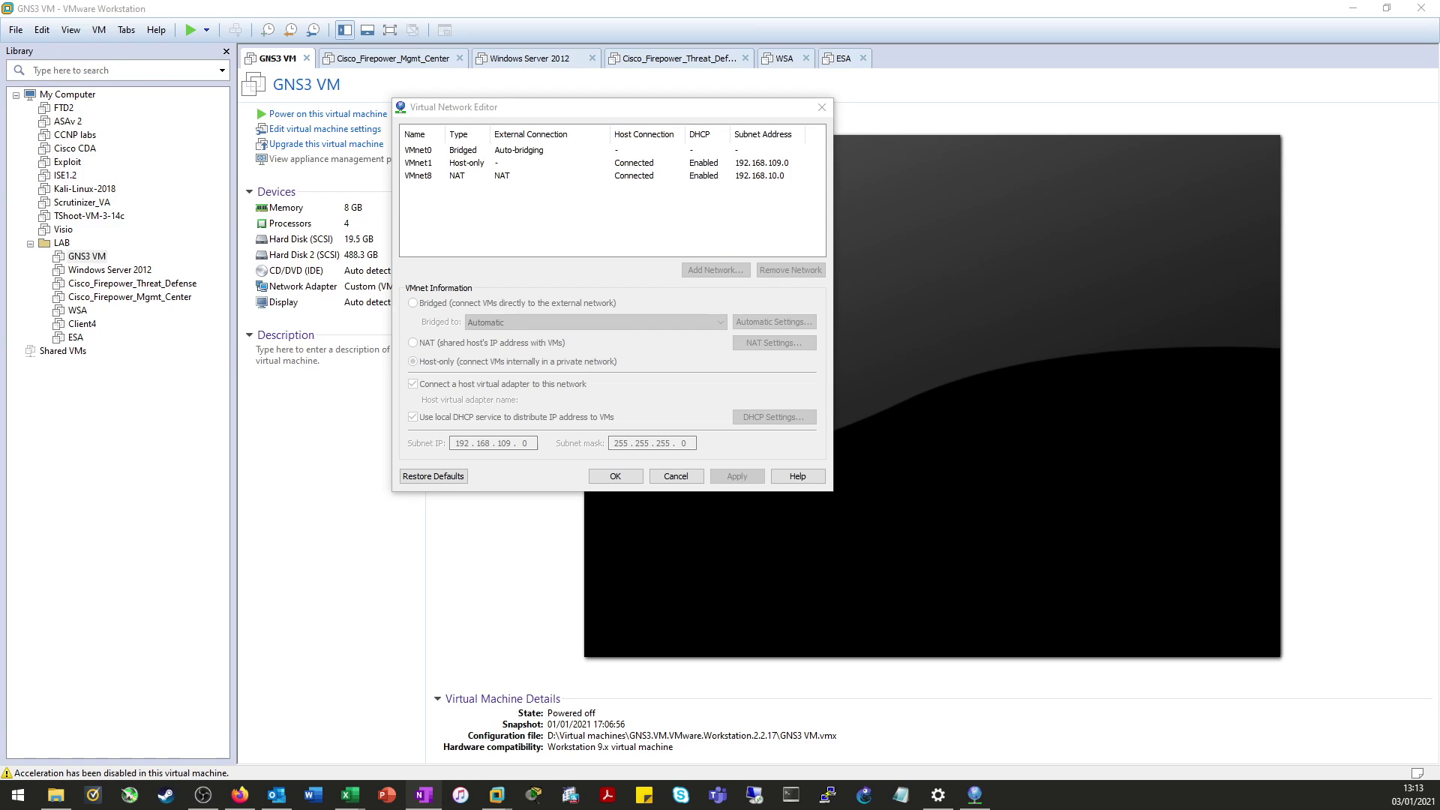
{"action": "left_click", "coordinate": [563, 213]}
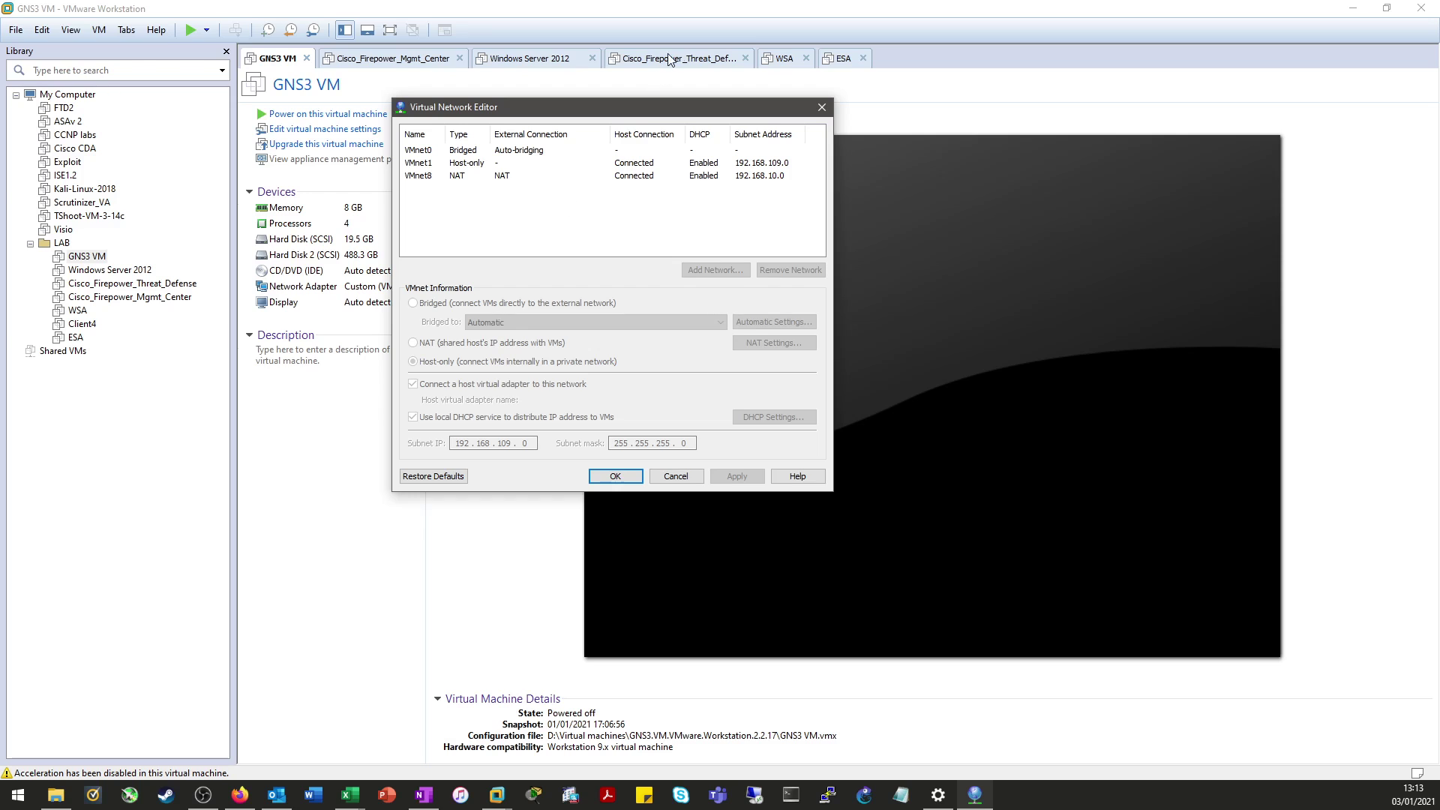
Step: Set the subnet IP of the host-only network VMnet1 to 192.168.138.0
{"action": "left_click", "coordinate": [773, 162]}
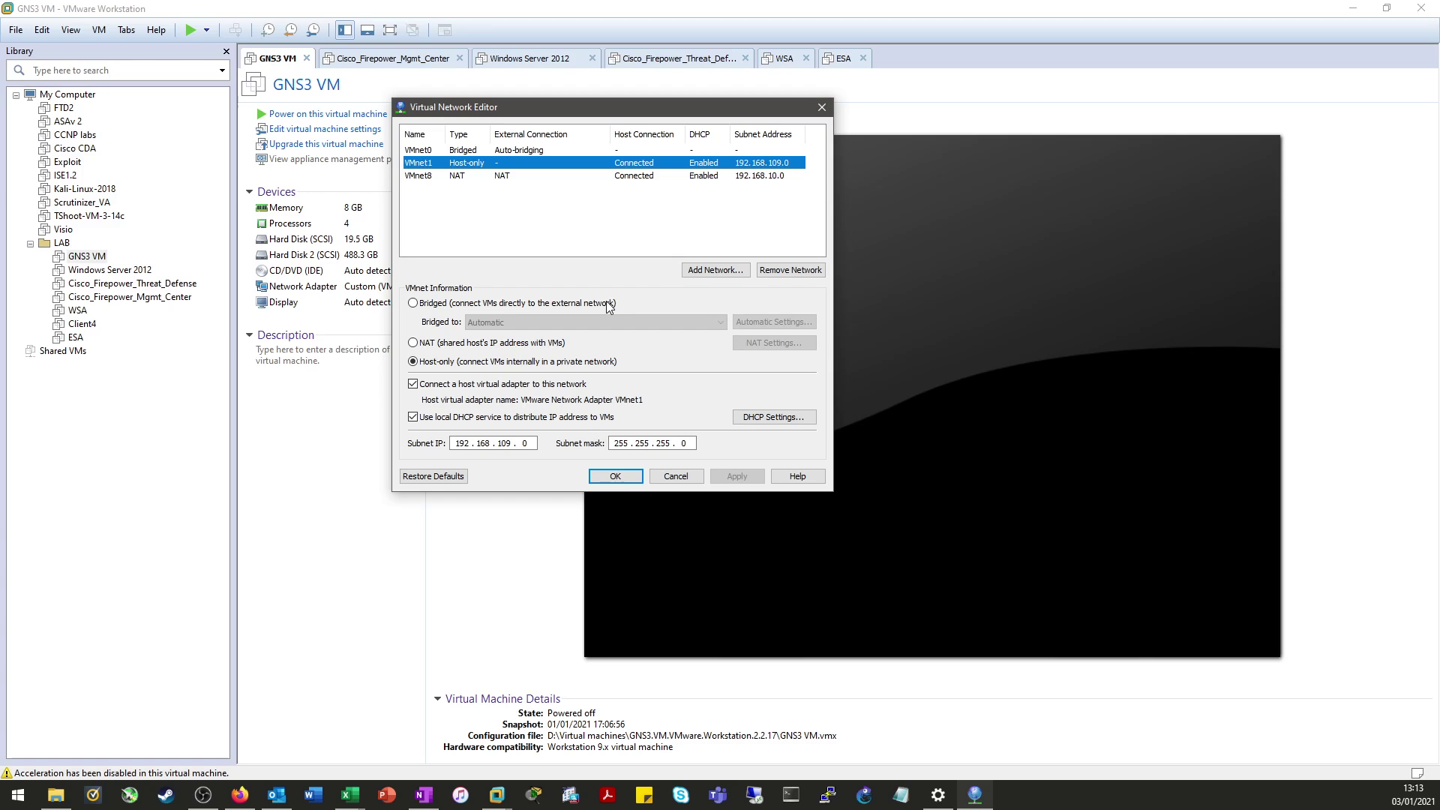
{"action": "left_click", "coordinate": [517, 447]}
{"action": "key", "text": "Right"}
{"action": "key", "text": "Right"}
{"action": "key", "text": "Right"}
{"action": "key", "text": "Right"}
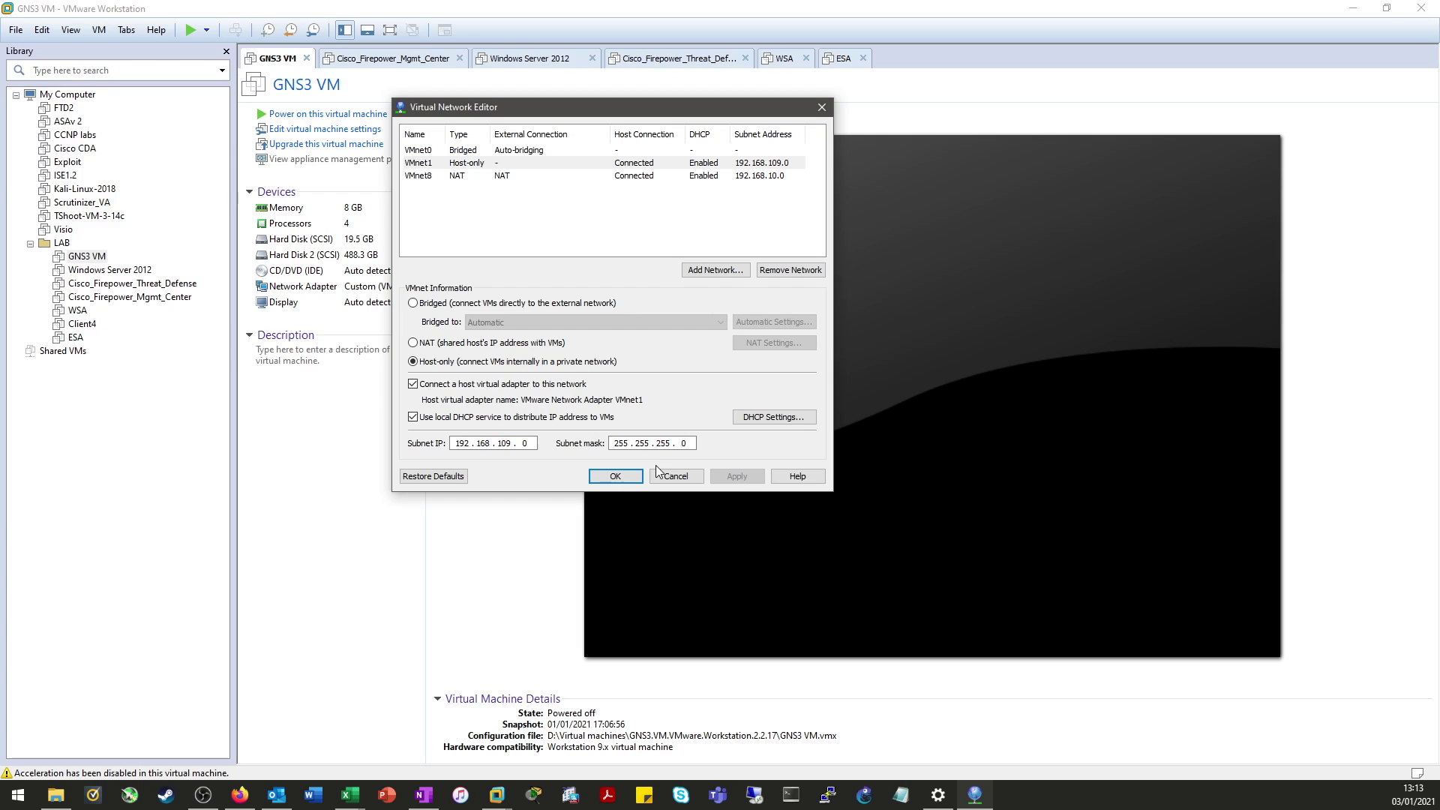
{"action": "type", "text": "138"}
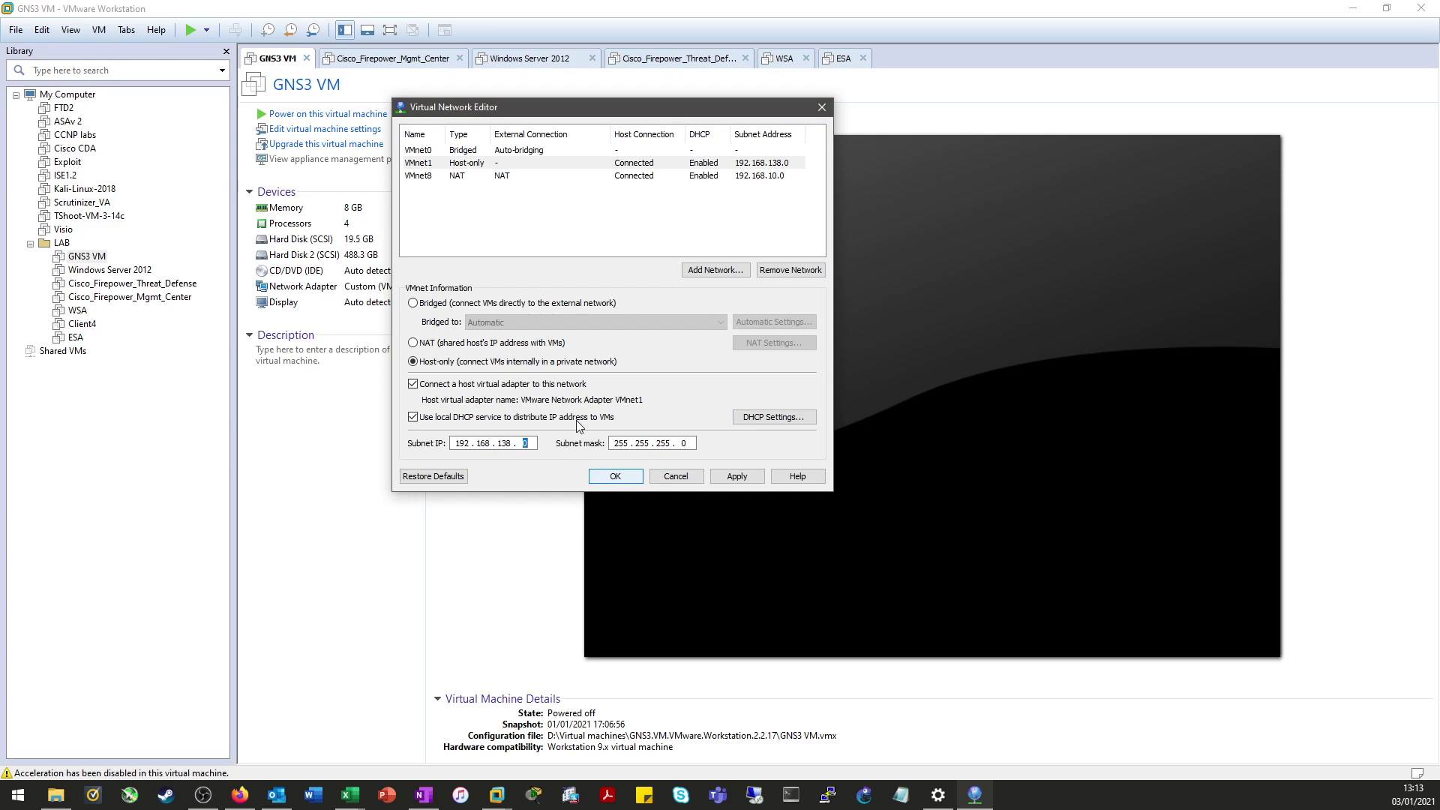
Step: Apply the virtual network changes and close both the Virtual Network Editor and VMware Workstation
{"action": "left_click", "coordinate": [589, 219]}
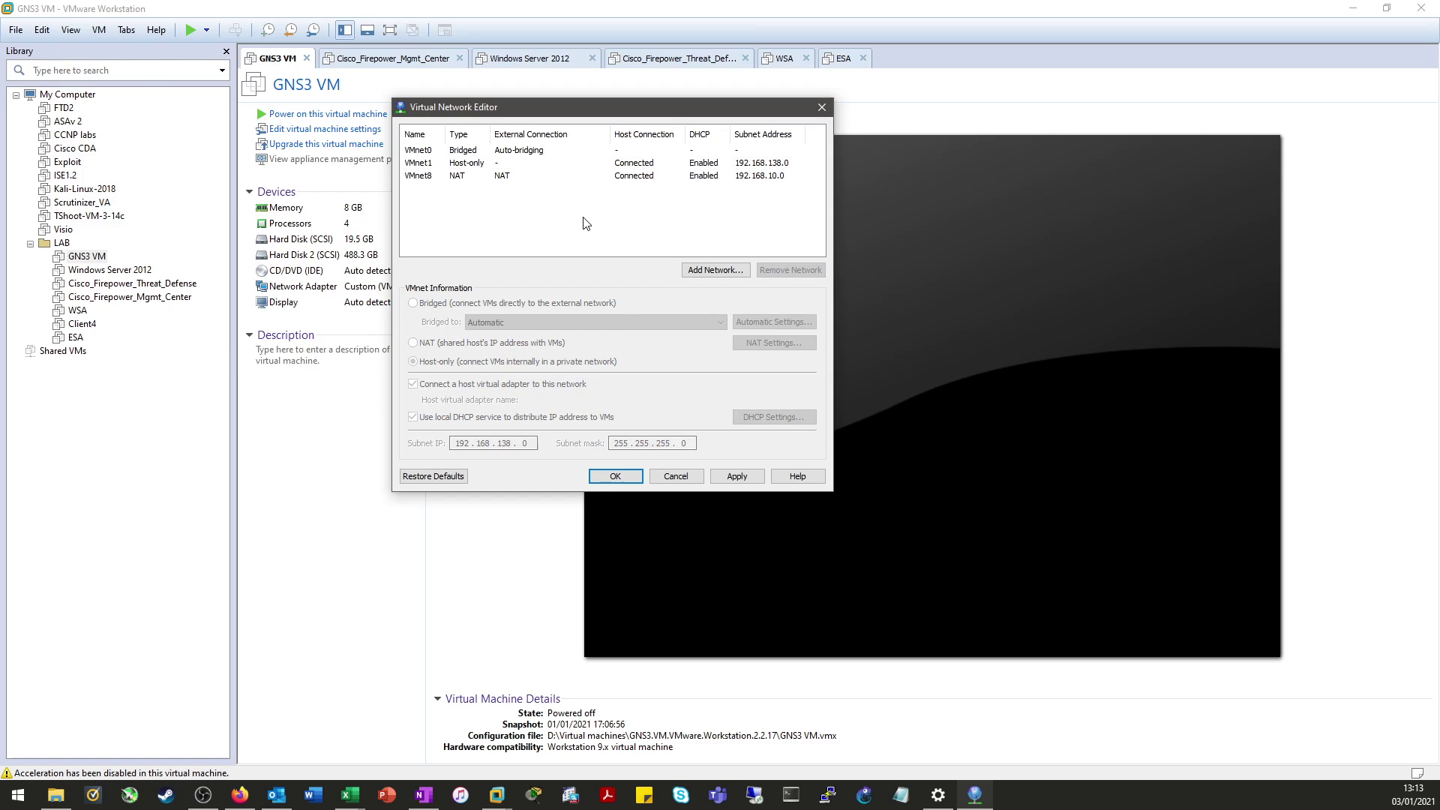
{"action": "left_click", "coordinate": [737, 476]}
{"action": "left_click", "coordinate": [822, 108]}
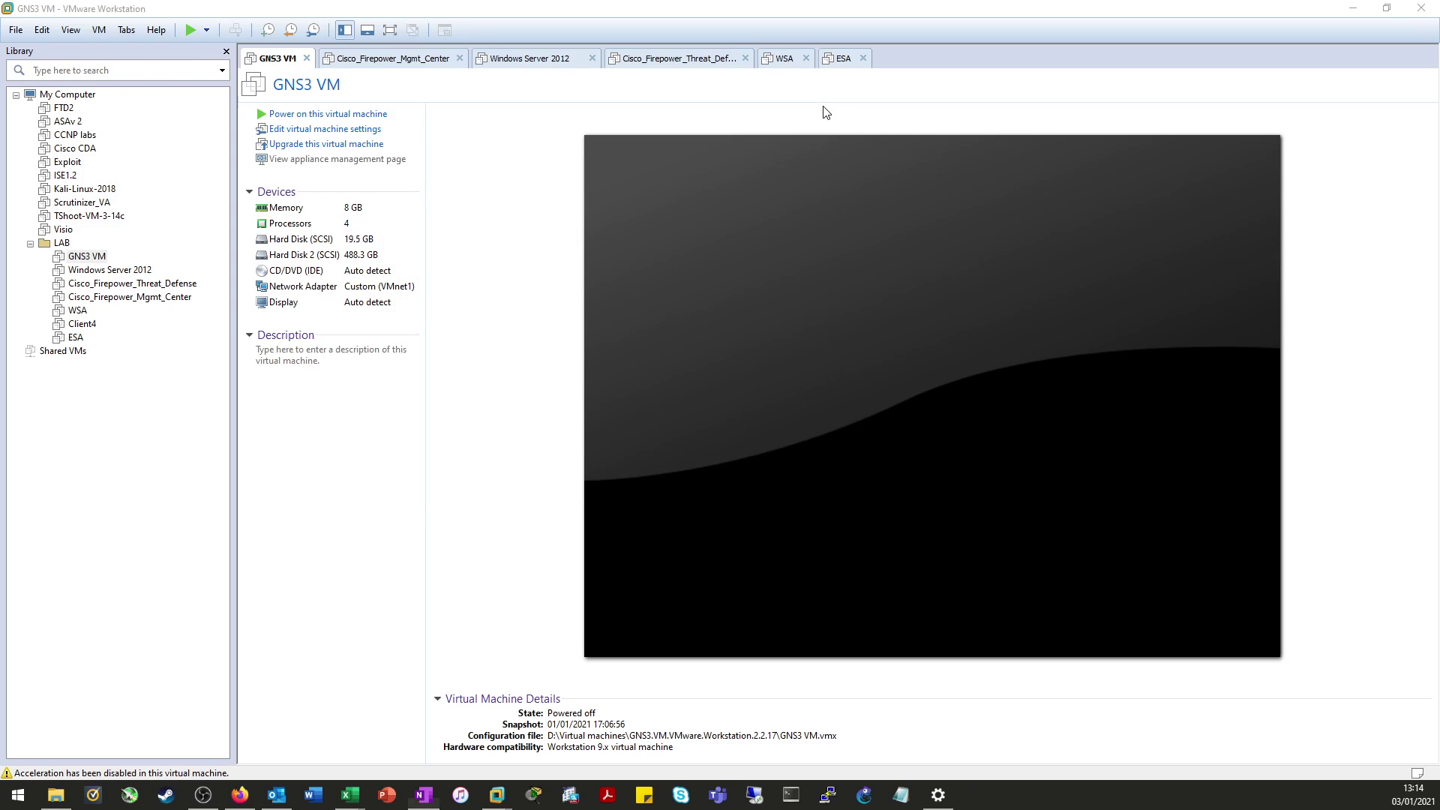
{"action": "left_click", "coordinate": [1421, 9]}
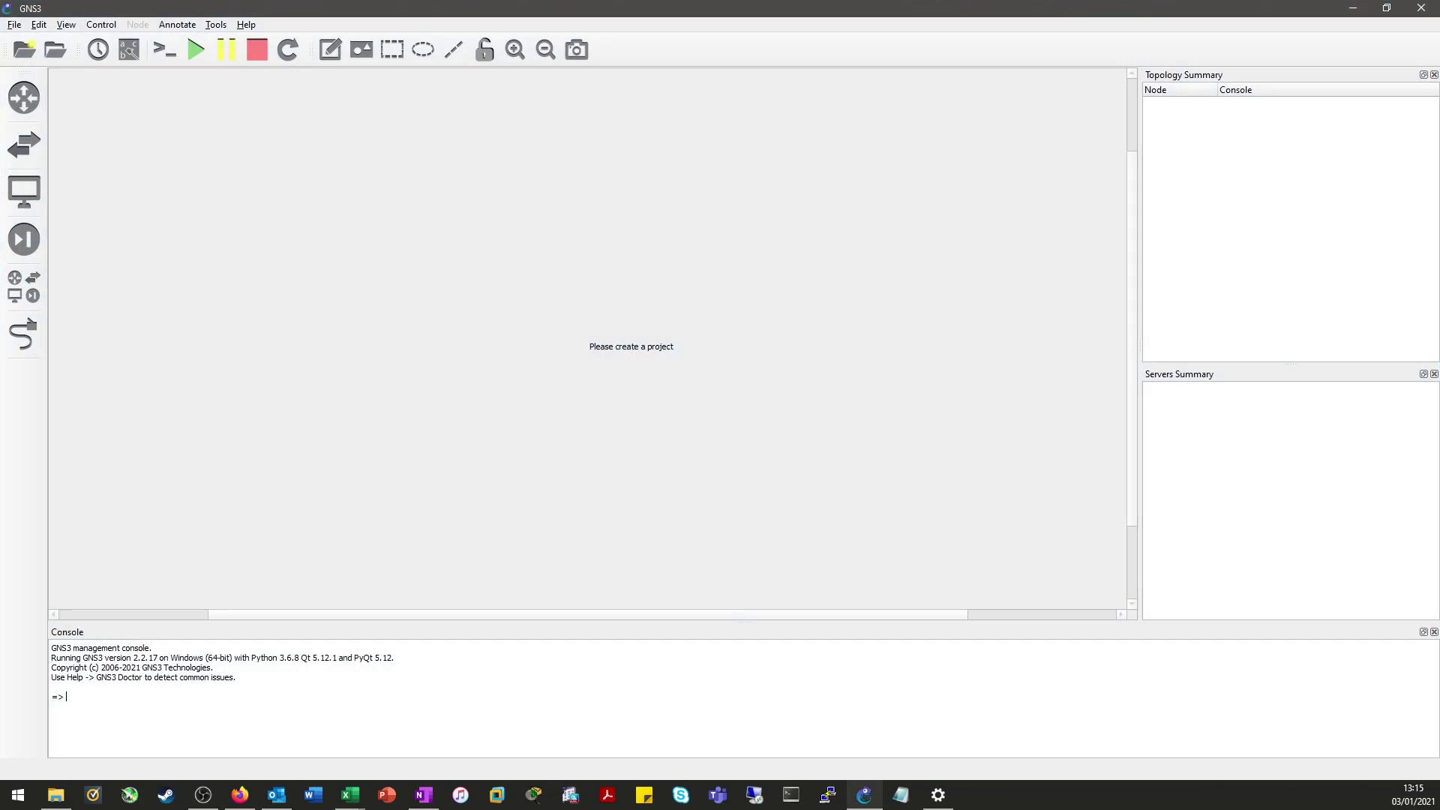
Step: In the GNS3 preferences, configure the managed VMware interfaces vmnet2 to vmnet19 under the advanced local settings
{"action": "left_click", "coordinate": [39, 26]}
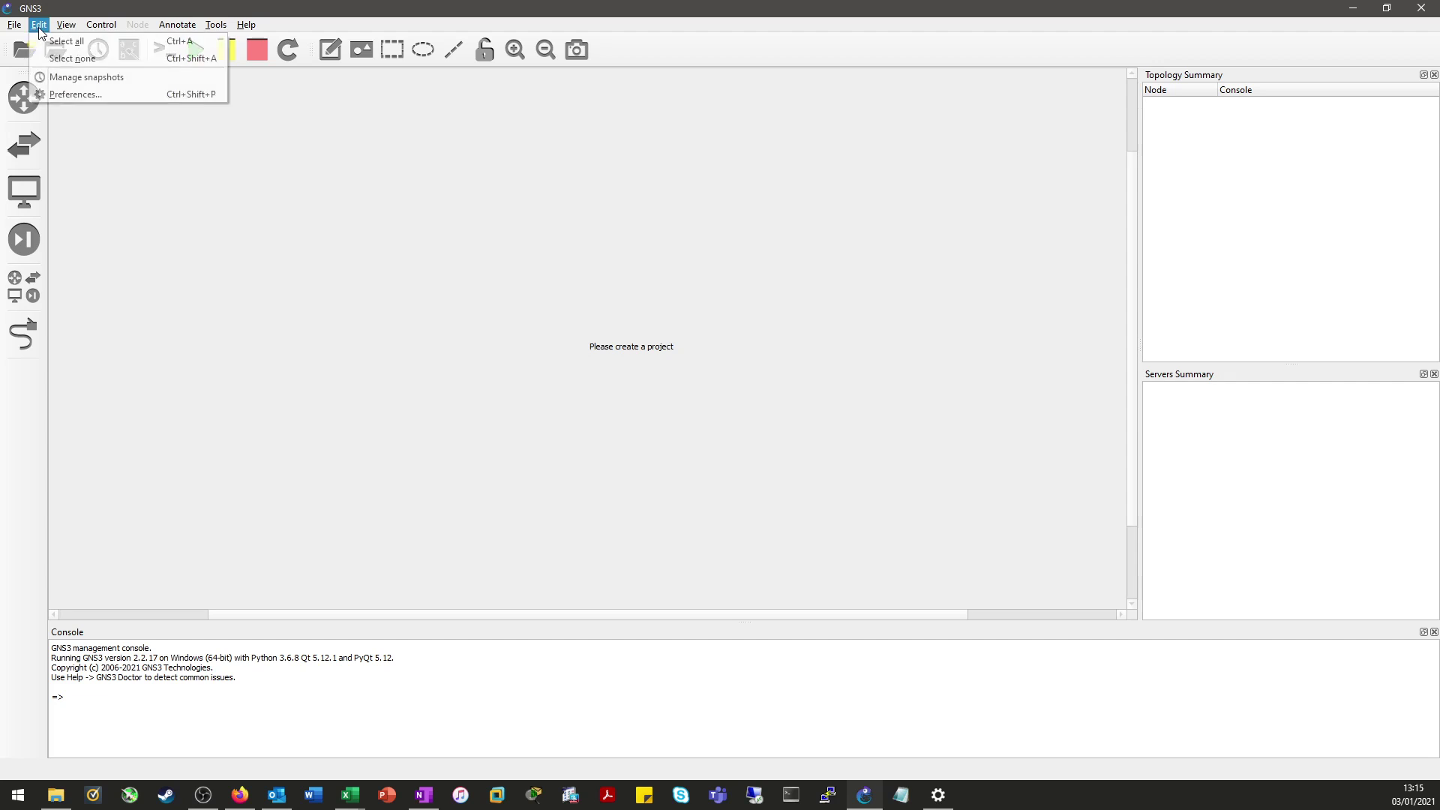
{"action": "left_click", "coordinate": [74, 93]}
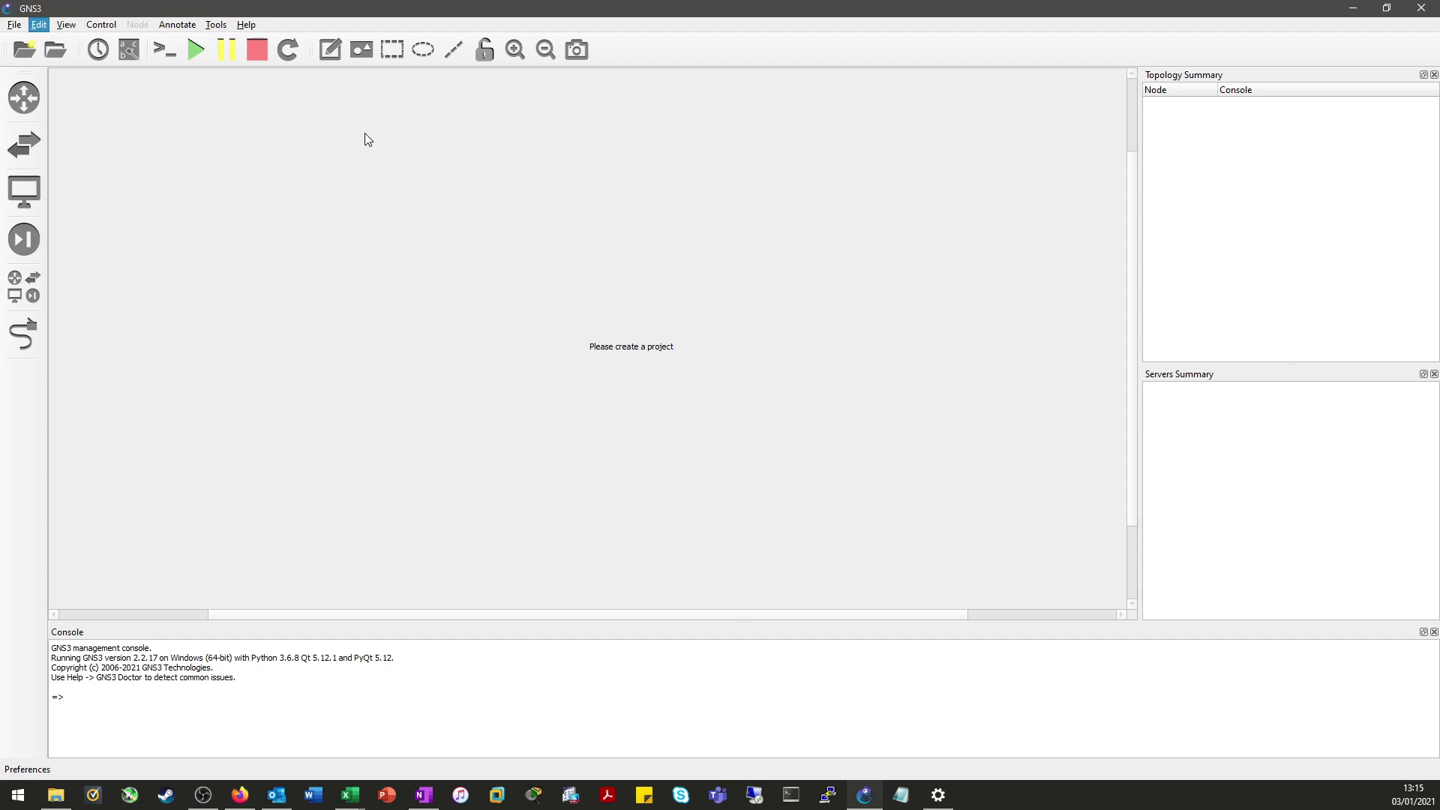
{"action": "left_click", "coordinate": [389, 431]}
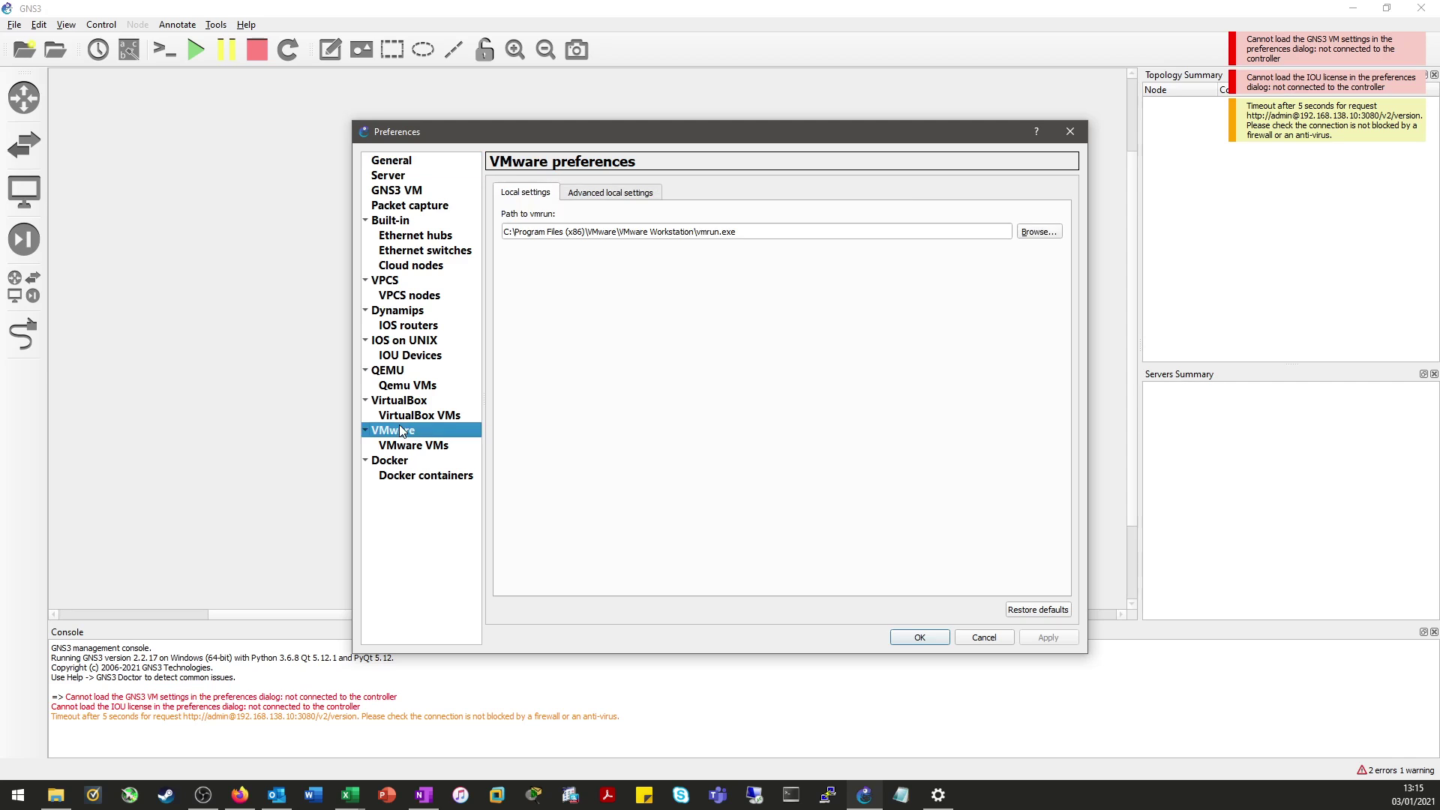
{"action": "left_click", "coordinate": [591, 197]}
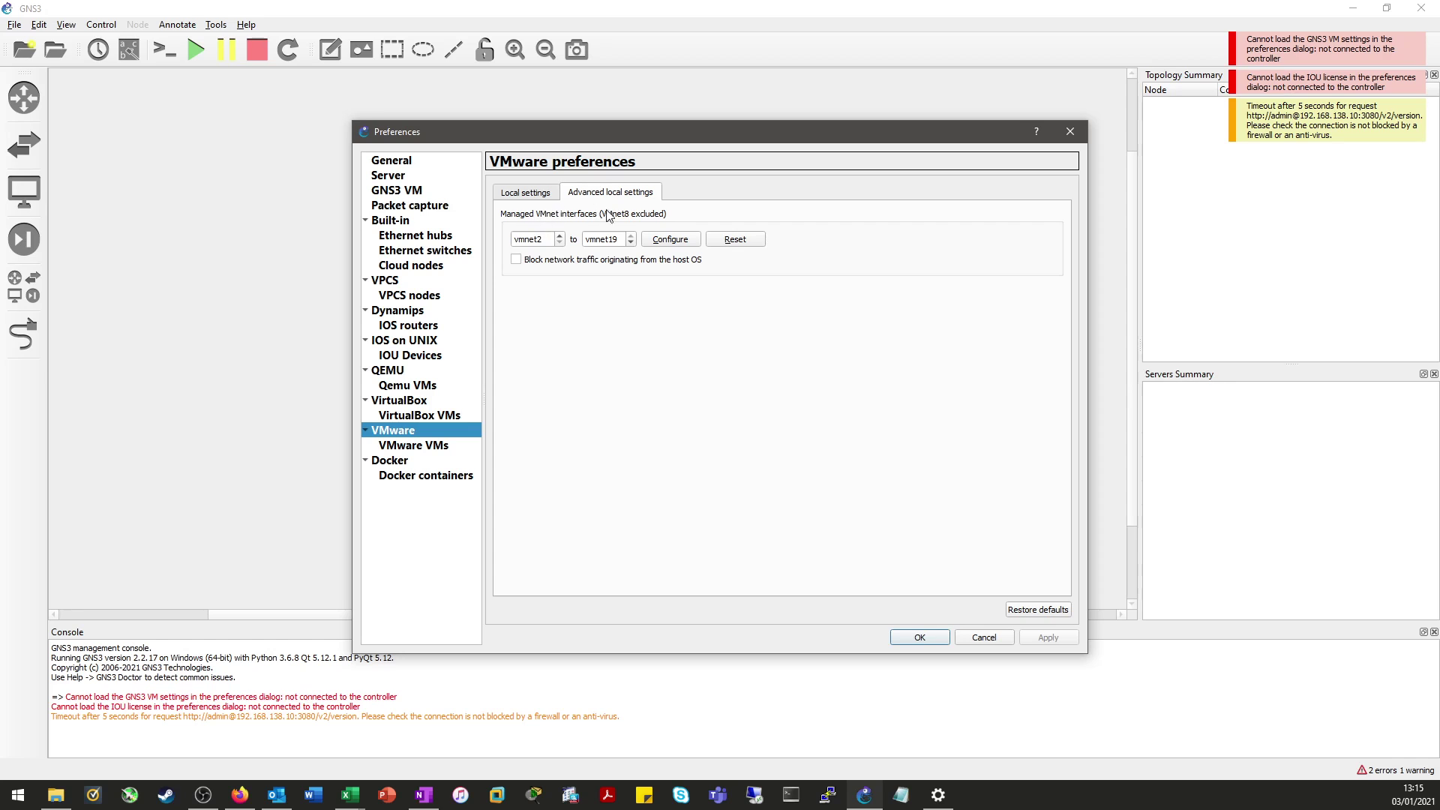
{"action": "double_click", "coordinate": [543, 240]}
{"action": "double_click", "coordinate": [613, 239]}
{"action": "left_click", "coordinate": [679, 240]}
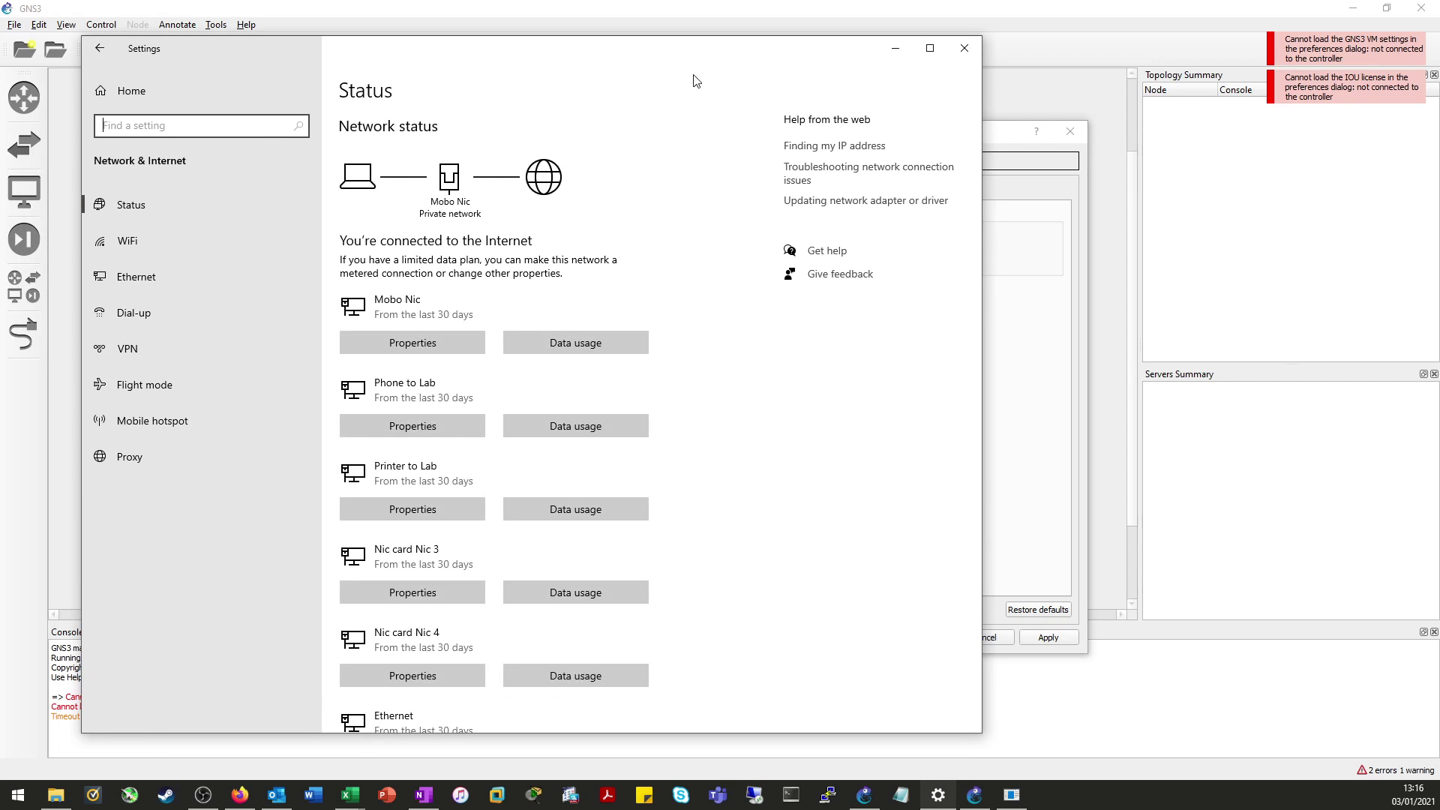
Step: Open the Windows network adapter list from the Ethernet settings, sorted by name and refreshed, to check the VMware VMnet adapters
{"action": "left_click", "coordinate": [153, 291]}
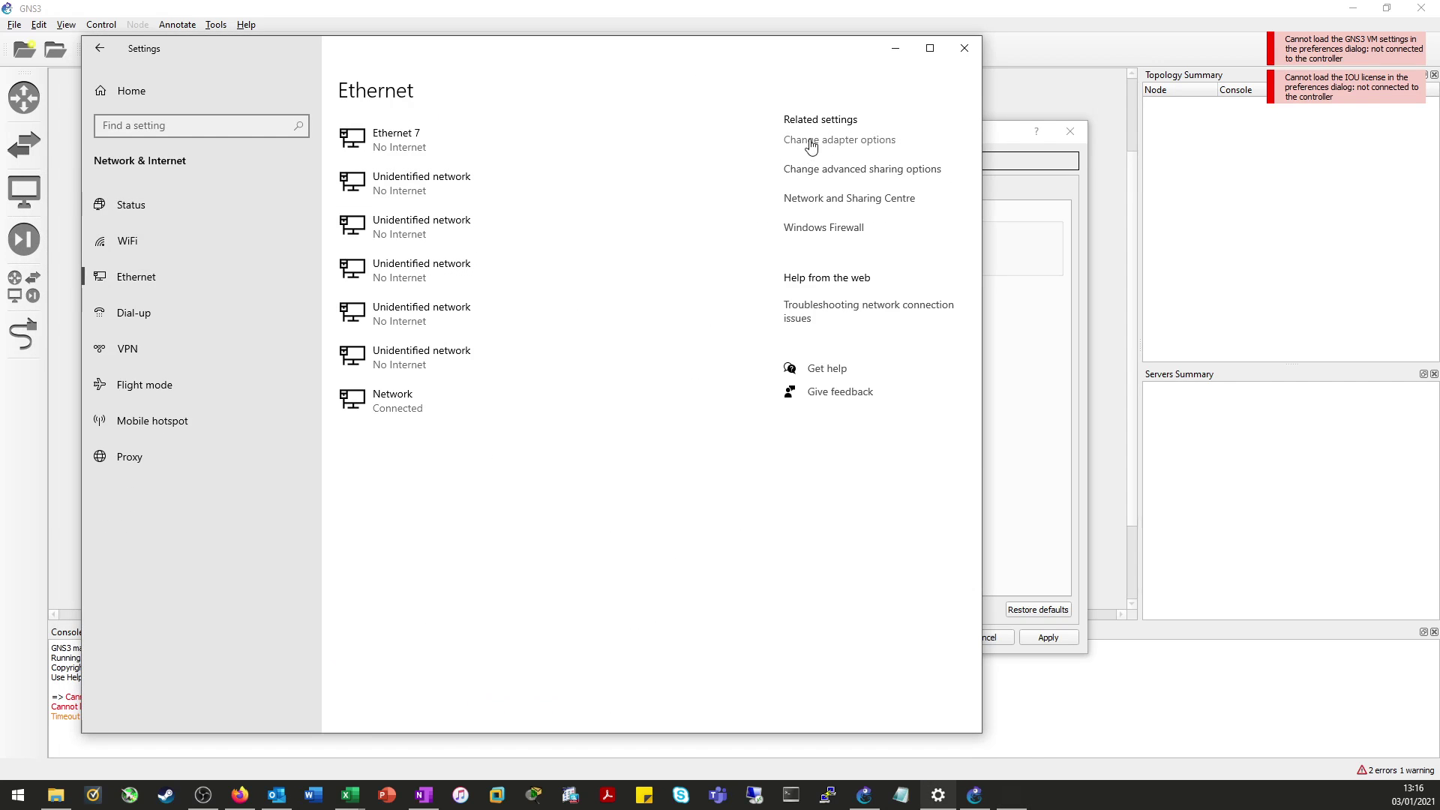
{"action": "left_click", "coordinate": [839, 139]}
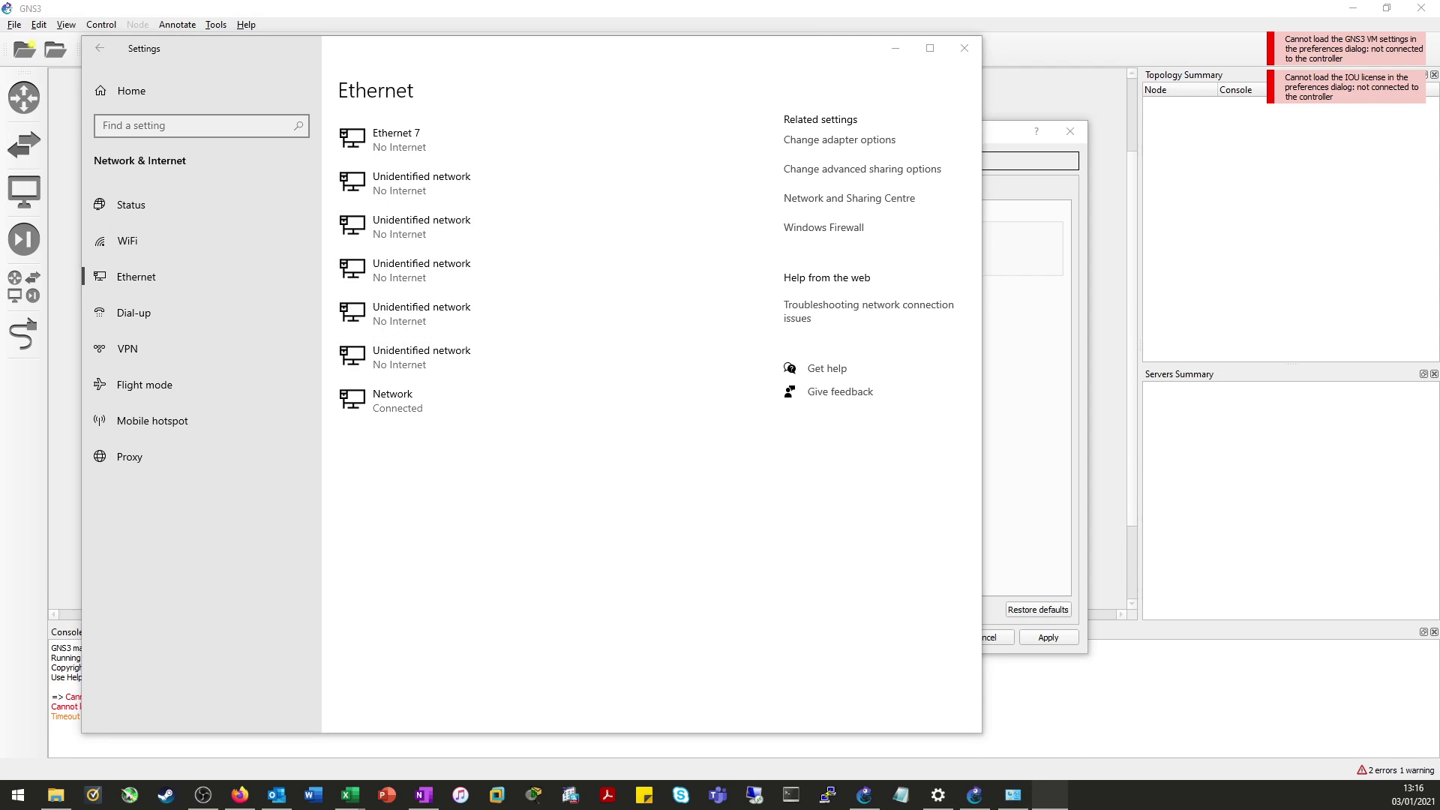
{"action": "left_click_drag", "start_coordinate": [591, 205], "coordinate": [593, 135]}
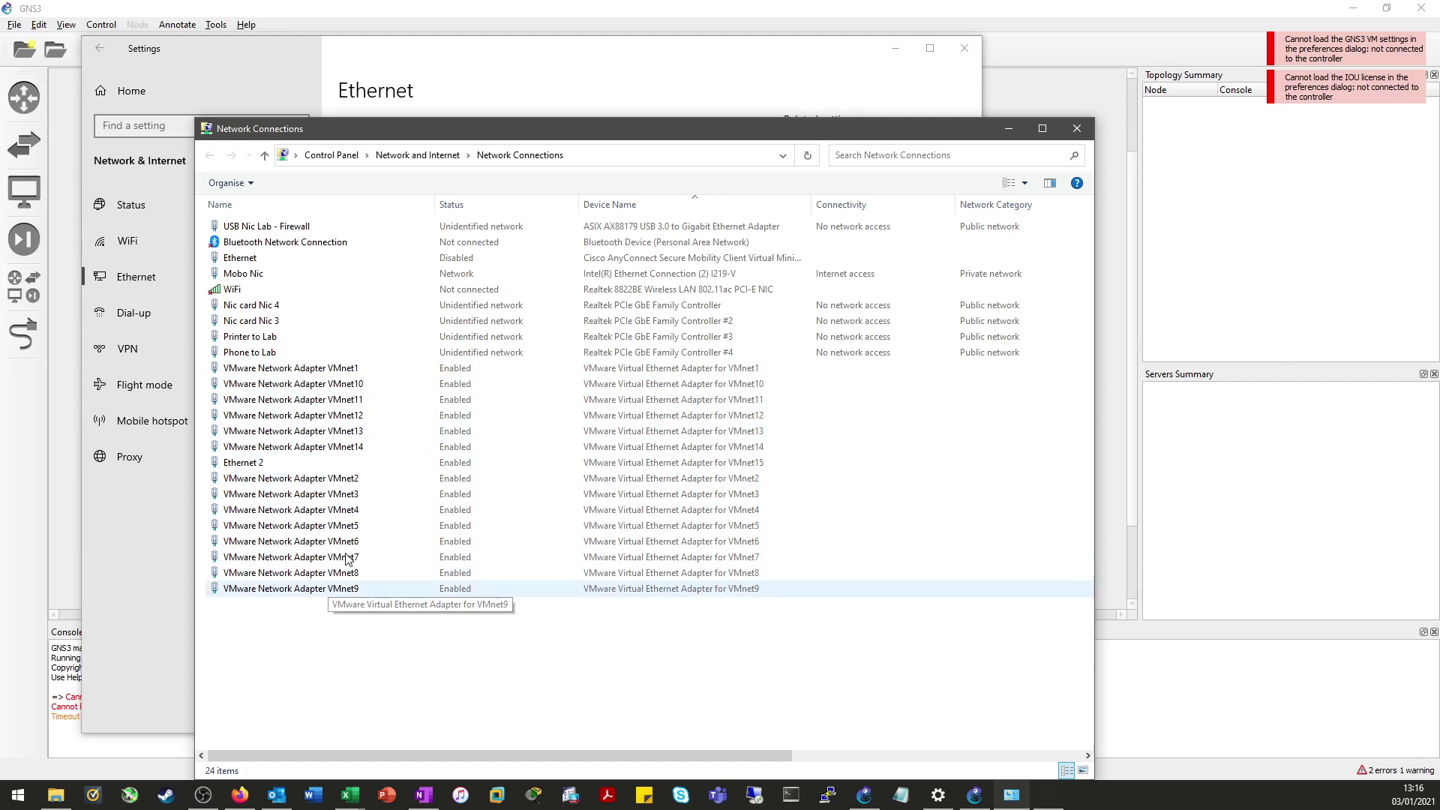
{"action": "left_click", "coordinate": [339, 207]}
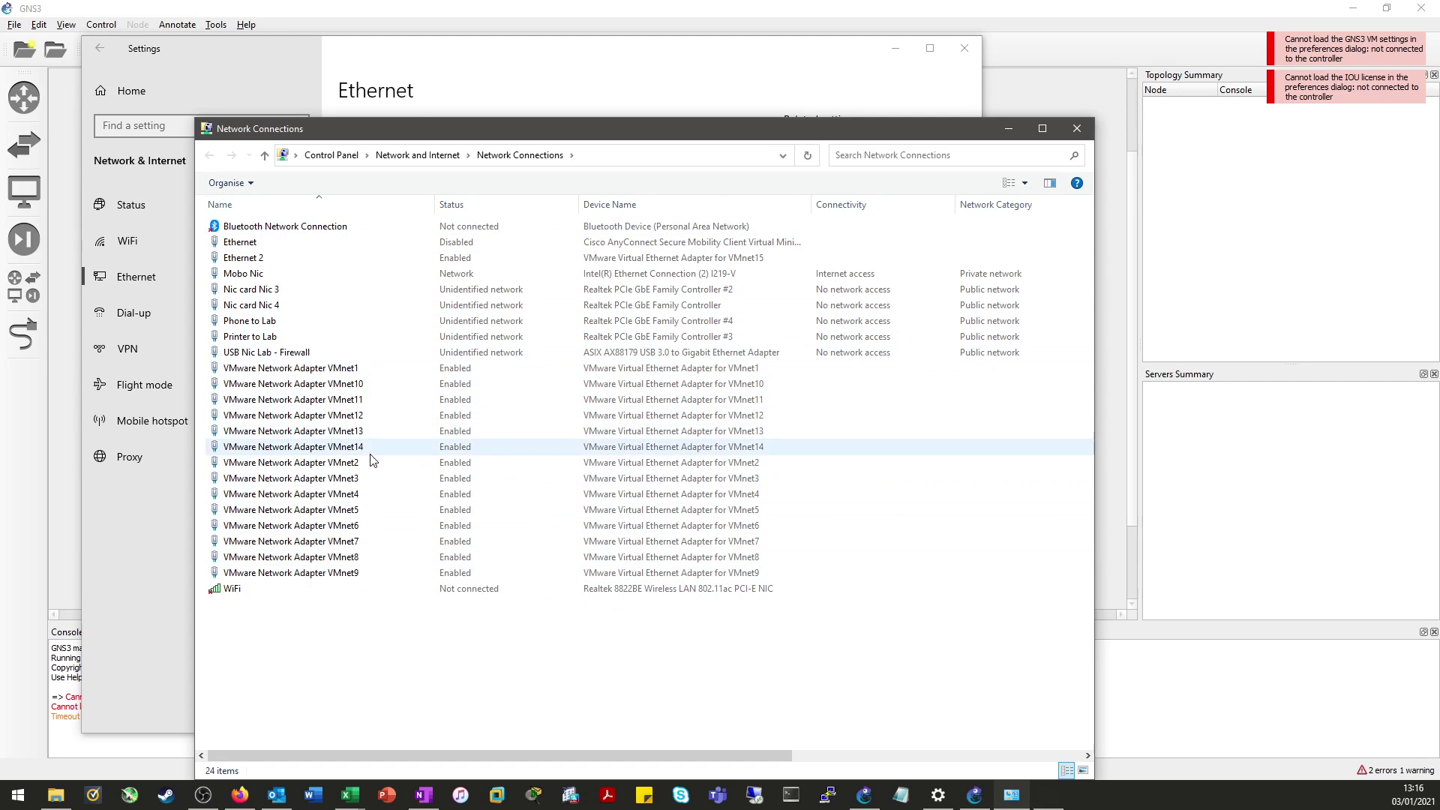
{"action": "right_click", "coordinate": [446, 645]}
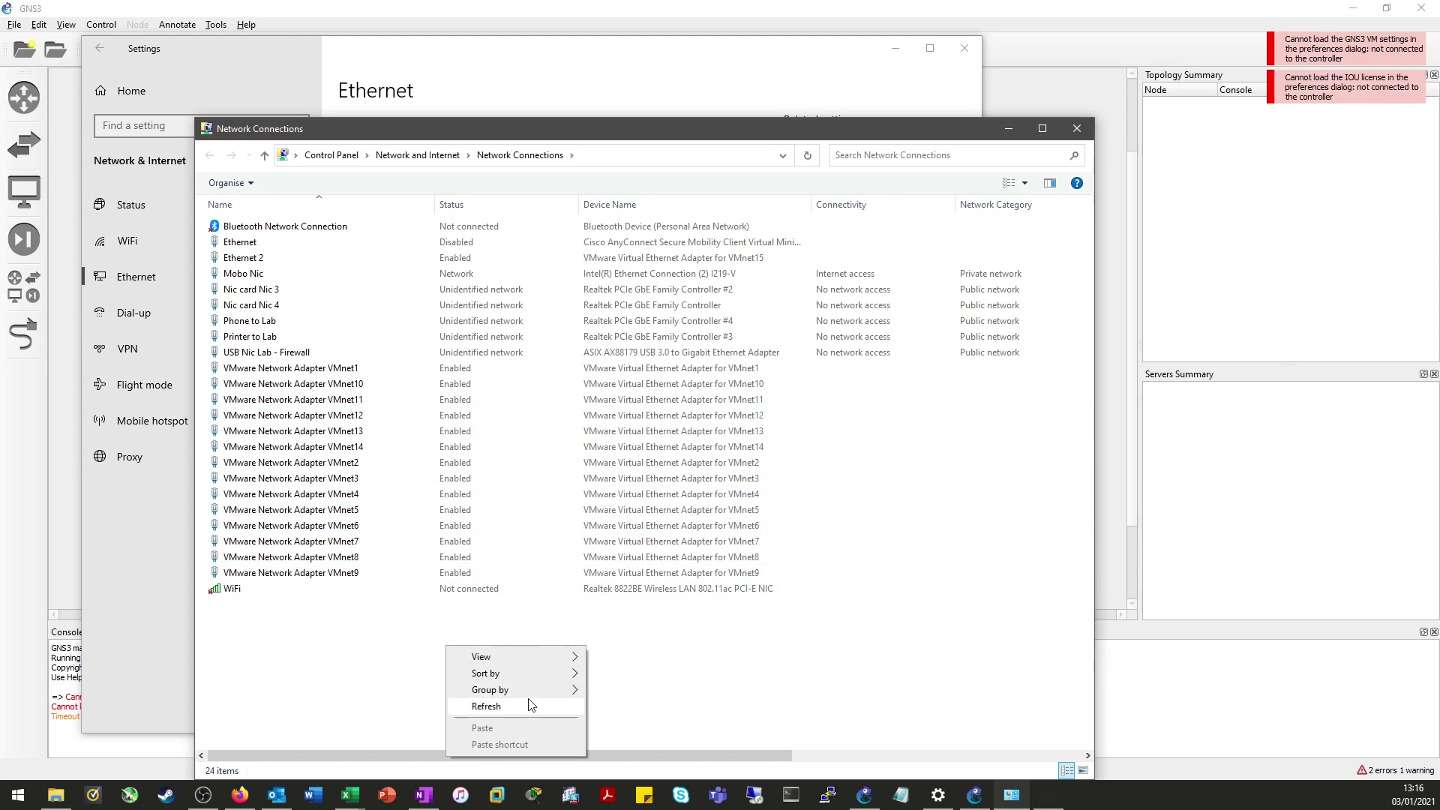
{"action": "left_click", "coordinate": [465, 700]}
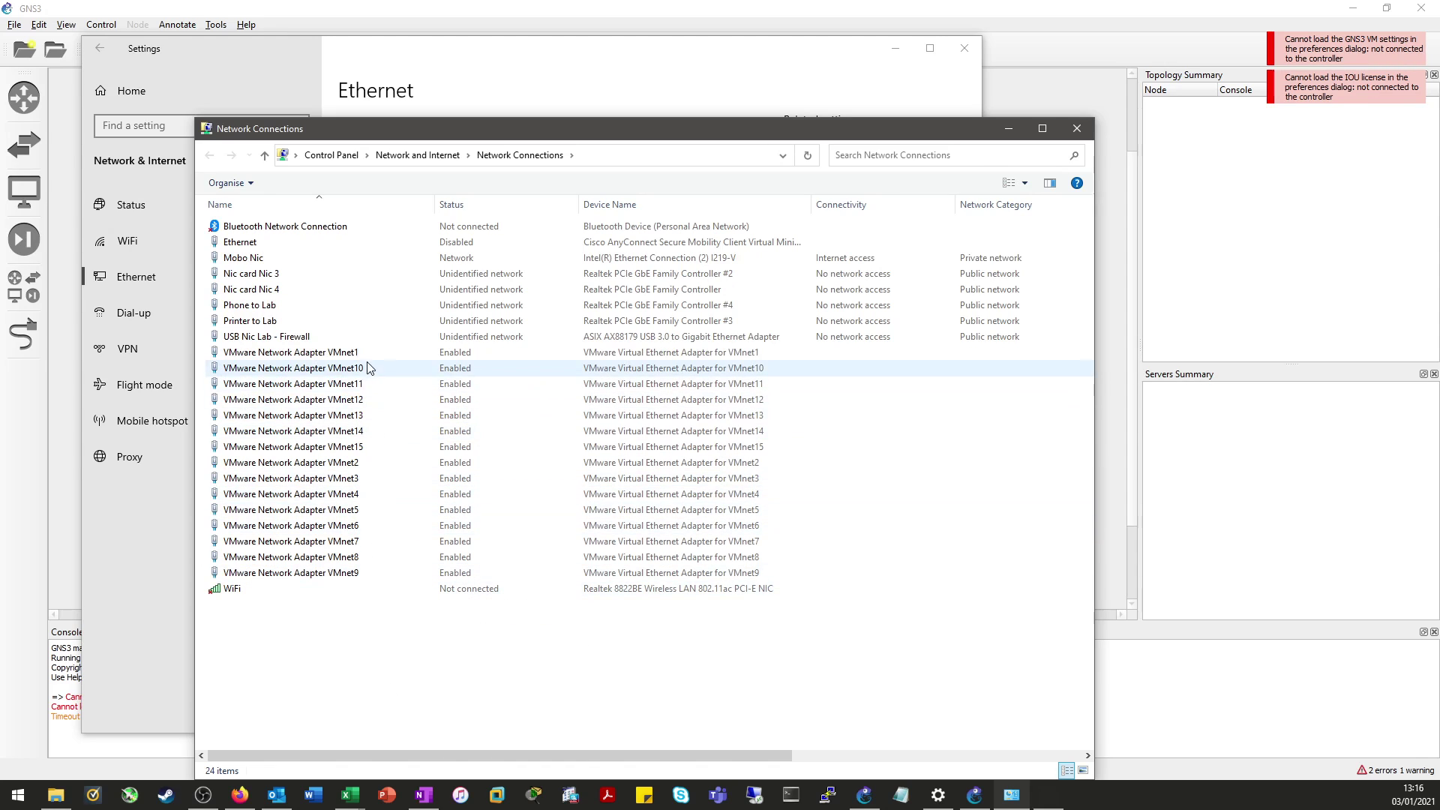
Step: Refresh the network adapter list to check the VMware VMnet adapters, then minimise it and the Ethernet settings
{"action": "right_click", "coordinate": [406, 649]}
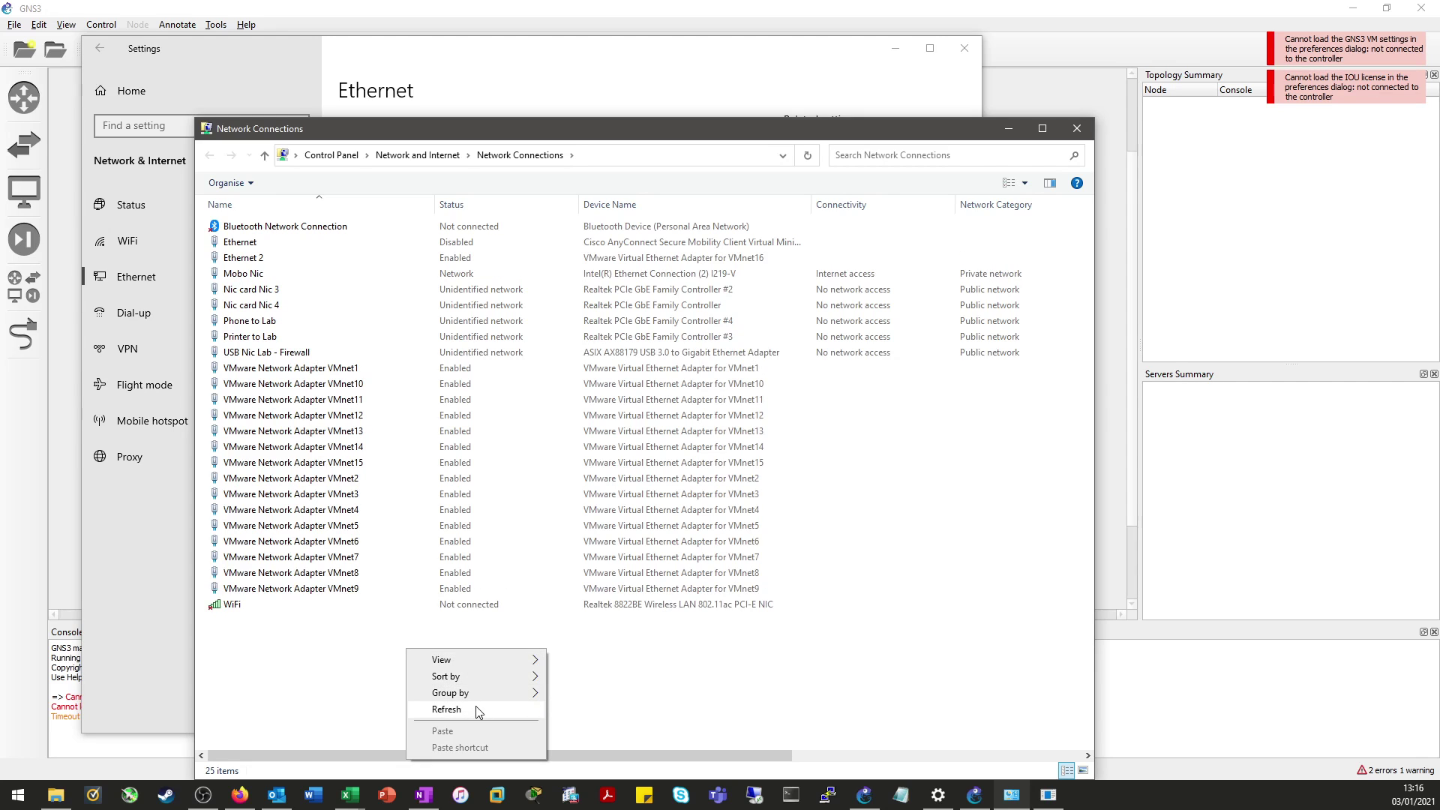
{"action": "left_click", "coordinate": [476, 705]}
{"action": "left_click", "coordinate": [1006, 130]}
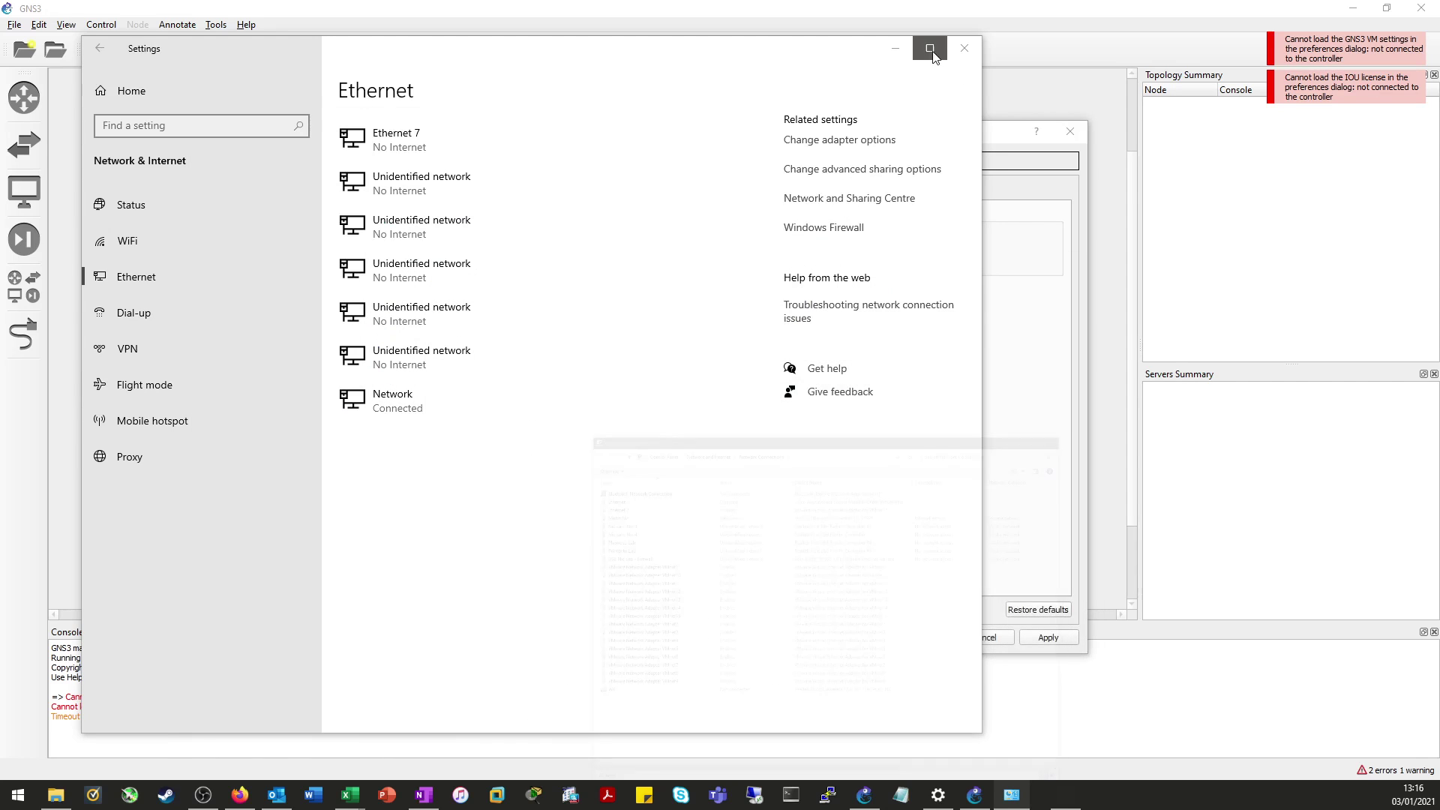
{"action": "left_click", "coordinate": [907, 52]}
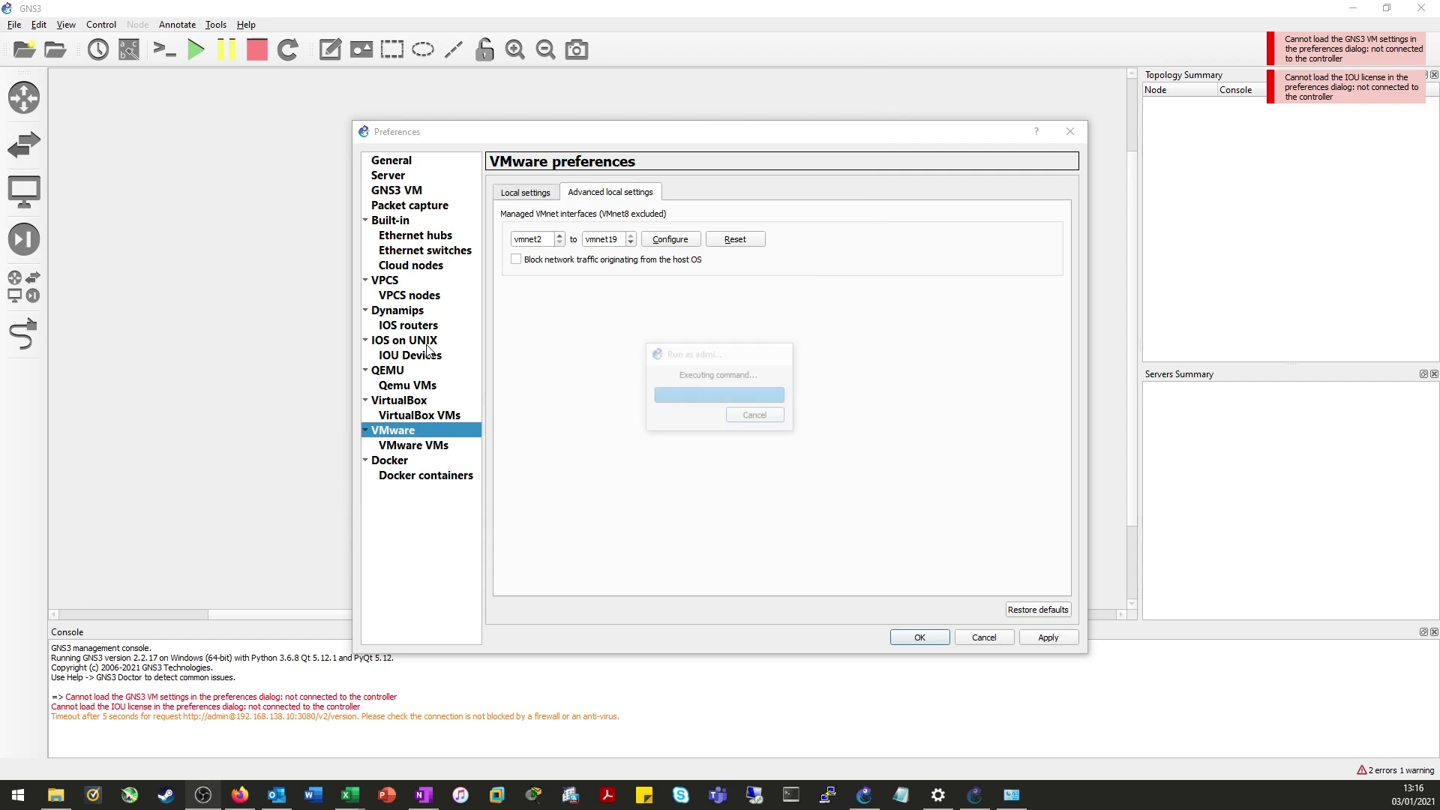
Step: Reopen the network adapter list from the Ethernet settings and refresh it to check for the VMnet19 adapter
{"action": "left_click", "coordinate": [940, 796]}
{"action": "left_click", "coordinate": [864, 141]}
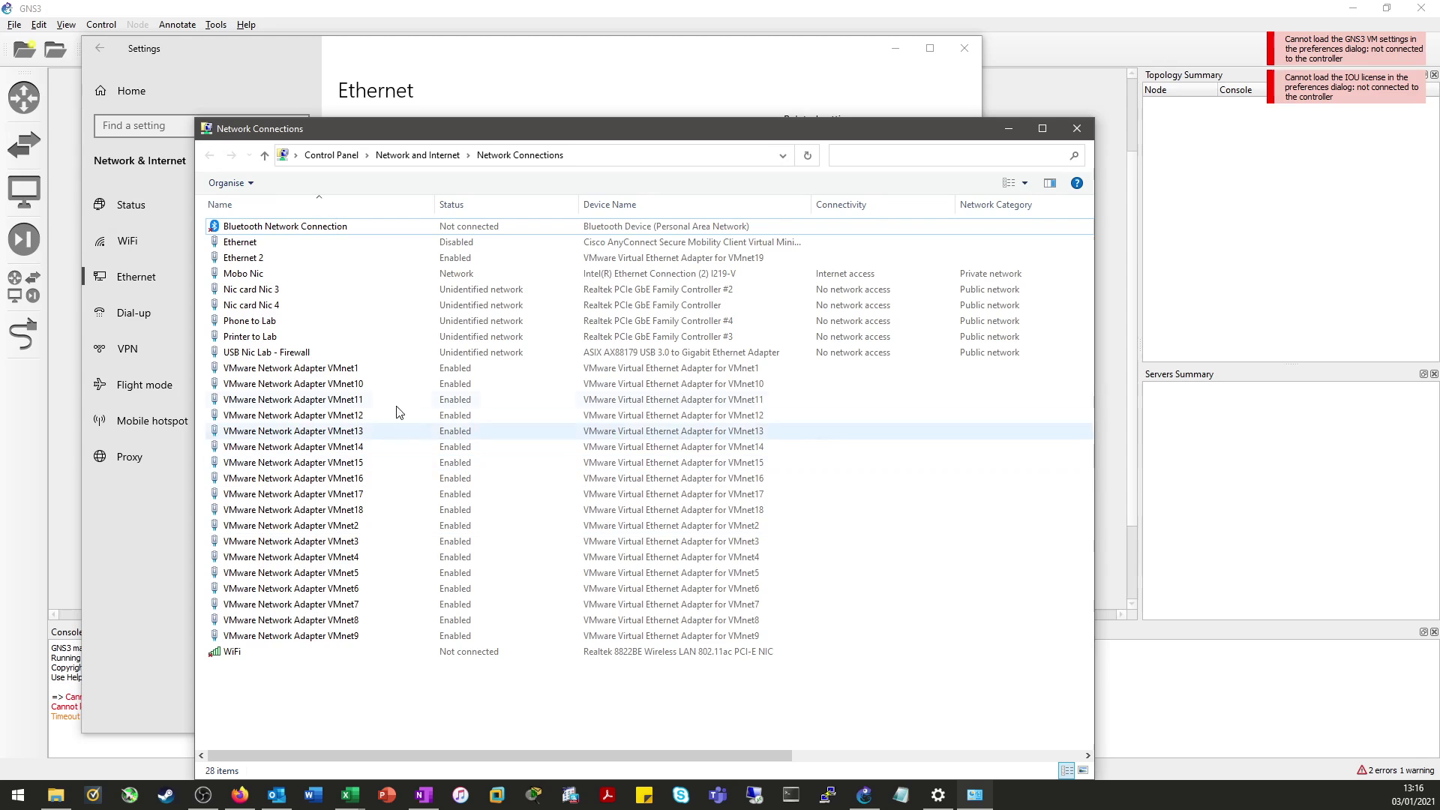
{"action": "right_click", "coordinate": [383, 726]}
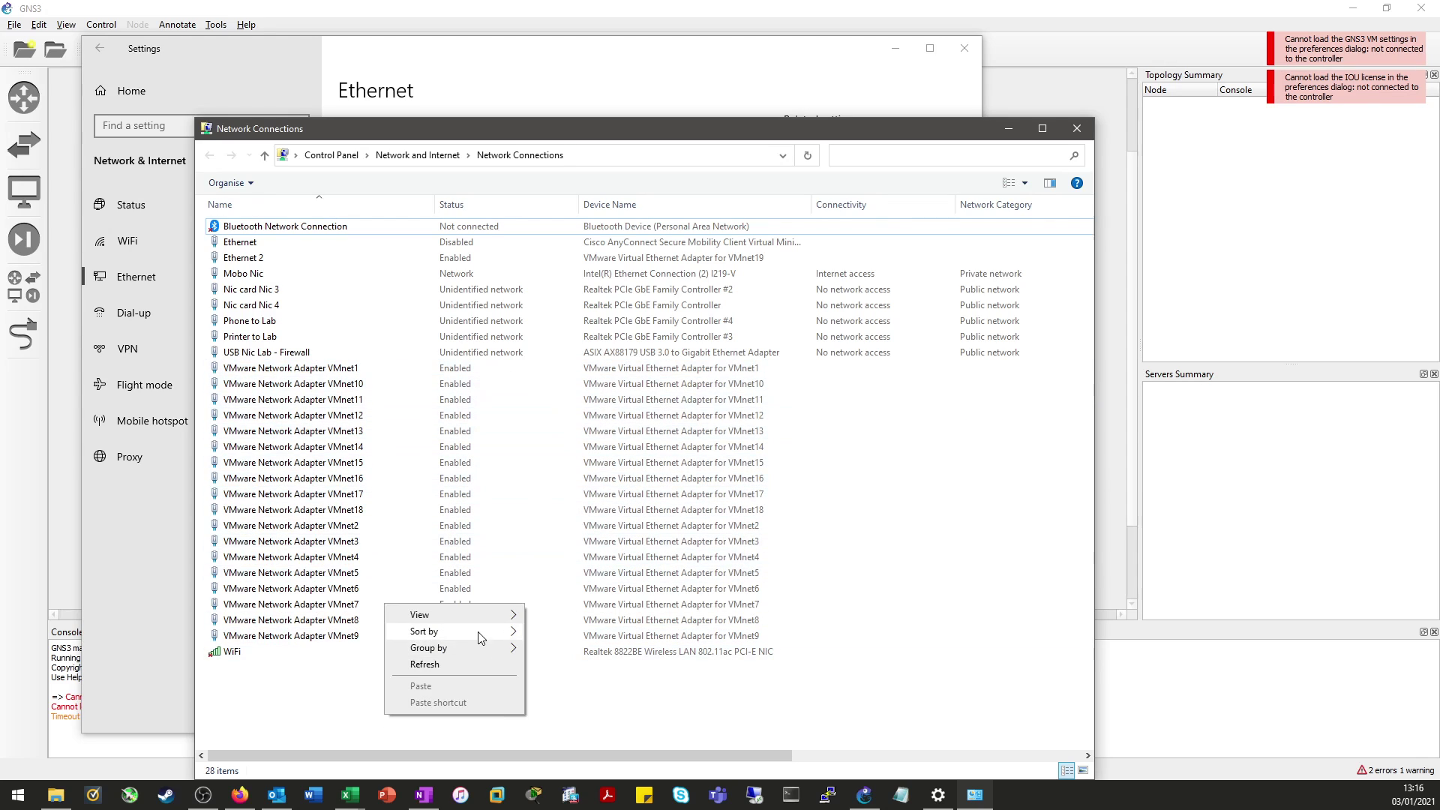
{"action": "left_click", "coordinate": [450, 666]}
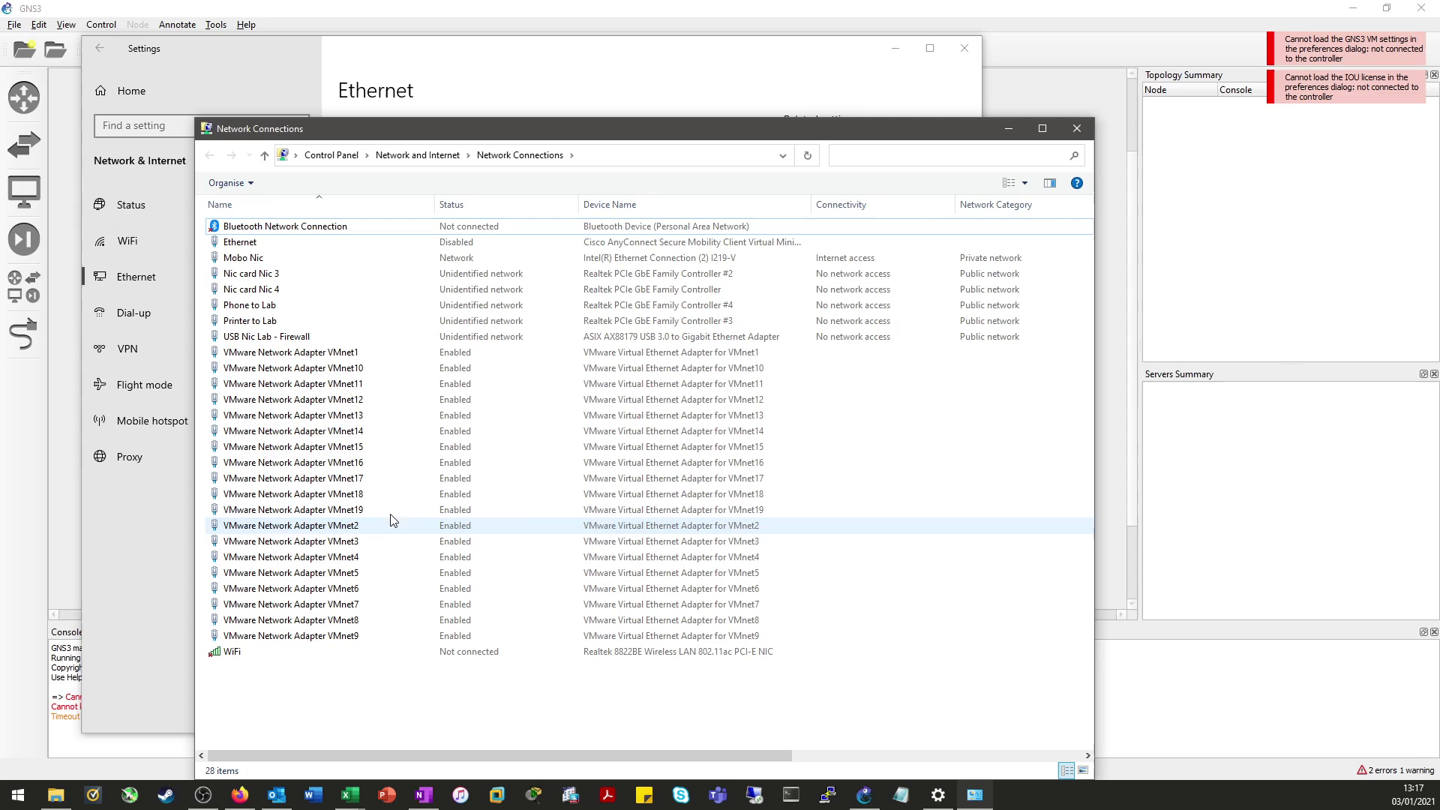
{"action": "left_click", "coordinate": [390, 510]}
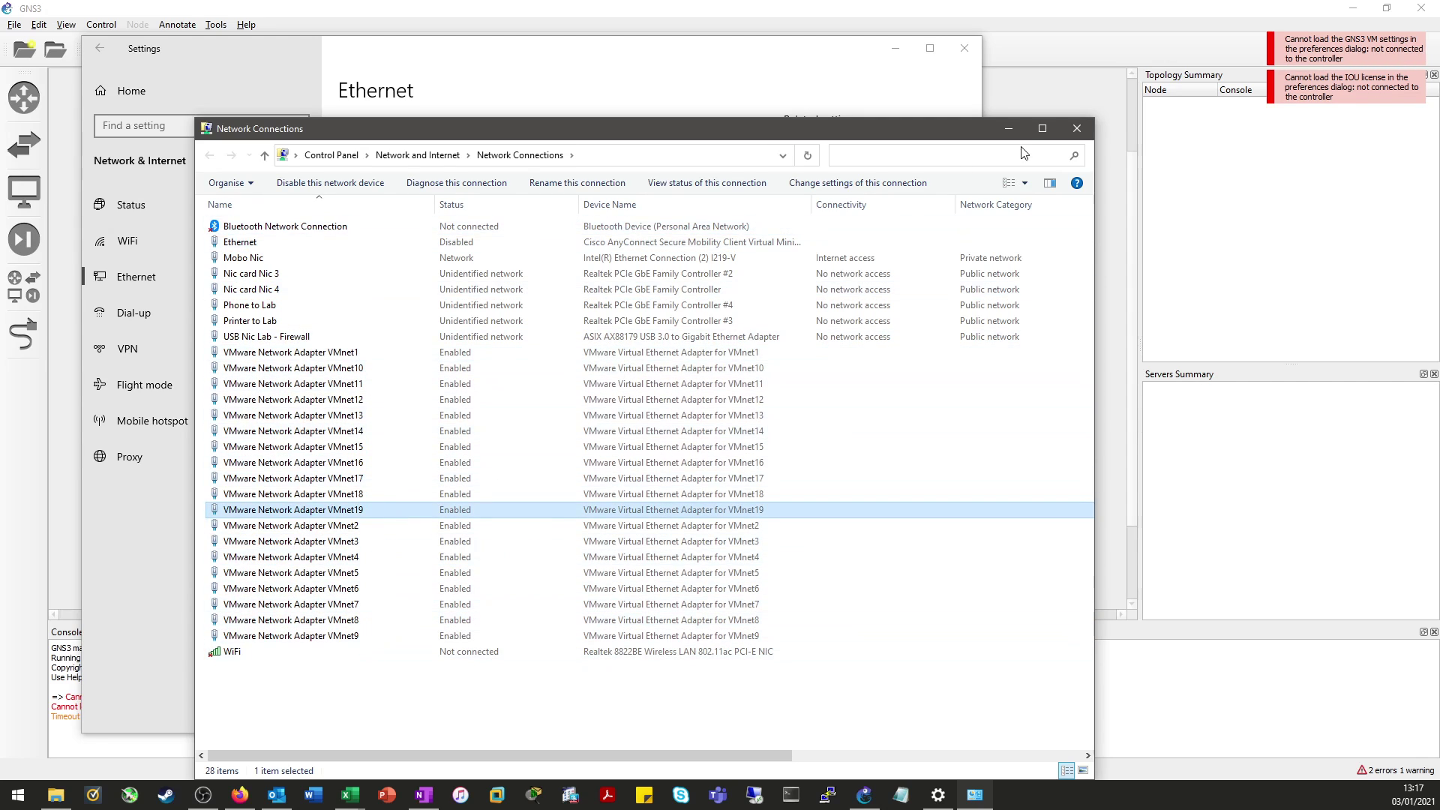
{"action": "left_click", "coordinate": [1009, 130]}
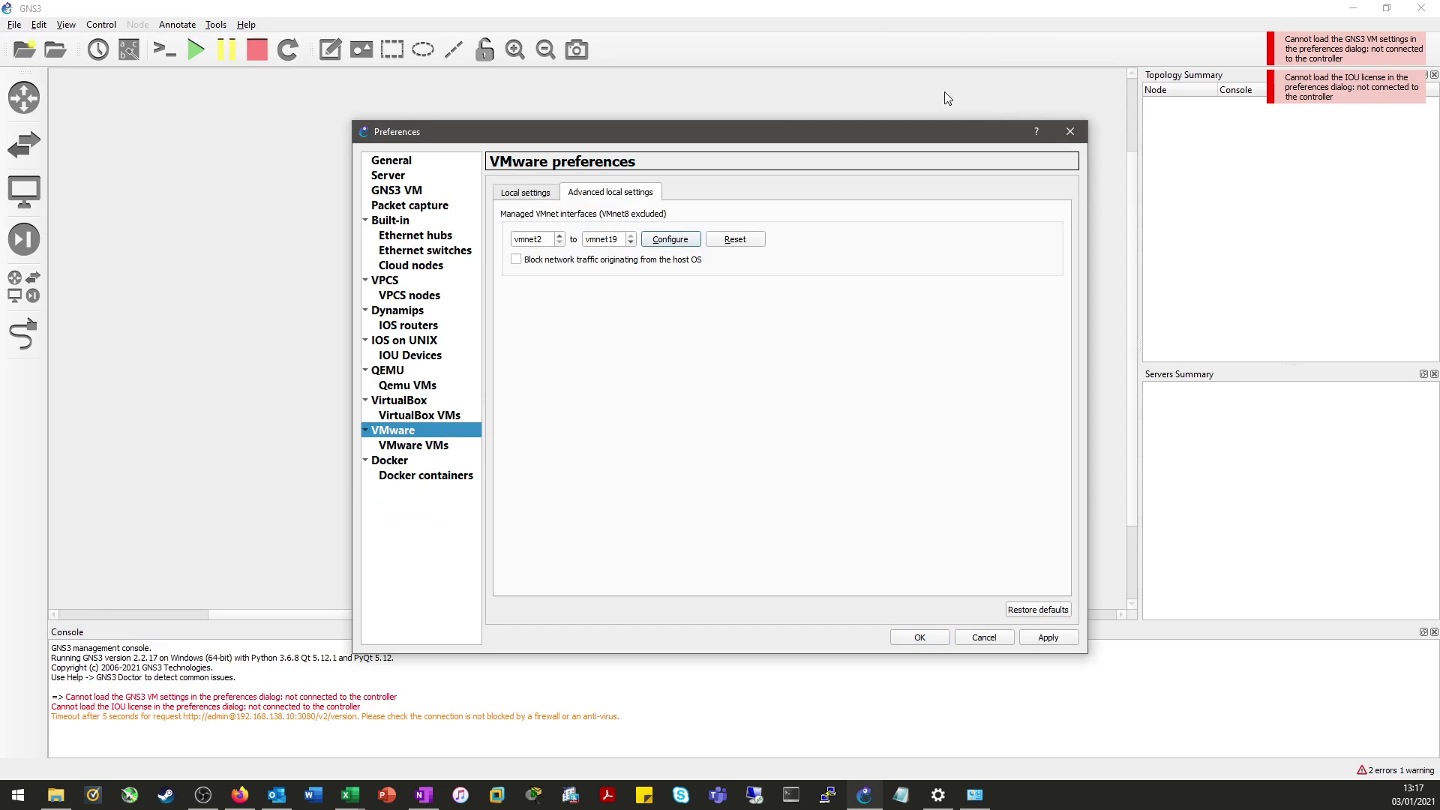
Step: Close the GNS3 preferences without saving, and clear the GNS3 and network settings windows from the desktop
{"action": "left_click", "coordinate": [1077, 142]}
{"action": "left_click", "coordinate": [732, 418]}
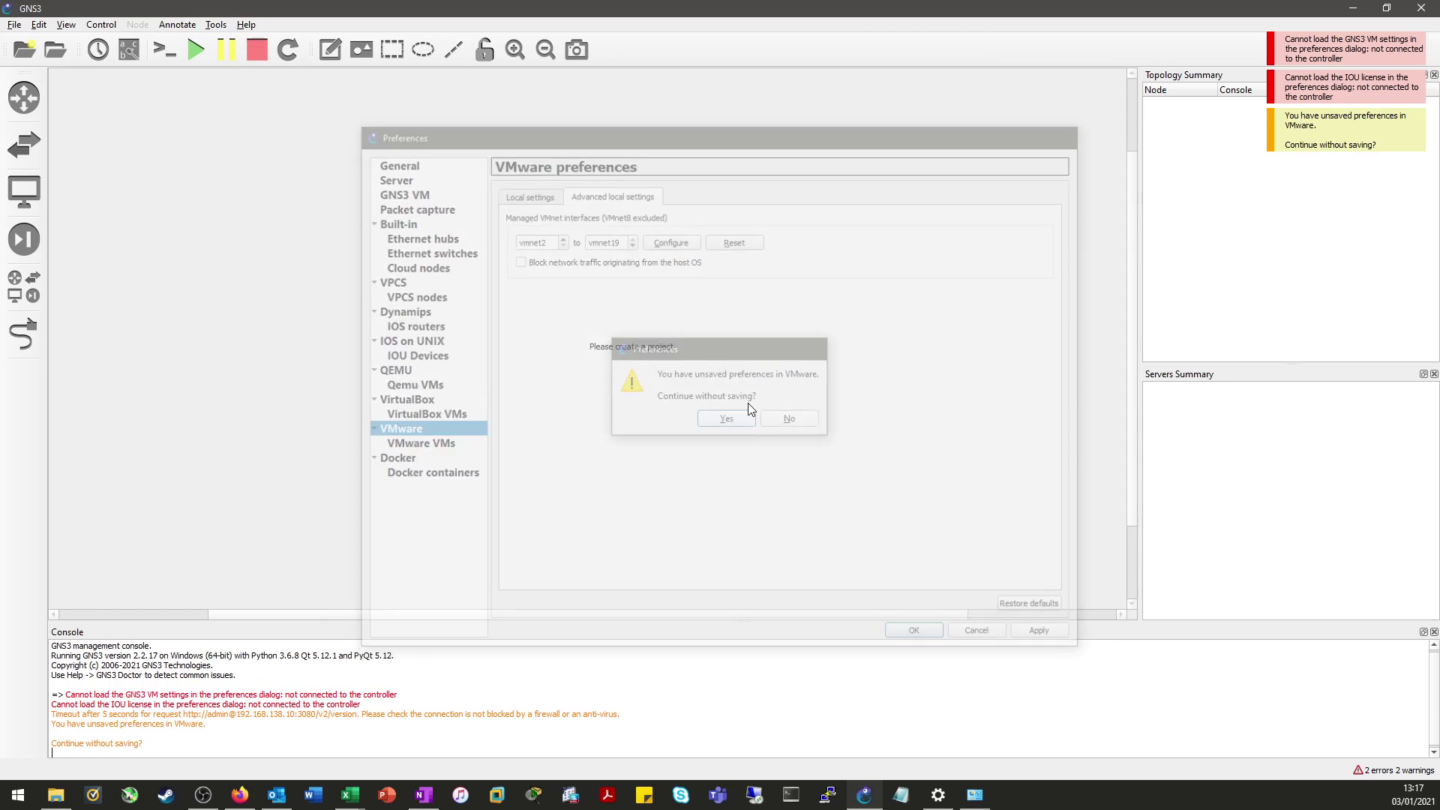
{"action": "left_click", "coordinate": [1355, 7]}
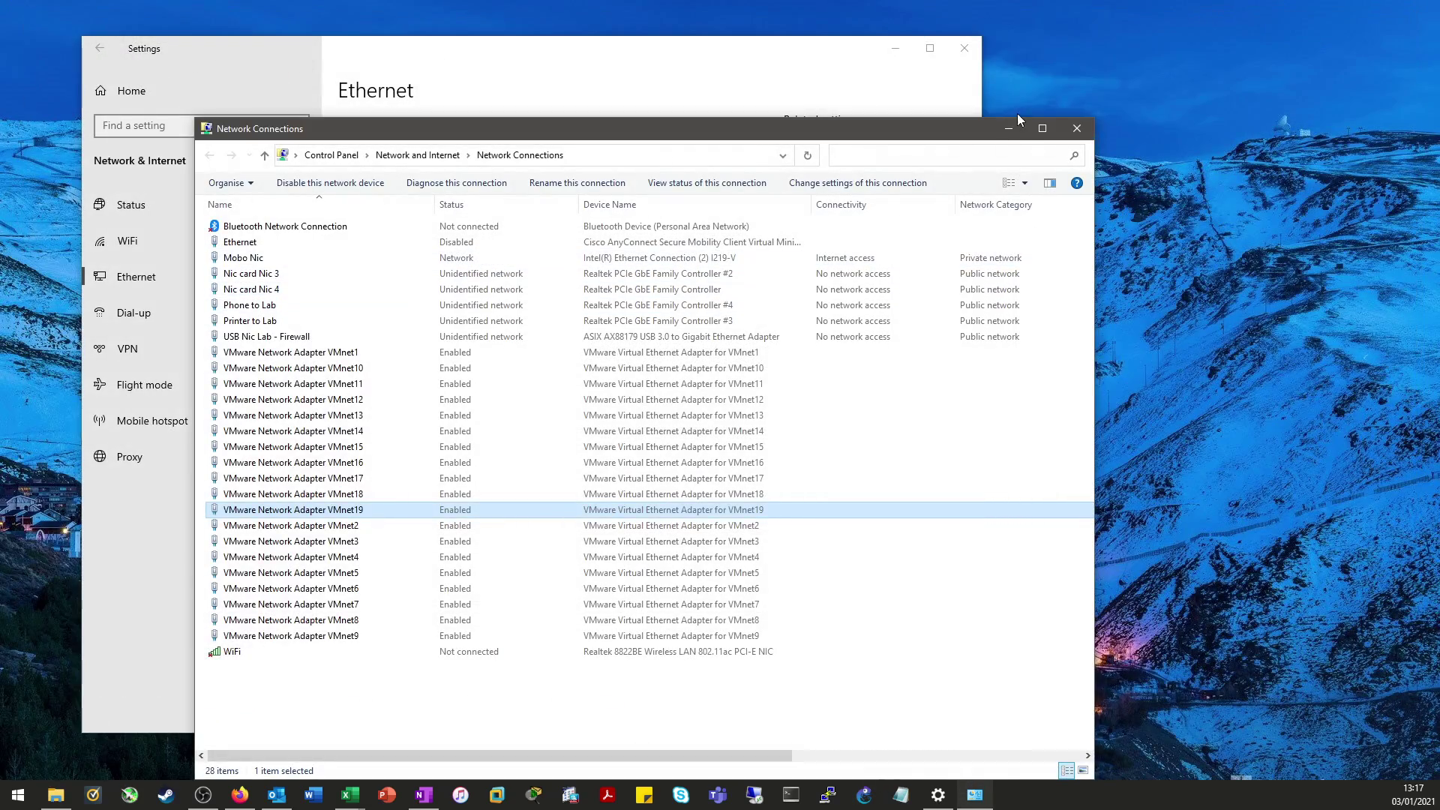
{"action": "left_click", "coordinate": [889, 39]}
Step: Open Command Prompt as administrator and move its window to a free area of the desktop
{"action": "key", "text": "super"}
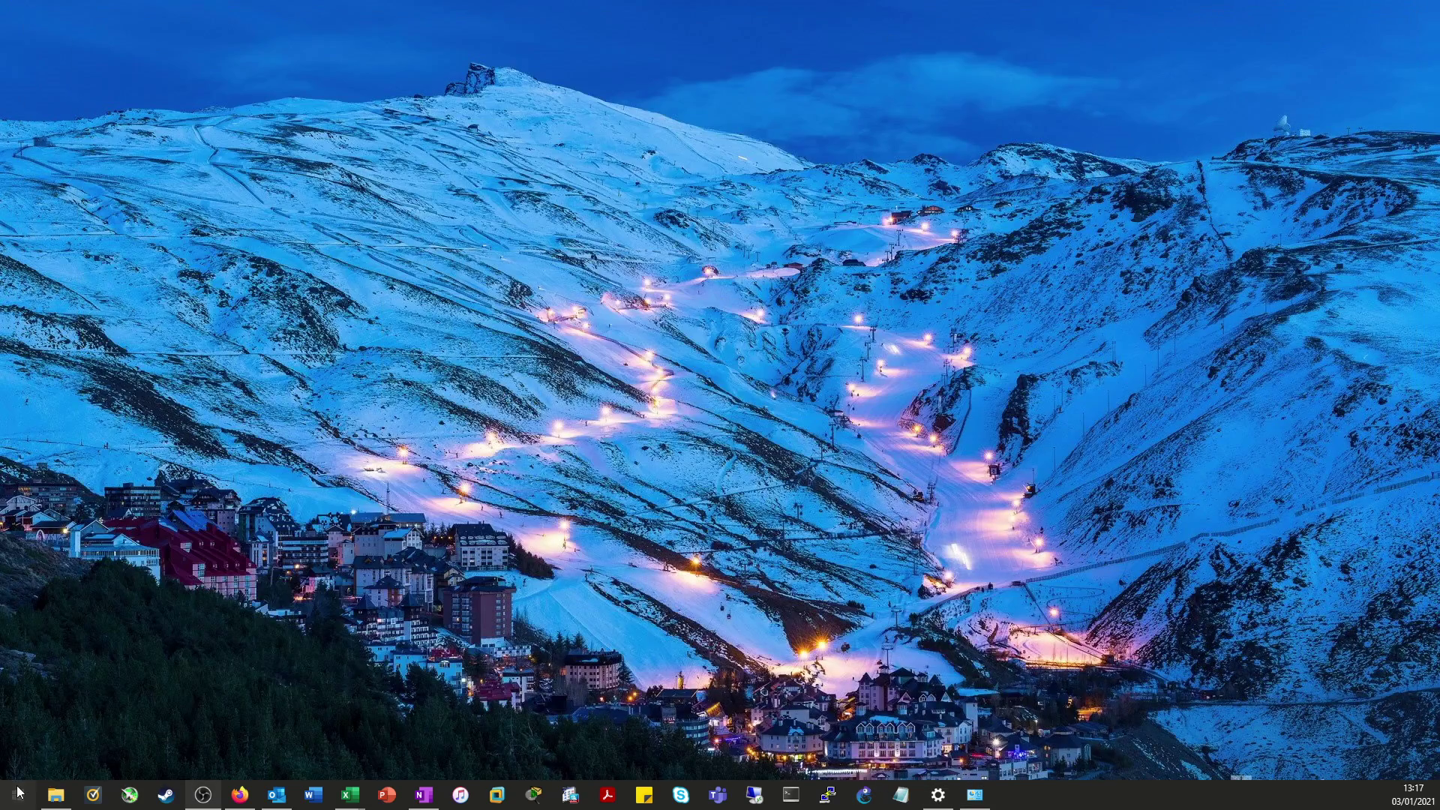
{"action": "type", "text": "command"}
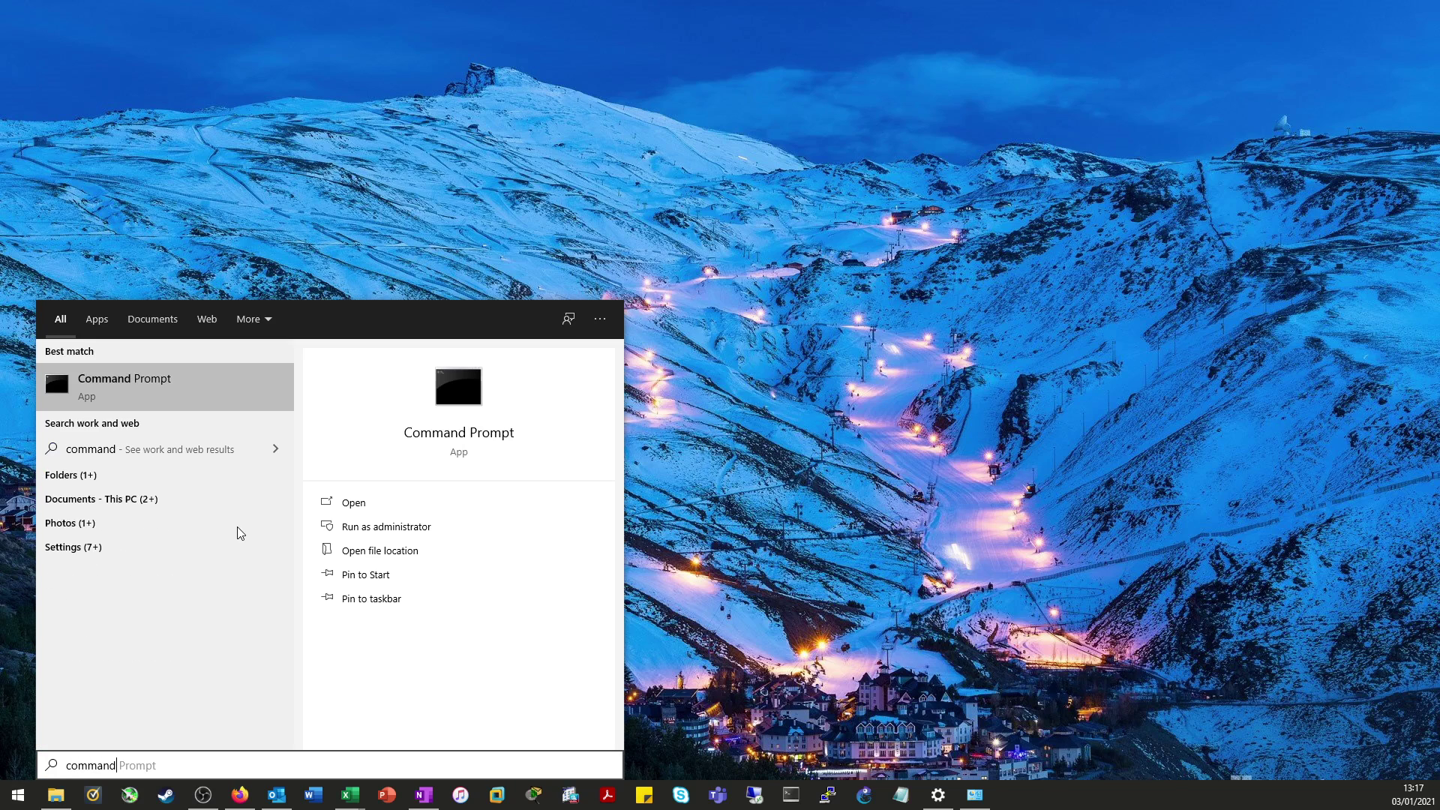
{"action": "right_click", "coordinate": [225, 383]}
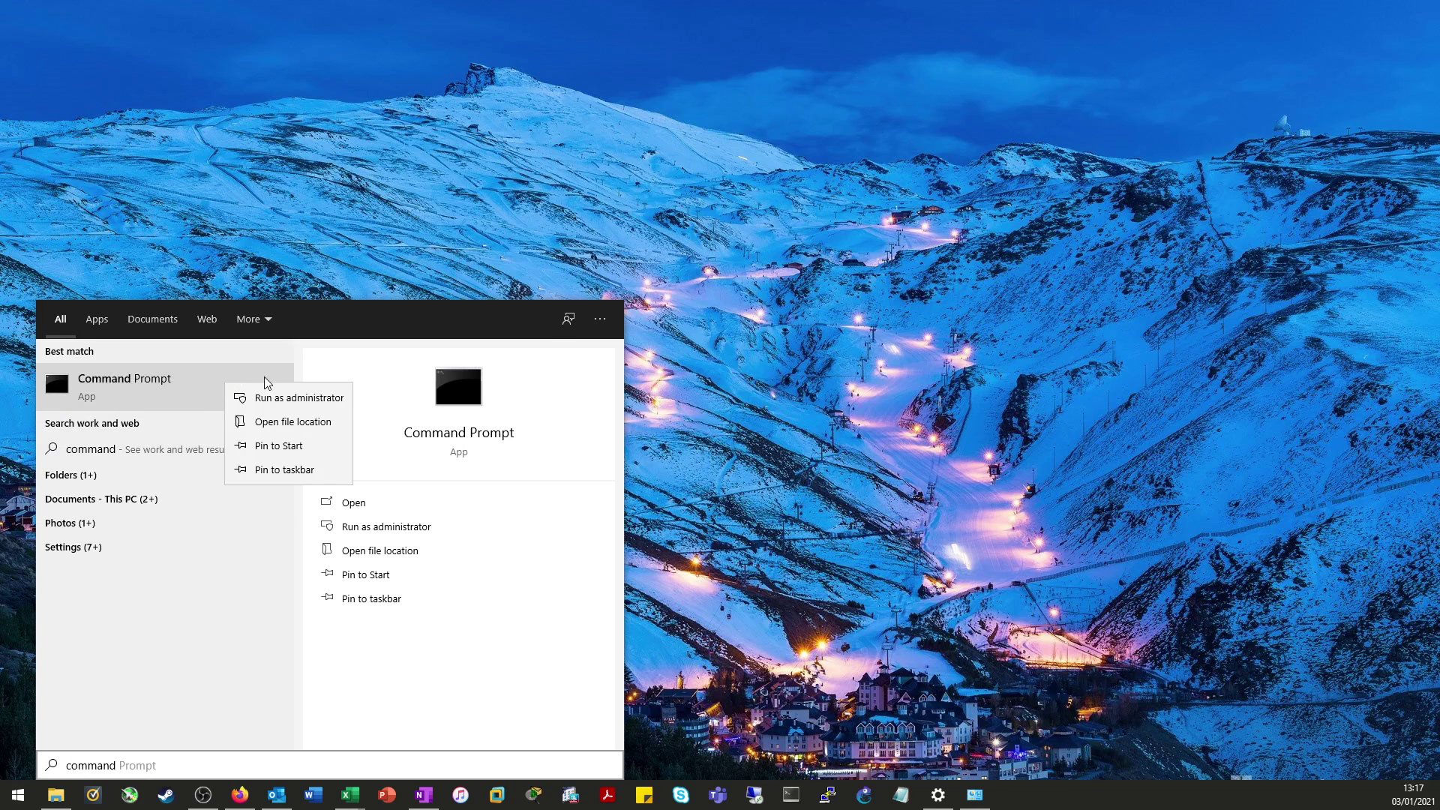
{"action": "left_click", "coordinate": [294, 398]}
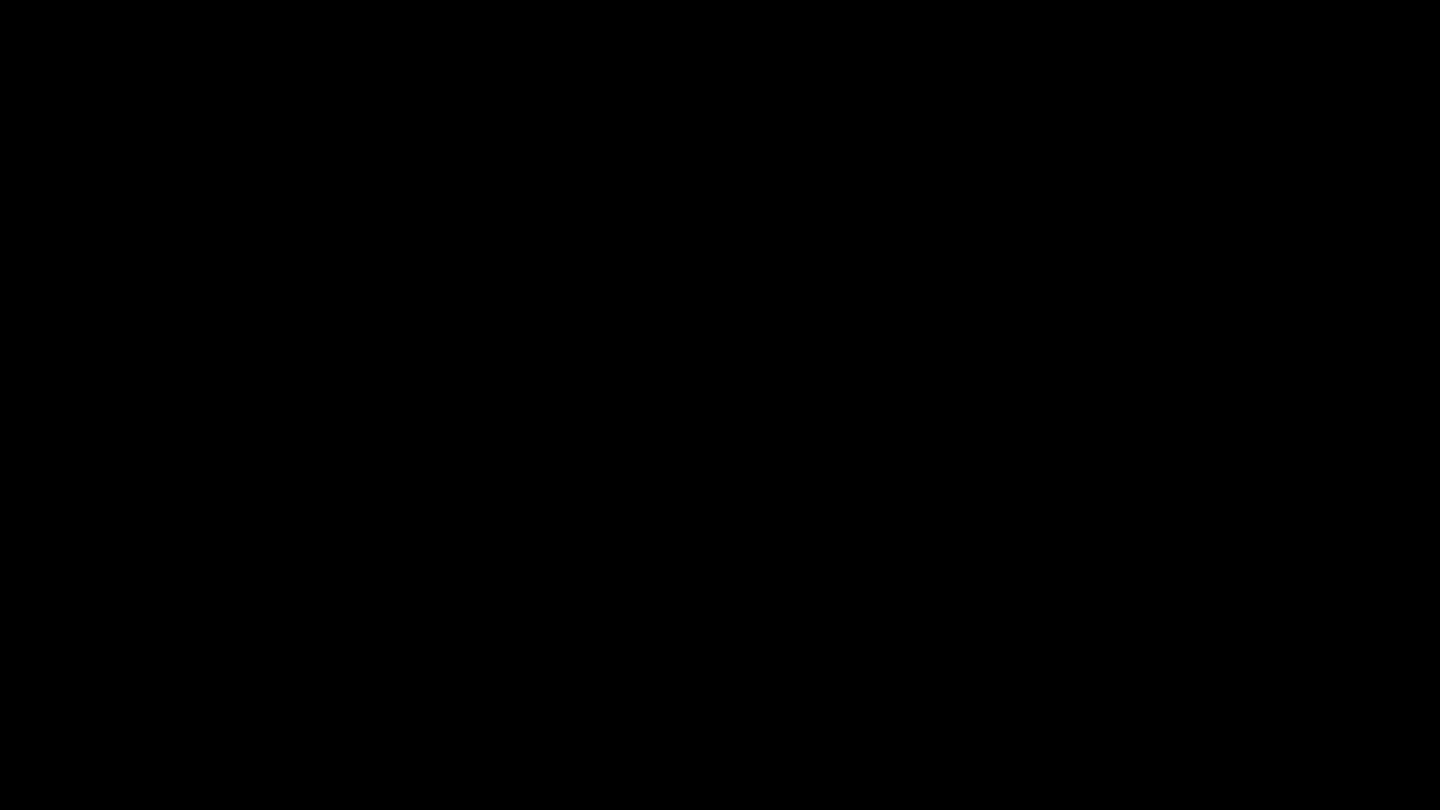
{"action": "left_click_drag", "start_coordinate": [578, 411], "coordinate": [986, 124]}
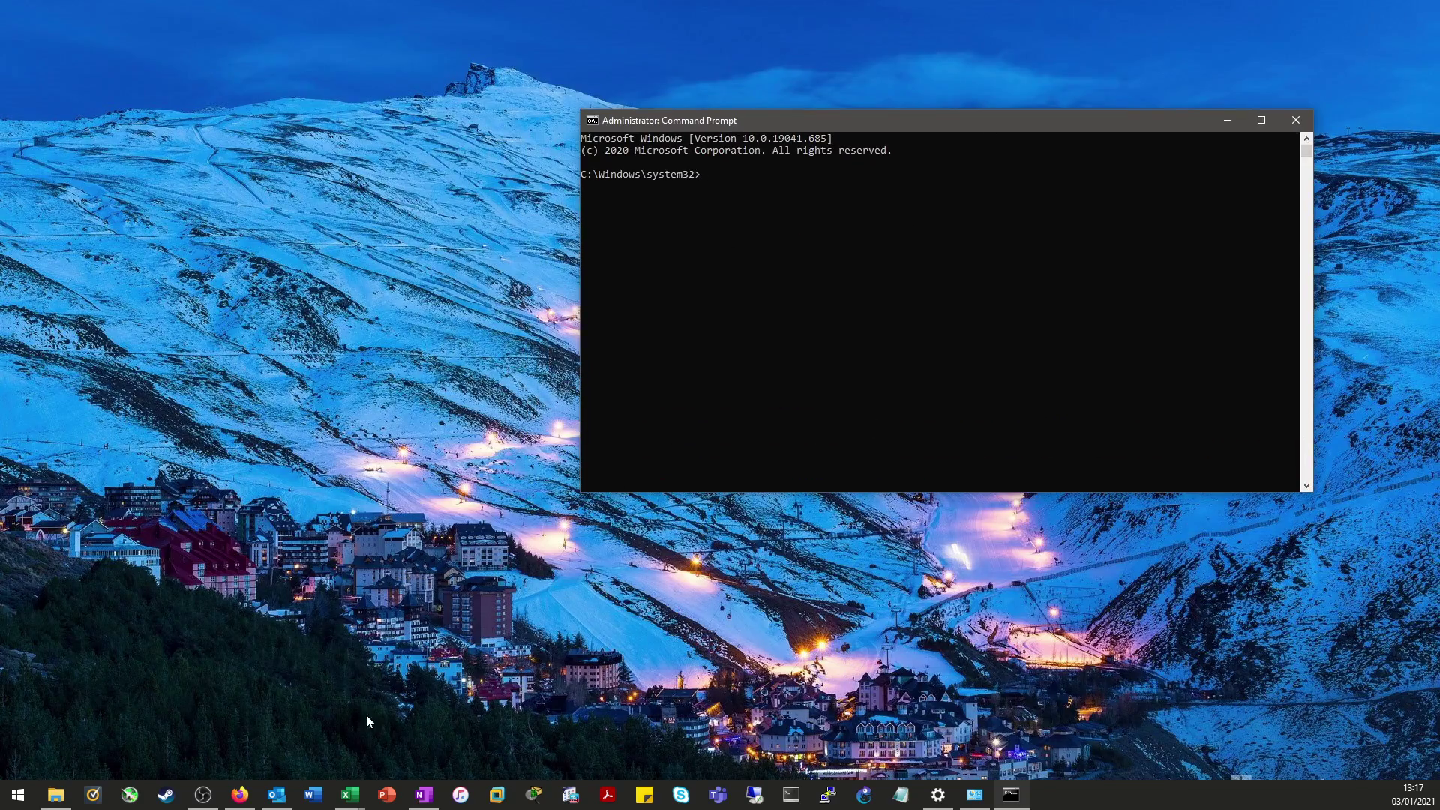
Step: Open the OneNote Issues page beside the Command Prompt and examine the netsh command syntax for setting a static adapter address
{"action": "left_click", "coordinate": [424, 794]}
{"action": "left_click_drag", "start_coordinate": [788, 352], "coordinate": [4, 252]}
{"action": "left_click", "coordinate": [309, 290]}
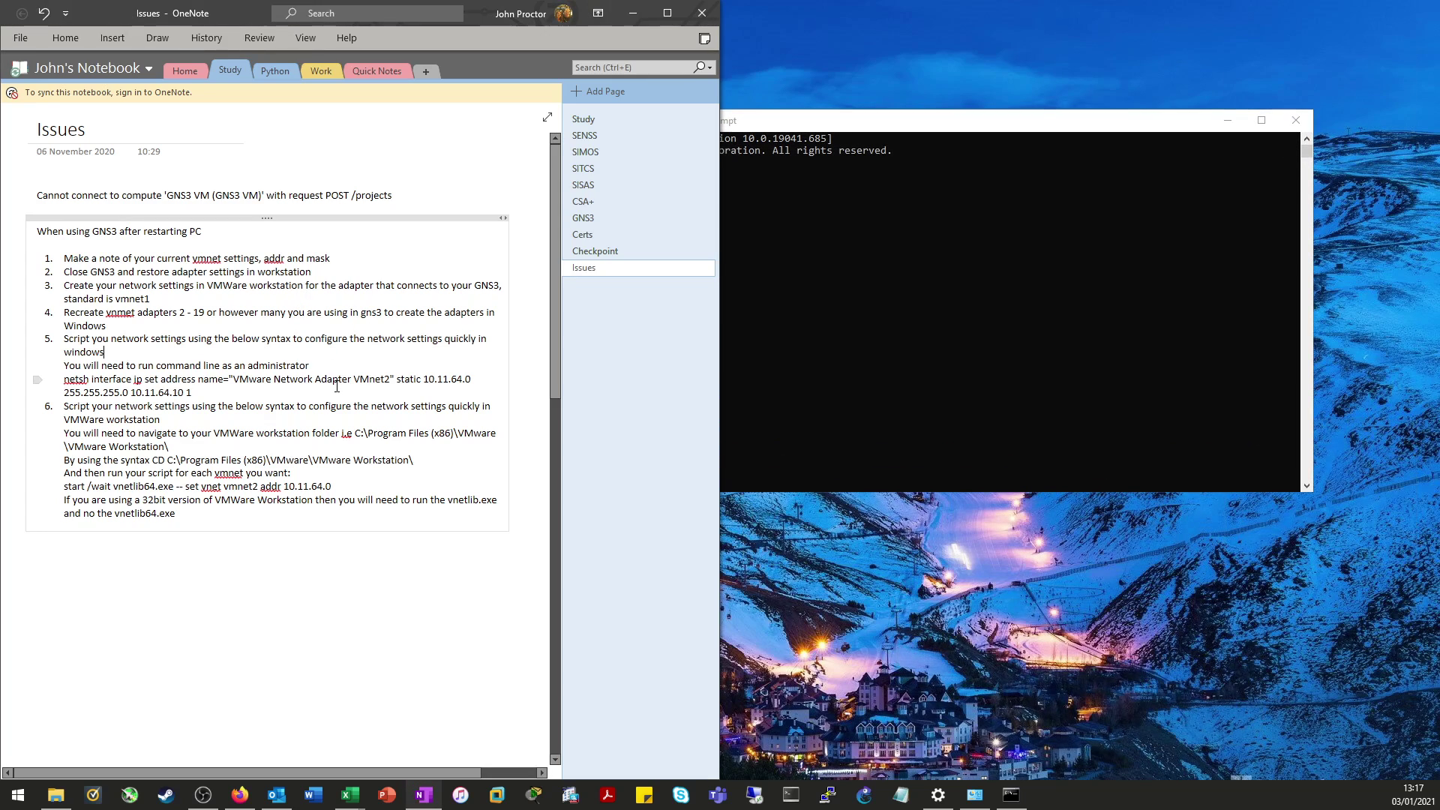
{"action": "double_click", "coordinate": [65, 378]}
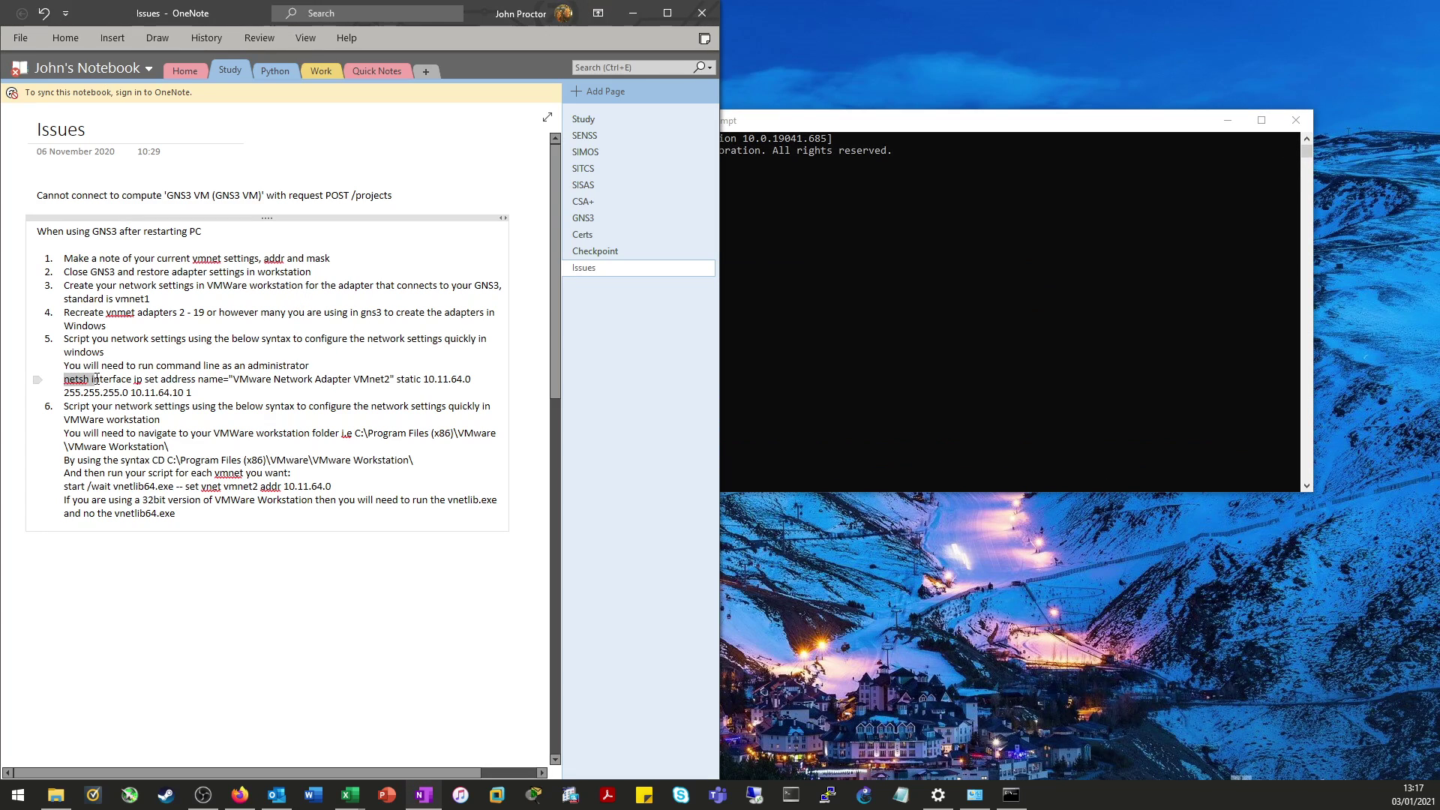
{"action": "triple_click", "coordinate": [211, 394]}
{"action": "left_click", "coordinate": [216, 393]}
{"action": "left_click_drag", "start_coordinate": [216, 392], "coordinate": [63, 381]}
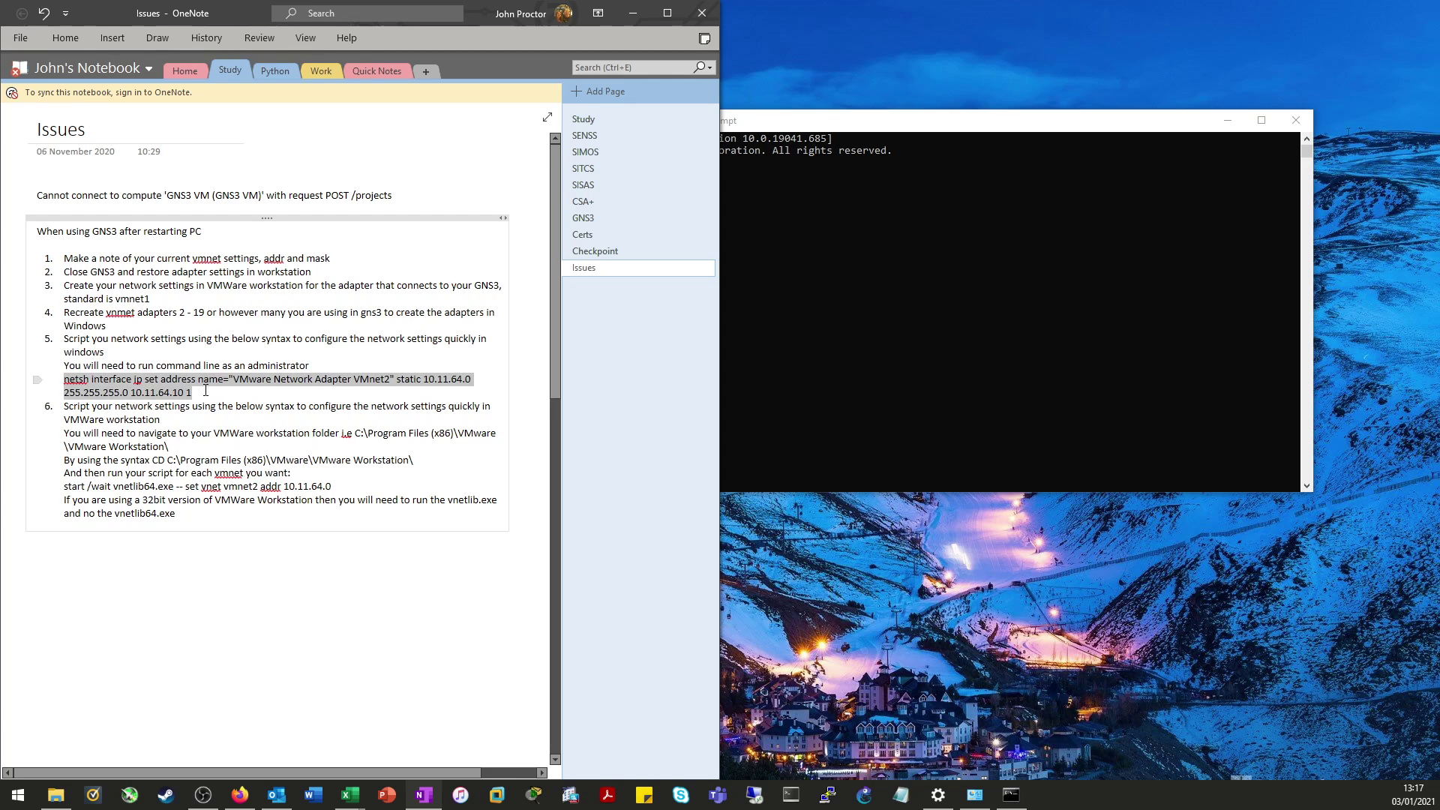
{"action": "left_click_drag", "start_coordinate": [209, 392], "coordinate": [64, 381]}
{"action": "left_click_drag", "start_coordinate": [199, 391], "coordinate": [64, 381]}
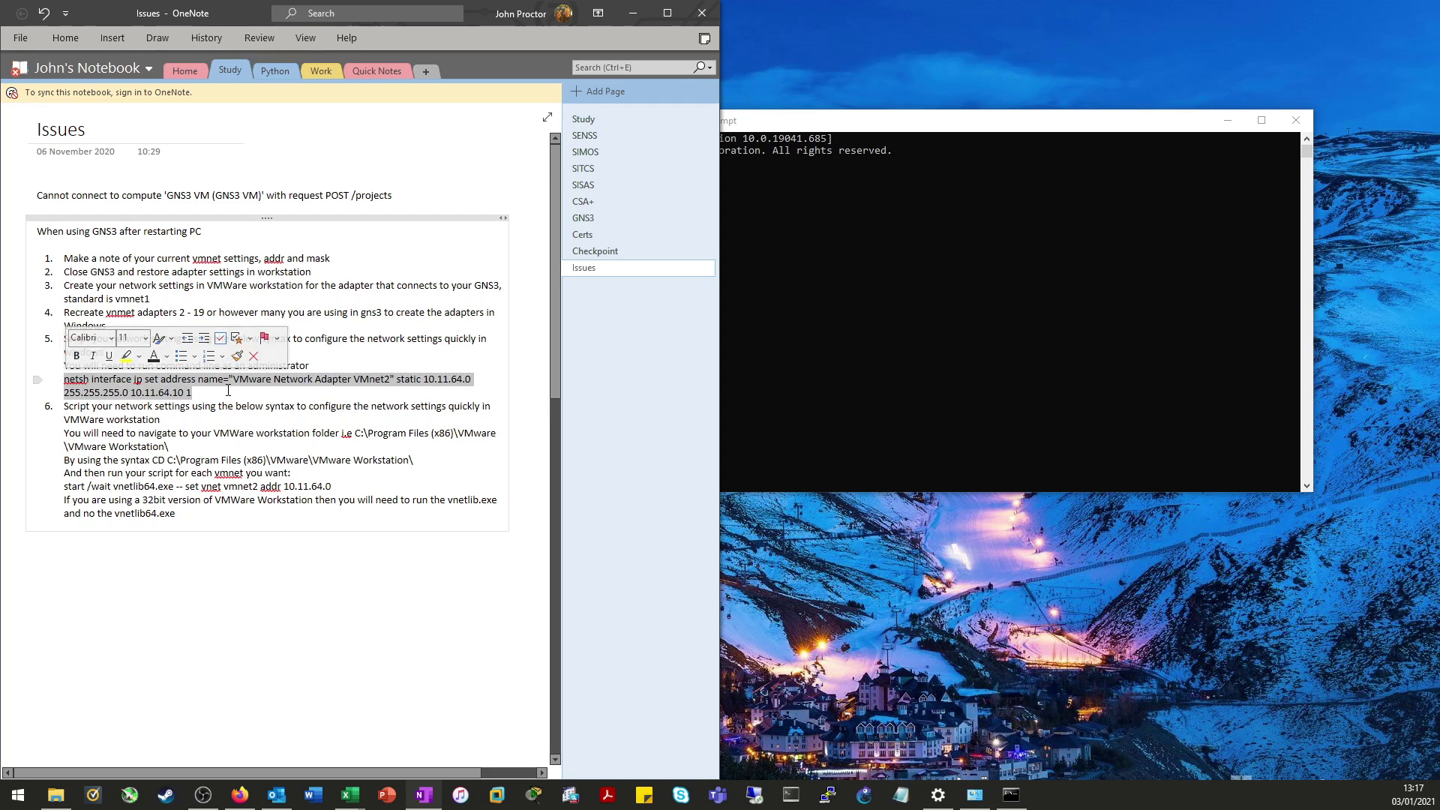
{"action": "left_click", "coordinate": [201, 391]}
{"action": "left_click_drag", "start_coordinate": [201, 391], "coordinate": [63, 382]}
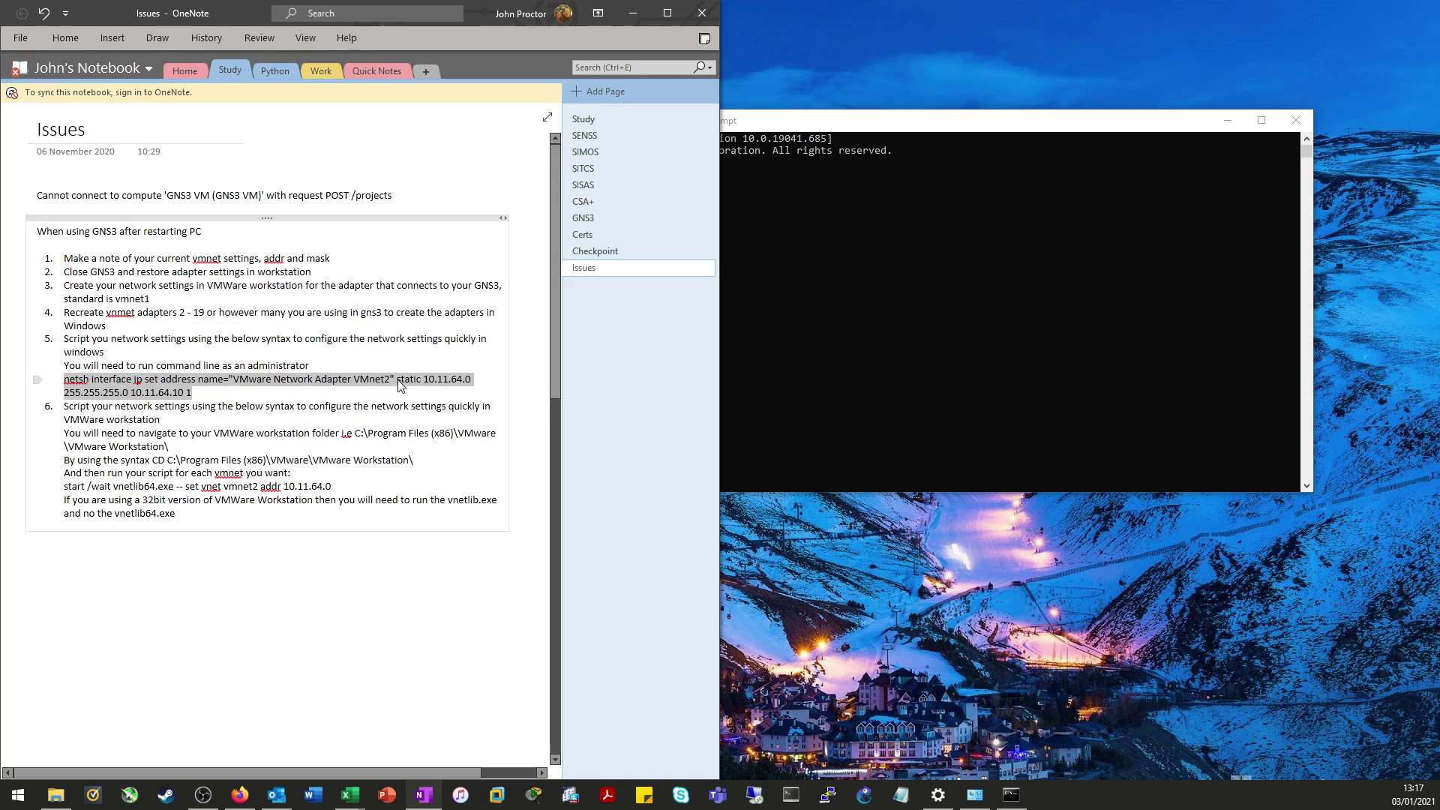
Step: Review the adapter name, IP address, subnet mask and gateway in the netsh example, and minimise OneNote
{"action": "left_click", "coordinate": [352, 378]}
{"action": "mouse_move", "coordinate": [353, 379]}
{"action": "left_mouse_down"}
{"action": "mouse_move", "coordinate": [387, 378]}
{"action": "mouse_move", "coordinate": [352, 381]}
{"action": "left_mouse_up"}
{"action": "key", "text": "shift+Home"}
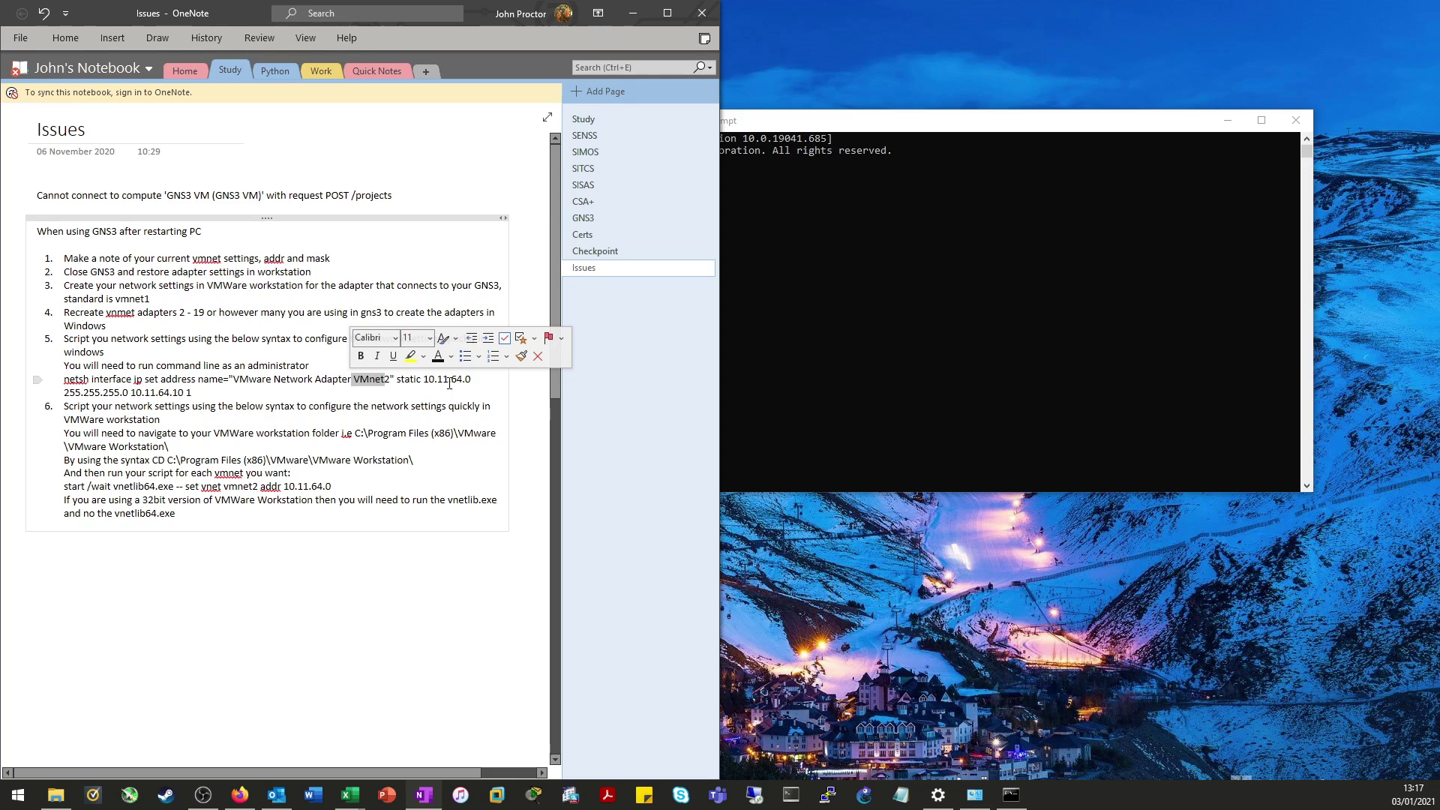
{"action": "left_click_drag", "start_coordinate": [472, 382], "coordinate": [423, 381]}
{"action": "left_click_drag", "start_coordinate": [193, 395], "coordinate": [80, 396]}
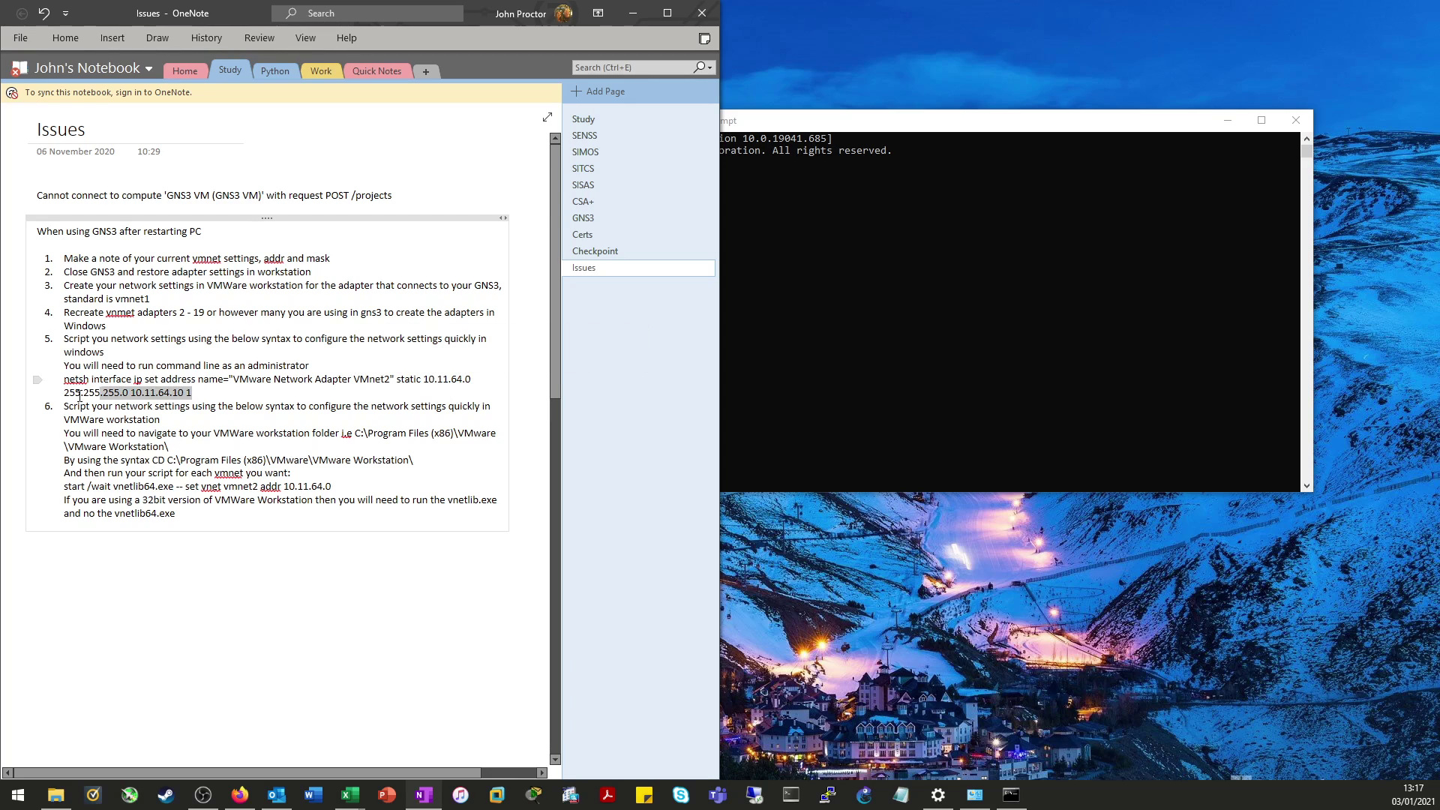
{"action": "left_click", "coordinate": [633, 13]}
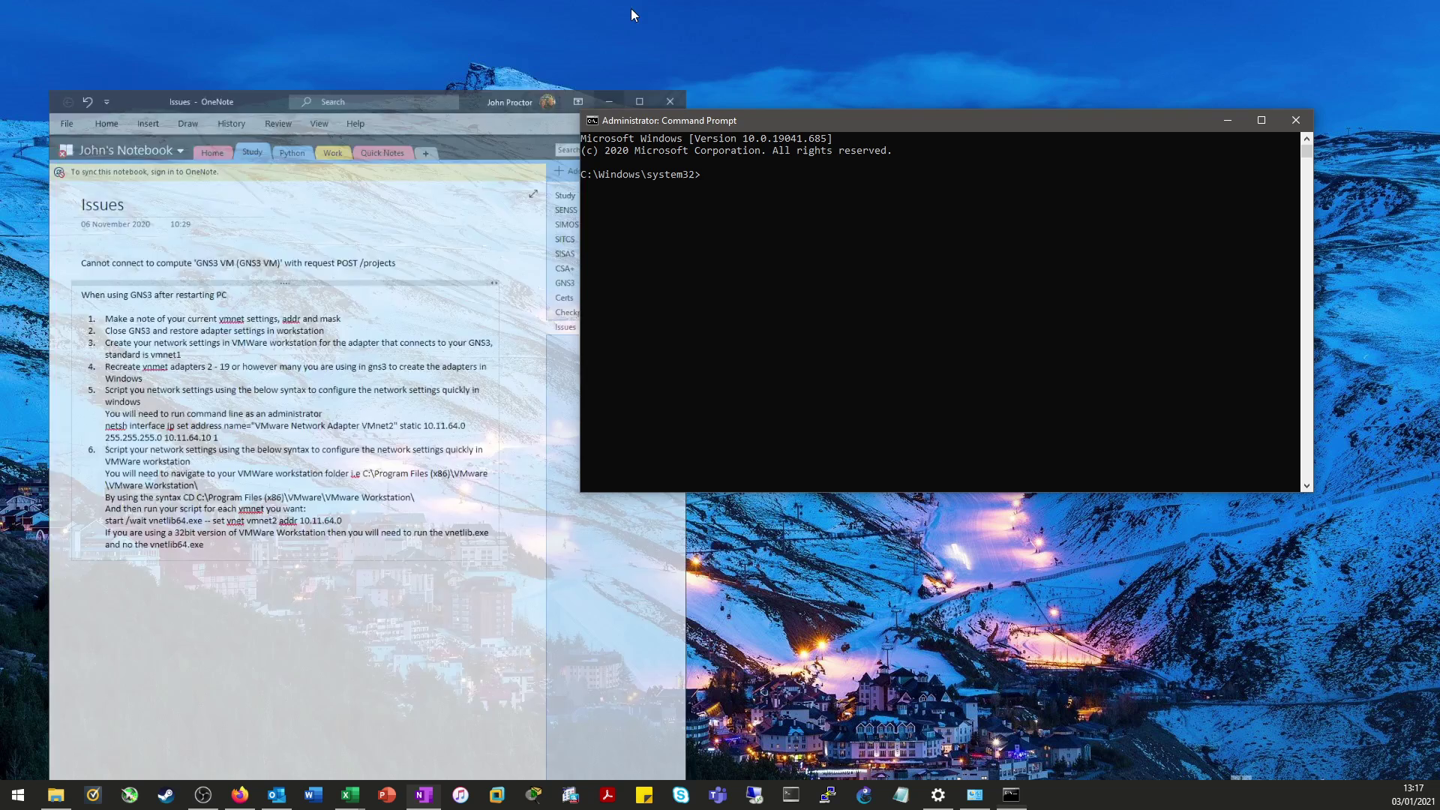
Step: Open script for network settings.txt in Notepad and copy all netsh lines from VMnet2 to VMnet19
{"action": "left_click", "coordinate": [903, 798]}
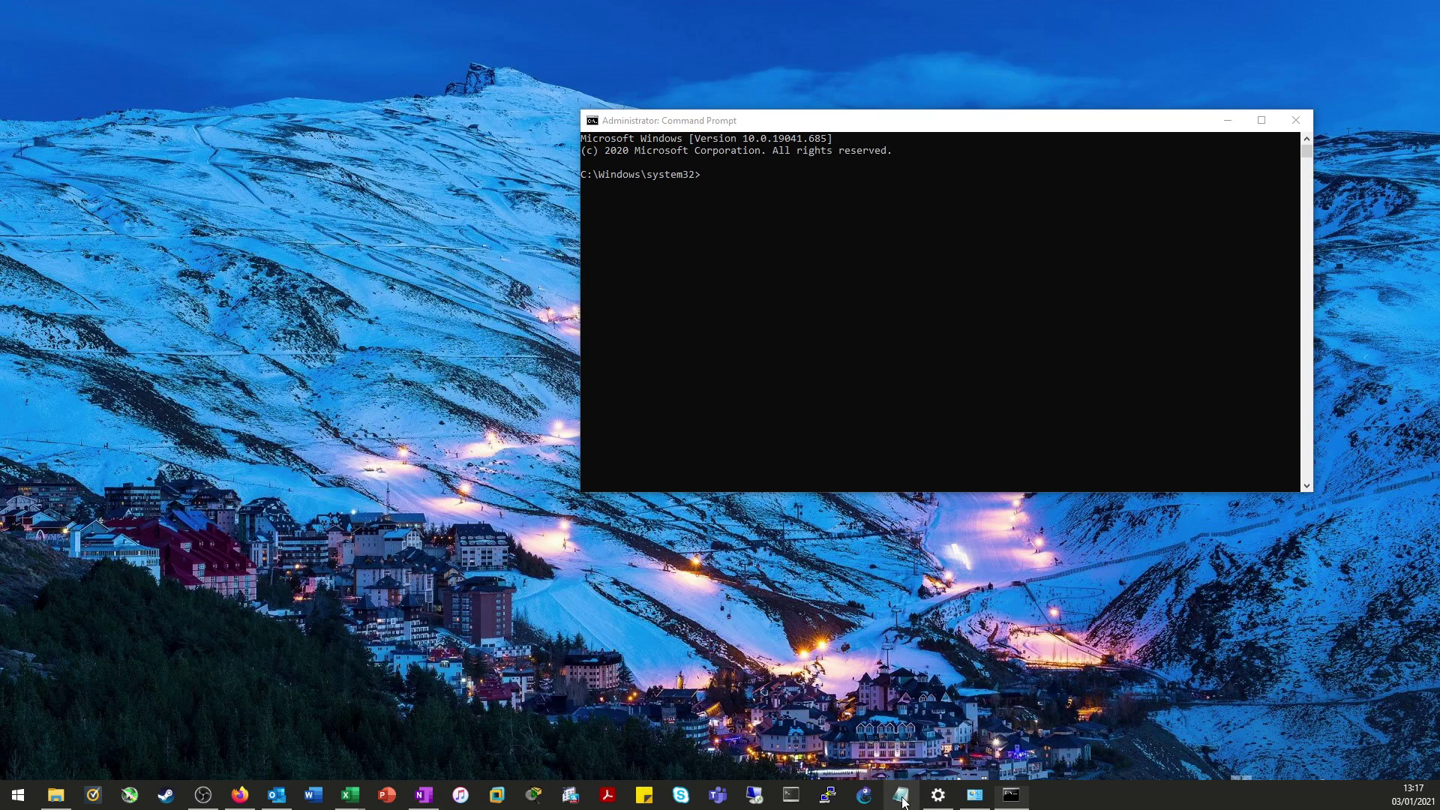
{"action": "right_click", "coordinate": [904, 802]}
{"action": "left_click", "coordinate": [925, 416]}
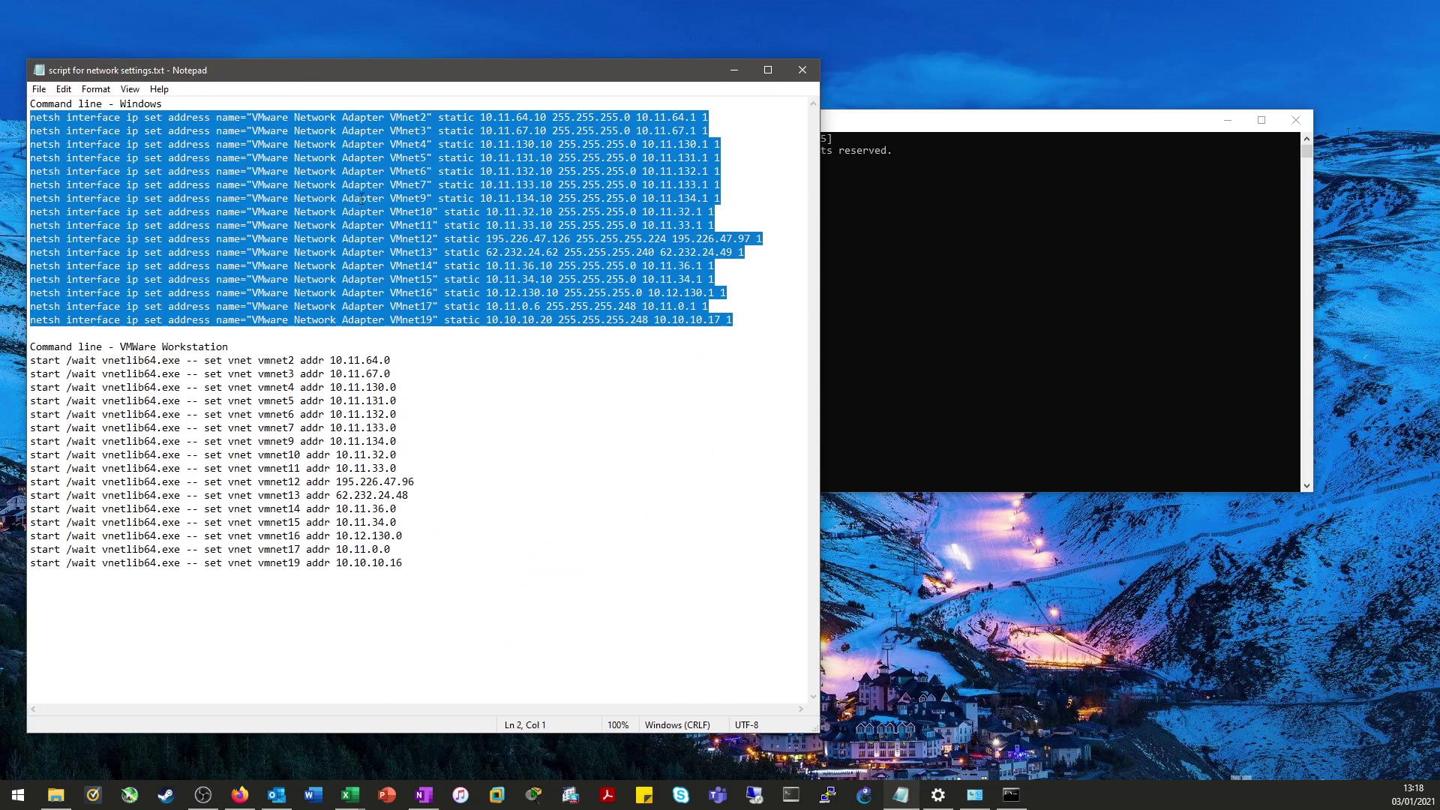
{"action": "left_click_drag", "start_coordinate": [743, 321], "coordinate": [28, 118]}
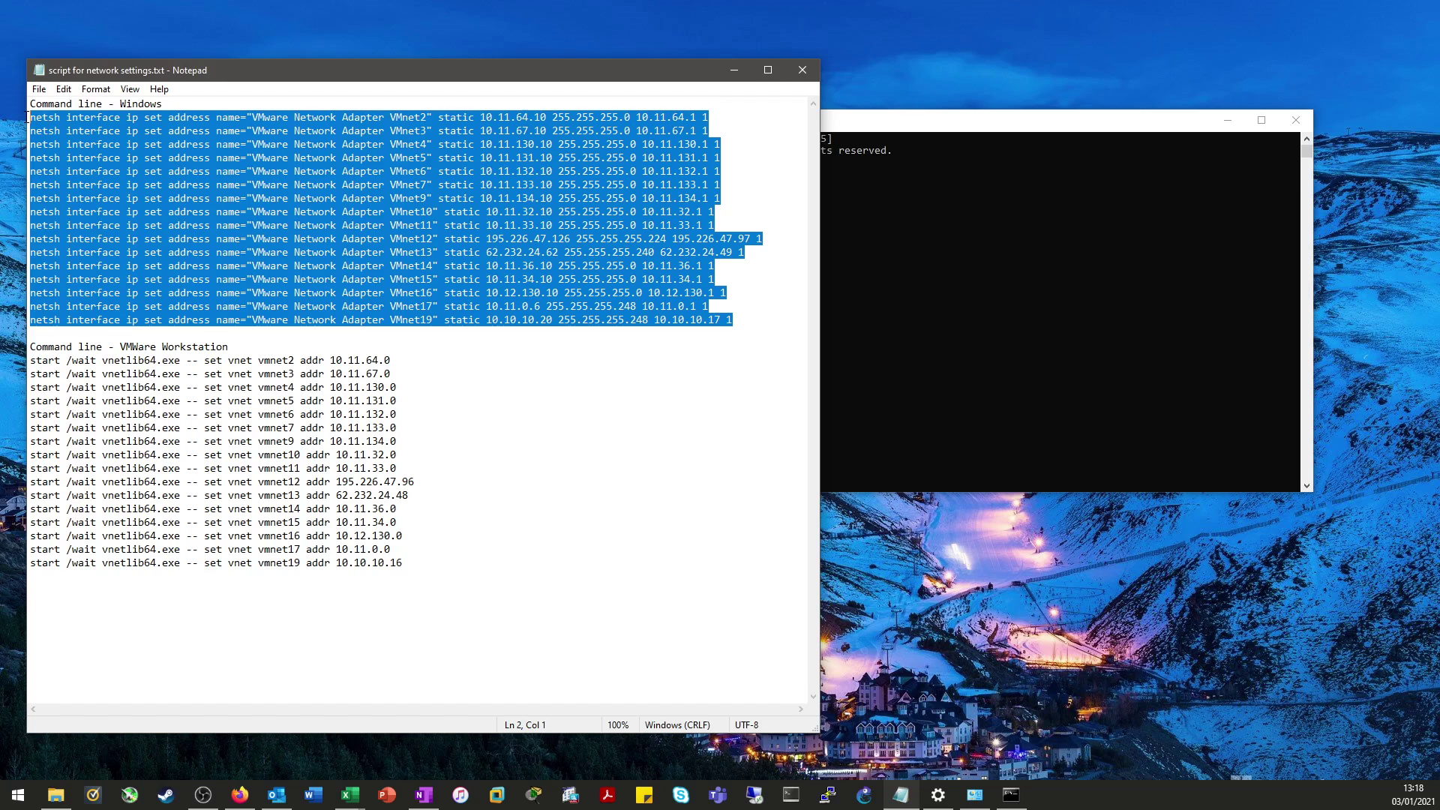
{"action": "right_click", "coordinate": [221, 153]}
{"action": "left_click", "coordinate": [283, 199]}
Step: Copy the netsh lines again and run them in the administrator Command Prompt to assign static addresses to the VMnet adapters
{"action": "left_click", "coordinate": [930, 216]}
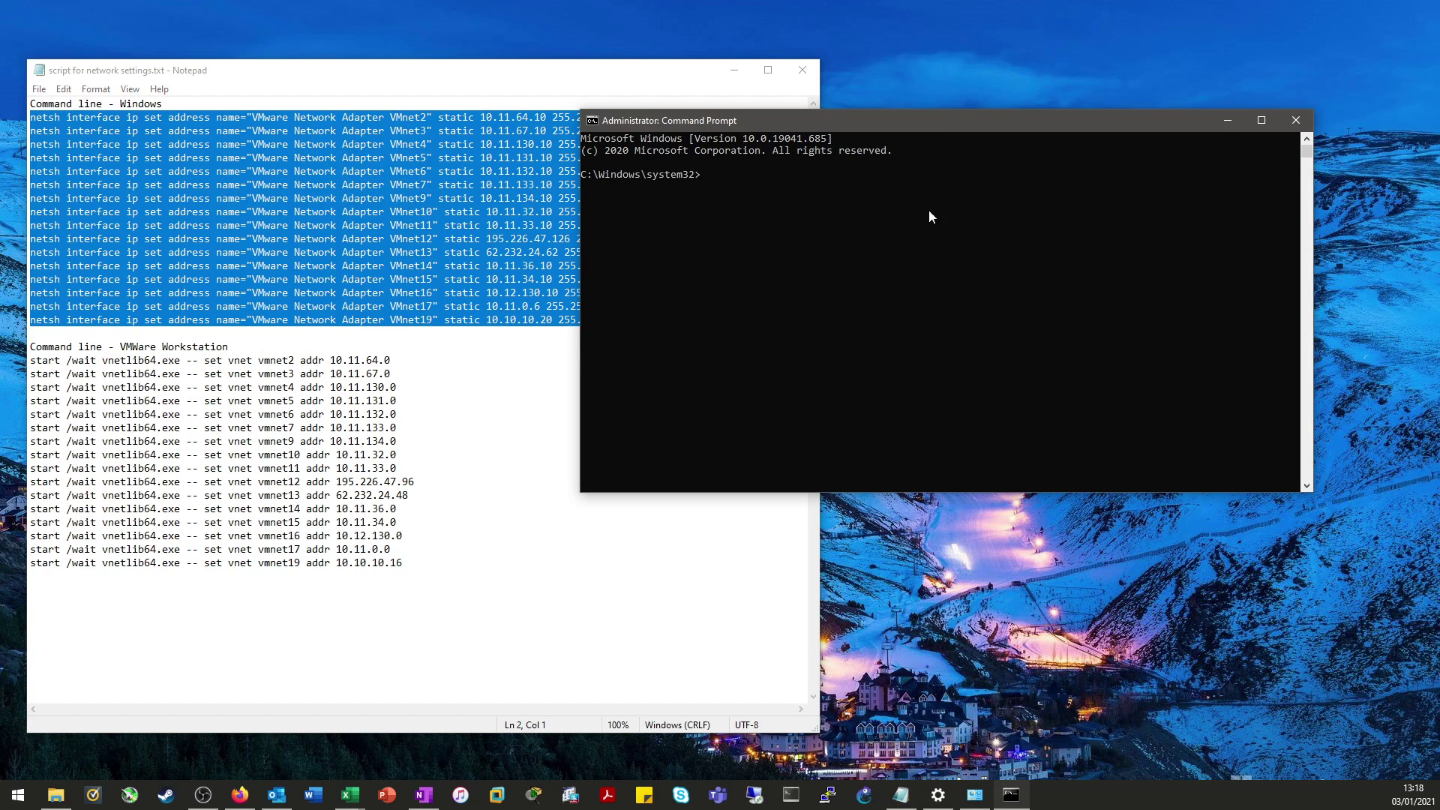
{"action": "left_click", "coordinate": [841, 233]}
{"action": "right_click", "coordinate": [364, 162]}
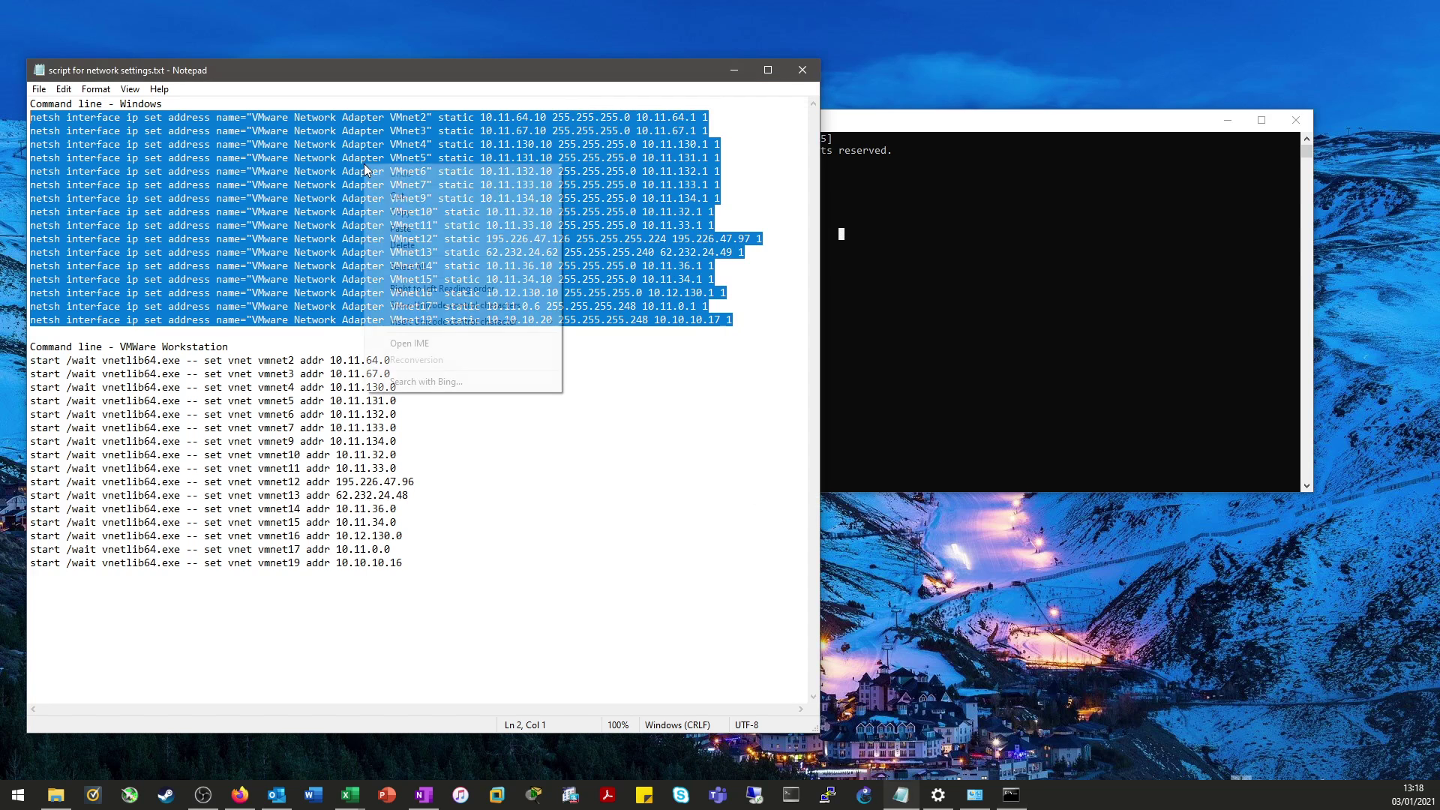
{"action": "left_click", "coordinate": [466, 213]}
{"action": "left_click", "coordinate": [975, 214]}
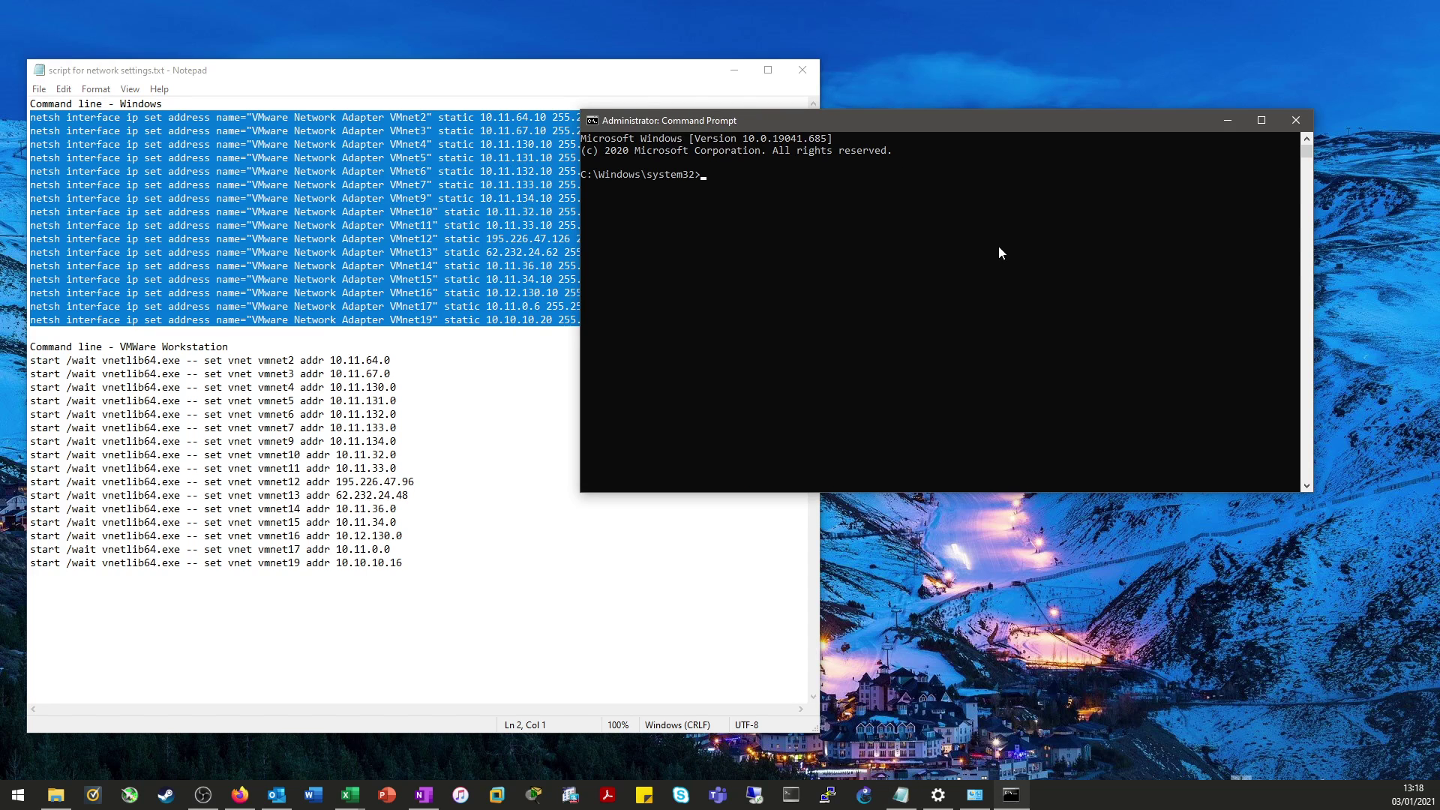
{"action": "right_click", "coordinate": [467, 222]}
{"action": "left_click", "coordinate": [568, 269]}
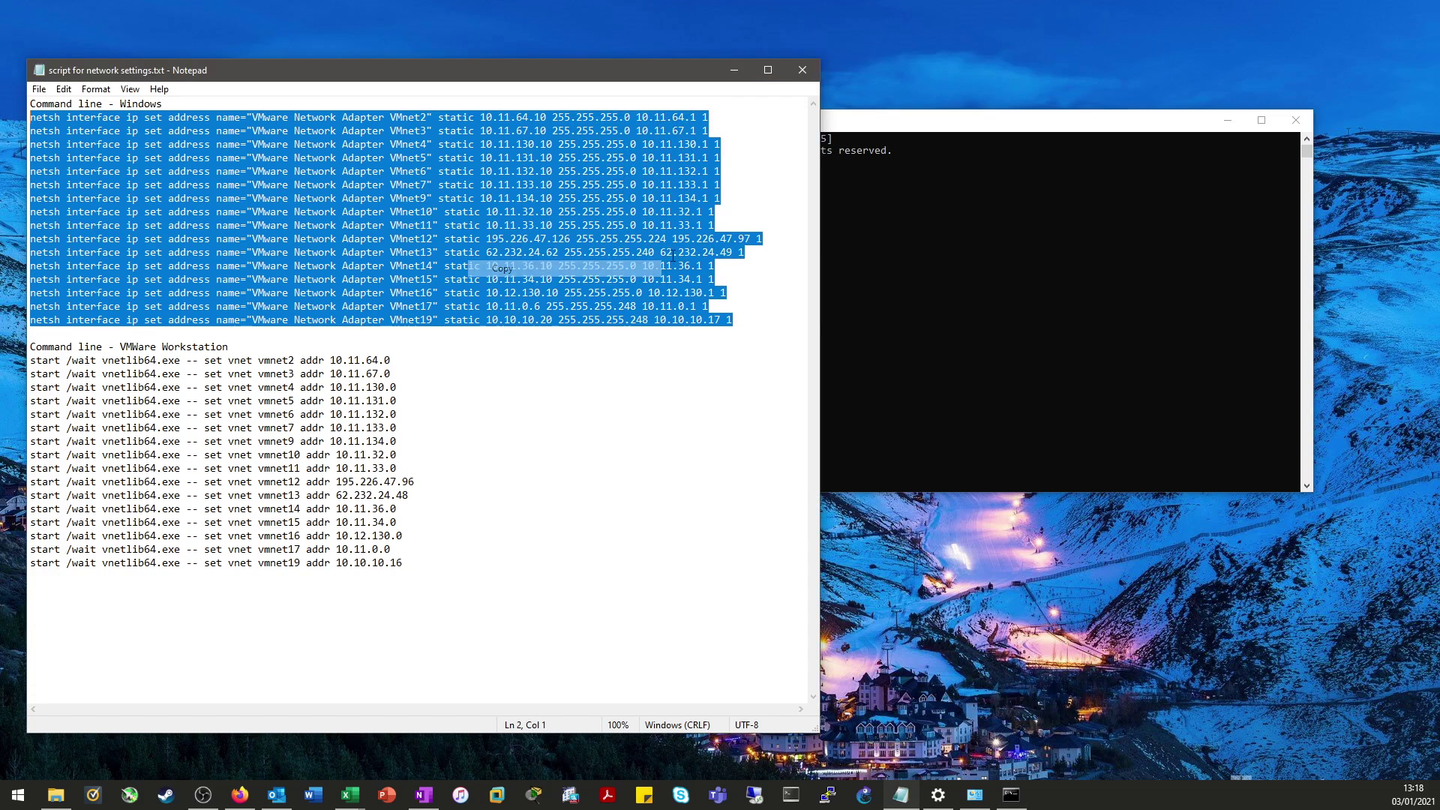
{"action": "left_click", "coordinate": [1014, 219]}
{"action": "right_click", "coordinate": [1014, 219]}
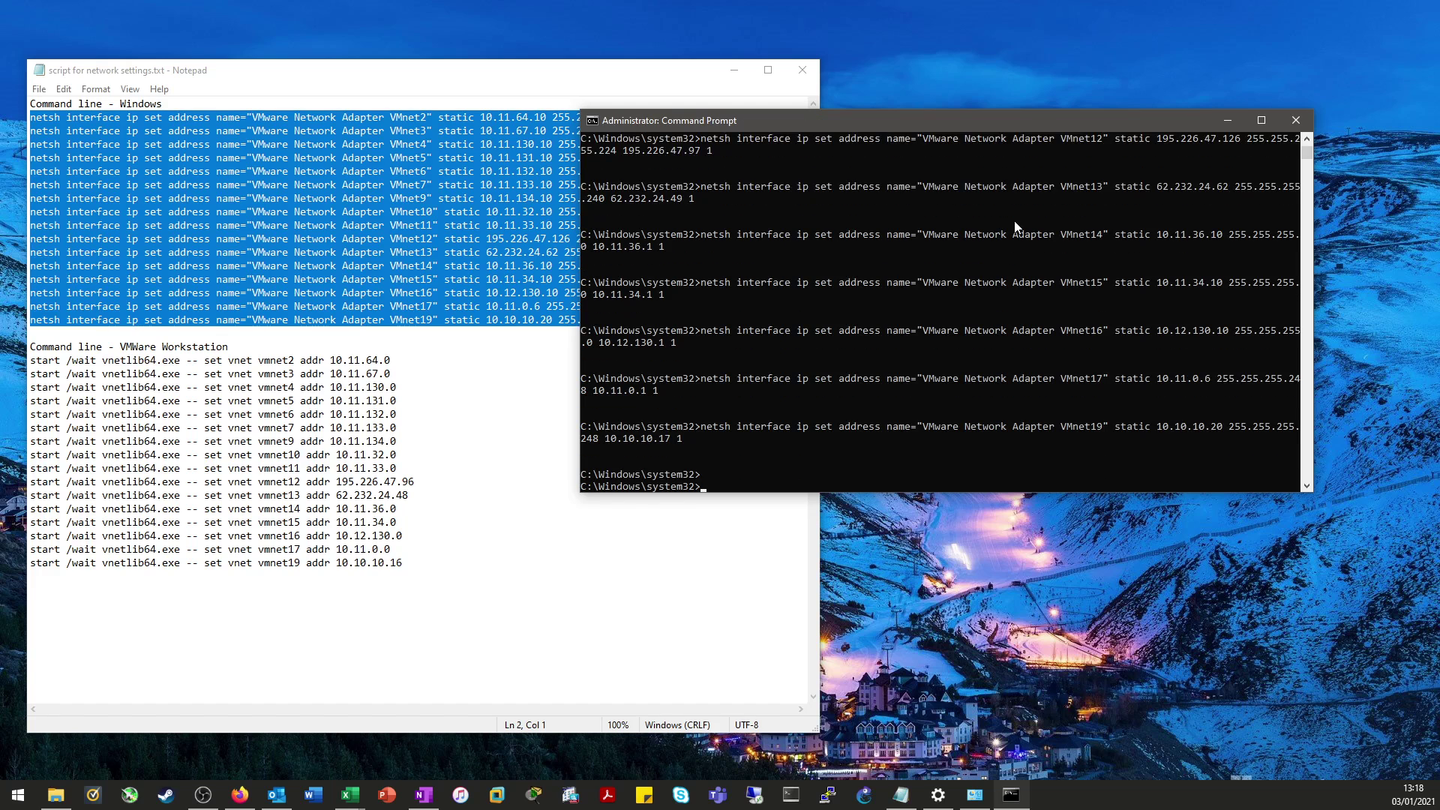
Step: Open the connection details of VMware Network Adapter VMnet16 to check its IPv4 address, mask and gateway
{"action": "left_click", "coordinate": [938, 795]}
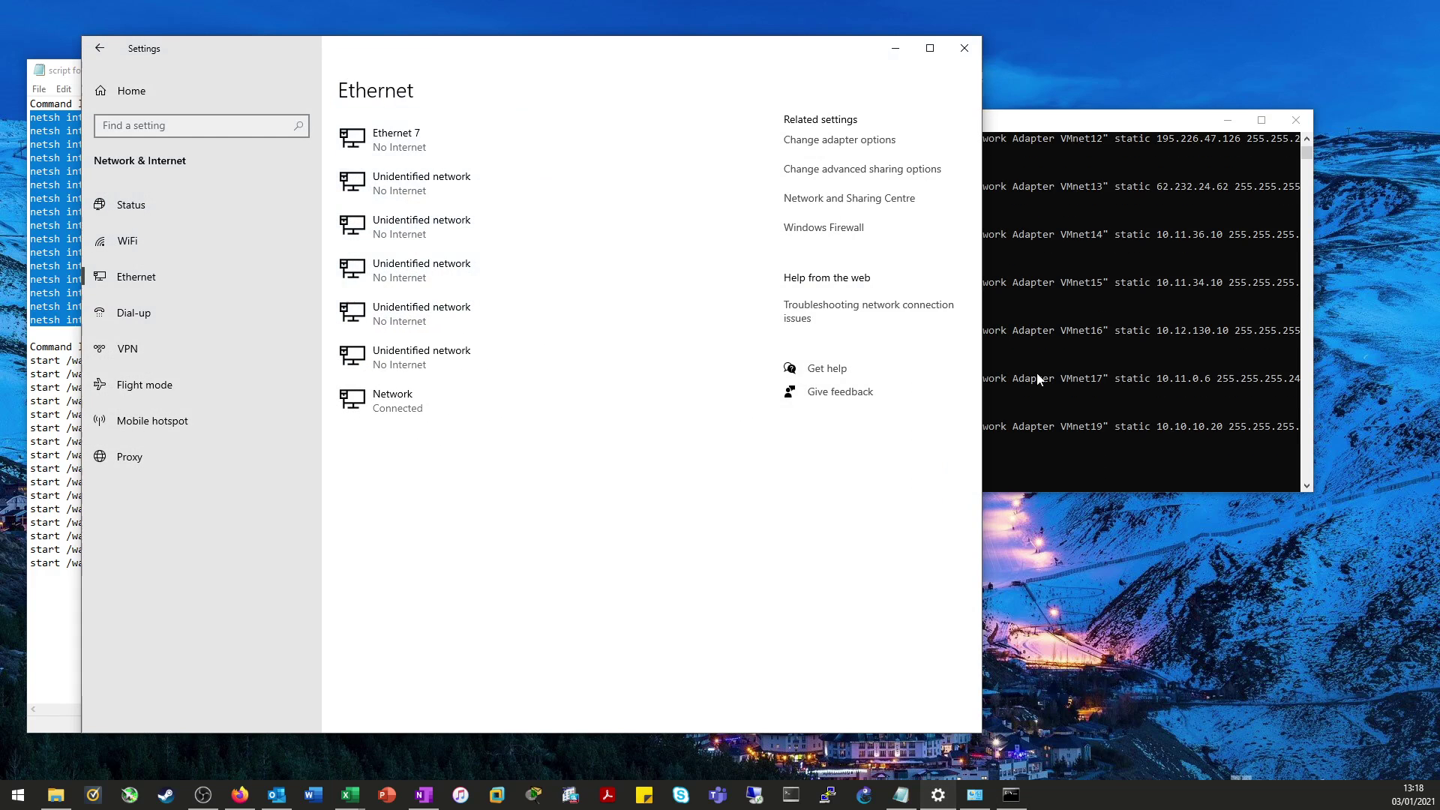
{"action": "left_click", "coordinate": [869, 145]}
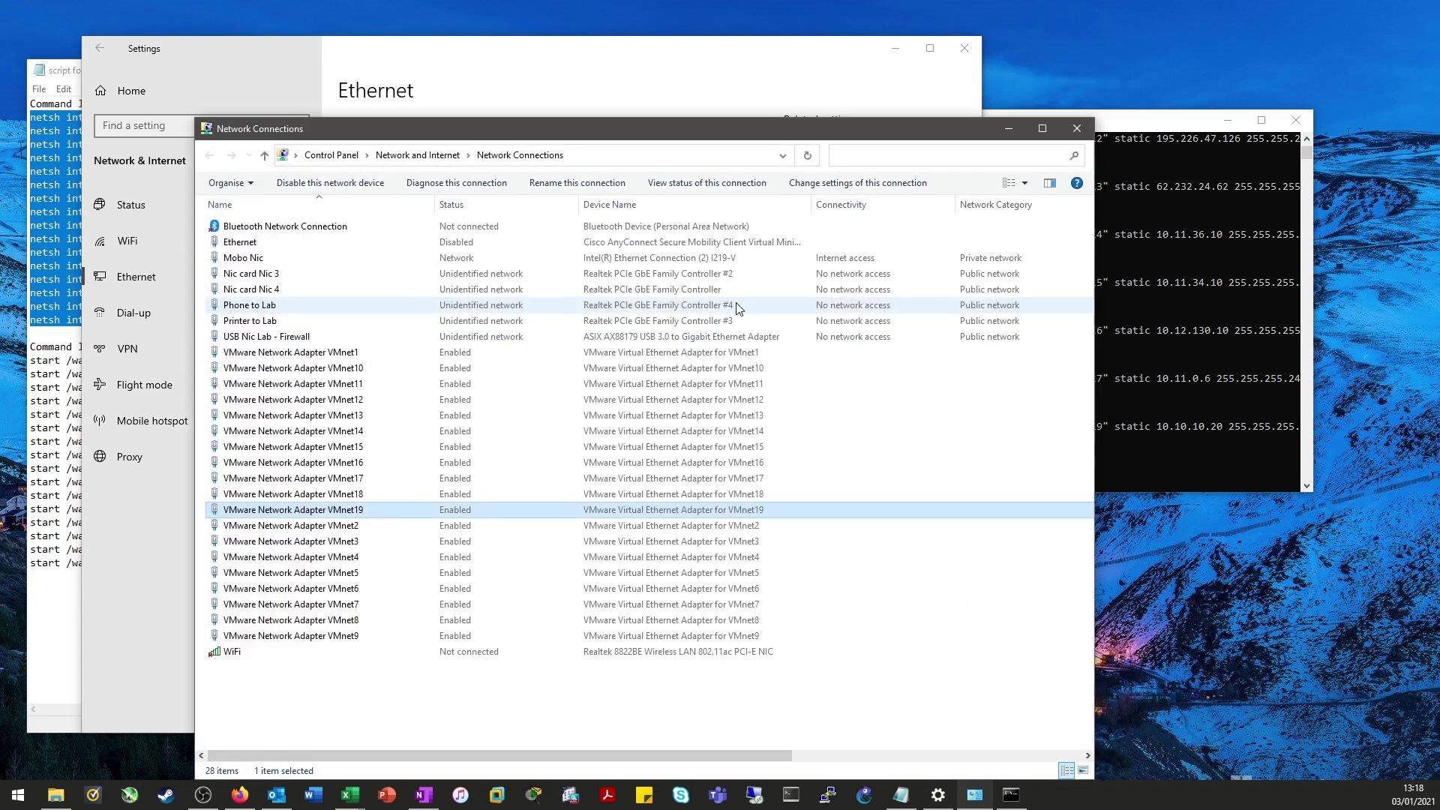
{"action": "double_click", "coordinate": [374, 467]}
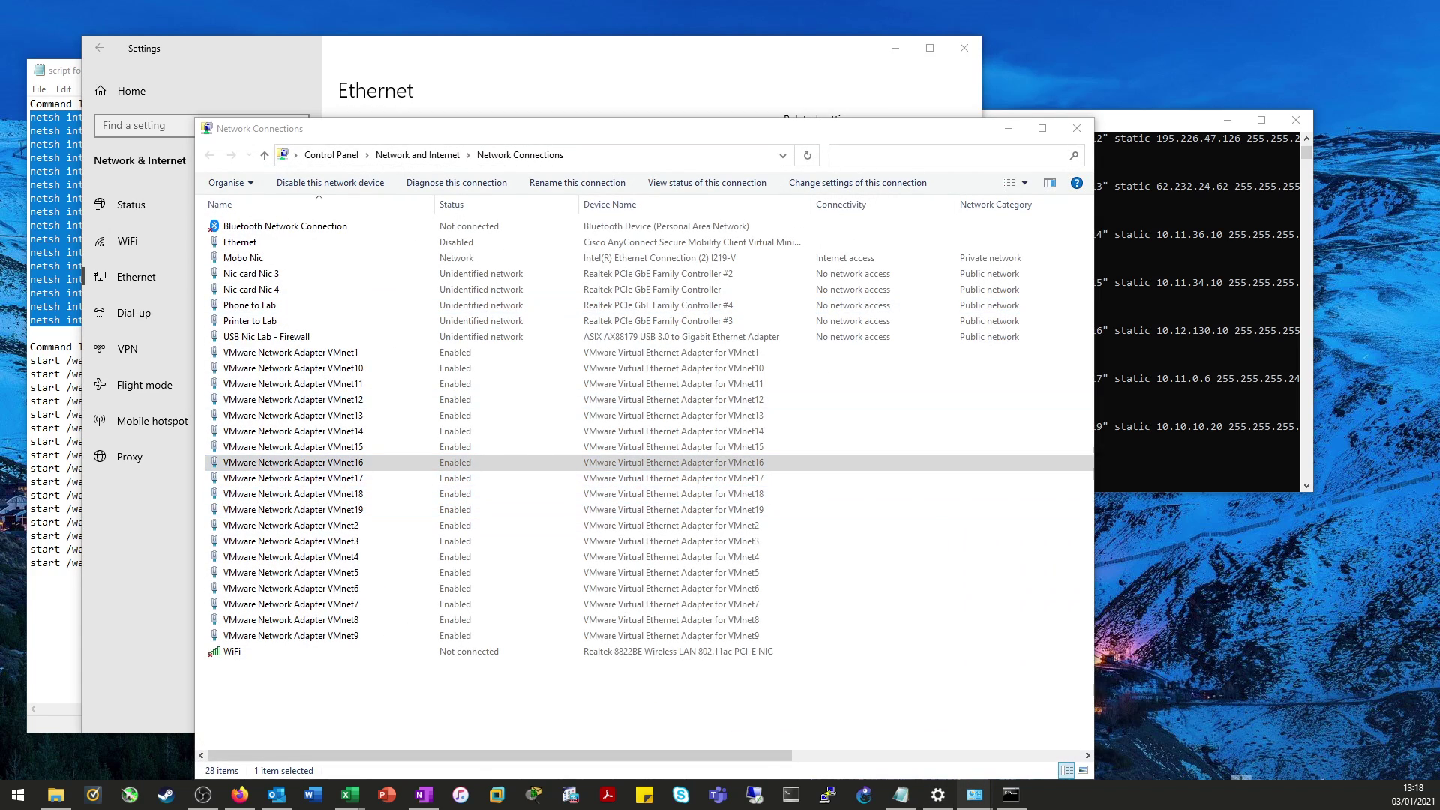
{"action": "left_click_drag", "start_coordinate": [668, 809], "coordinate": [997, 157]}
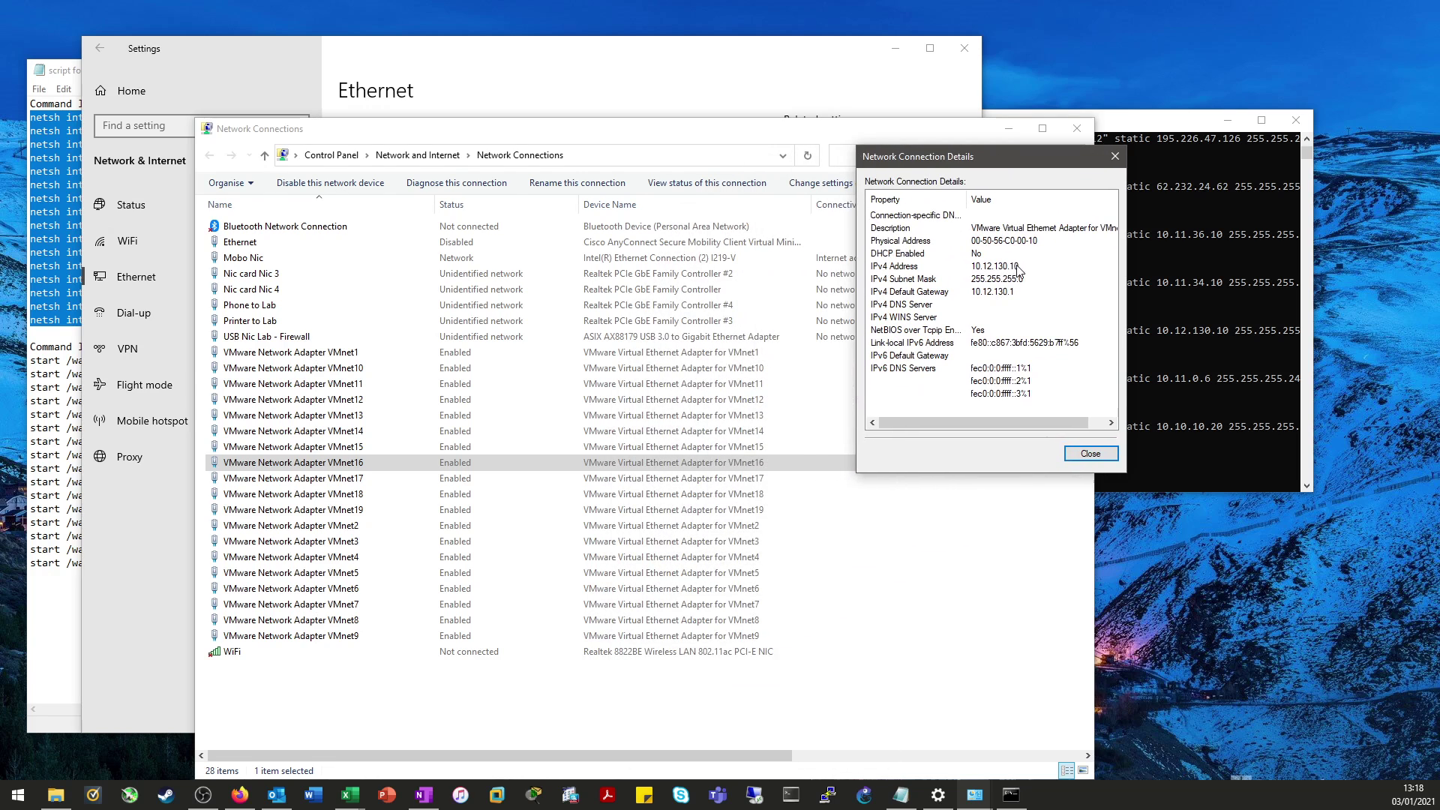
Step: Compare the VMnet16 netsh line in the Notepad script with the adapter's connection details, and close the details
{"action": "left_click", "coordinate": [56, 70]}
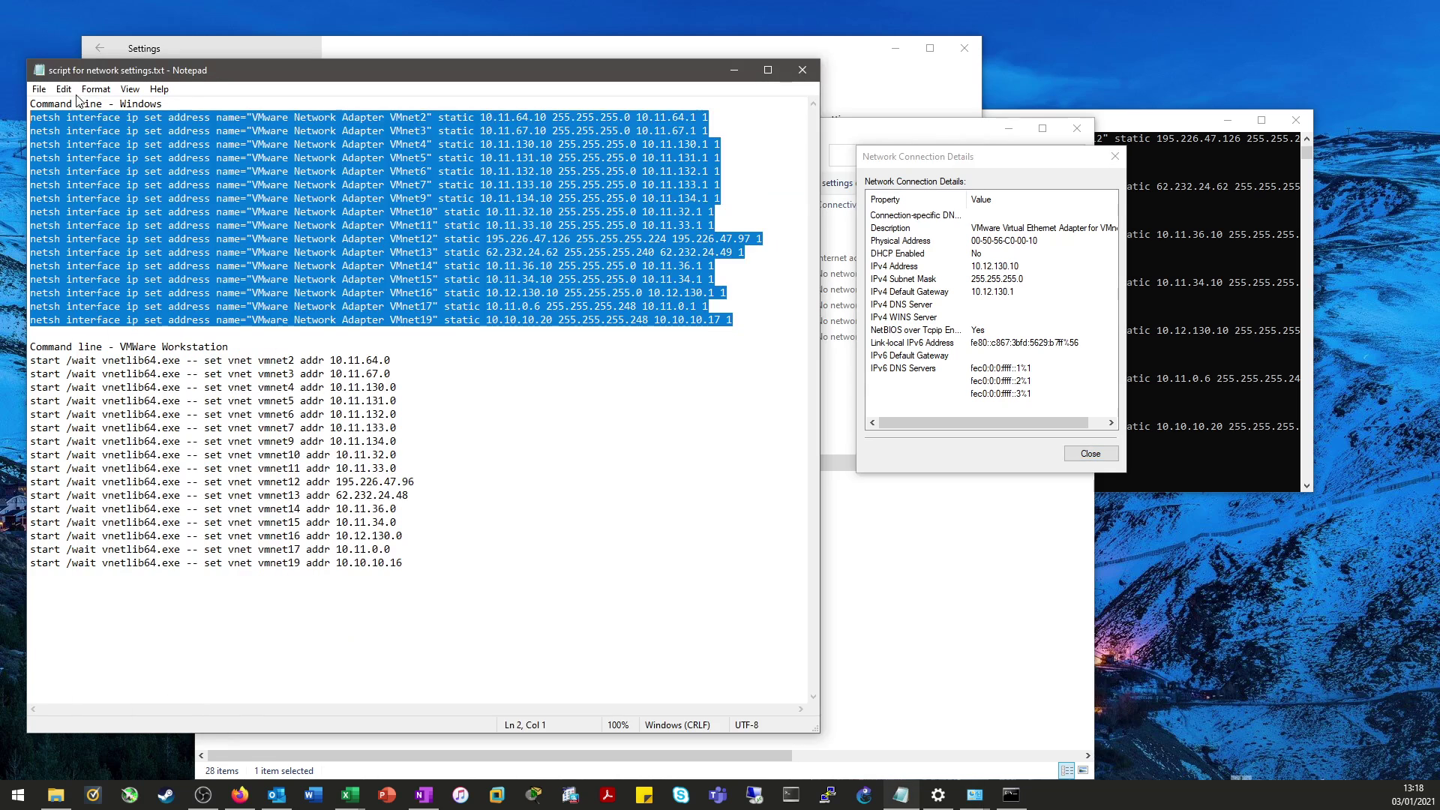
{"action": "left_click", "coordinate": [148, 253]}
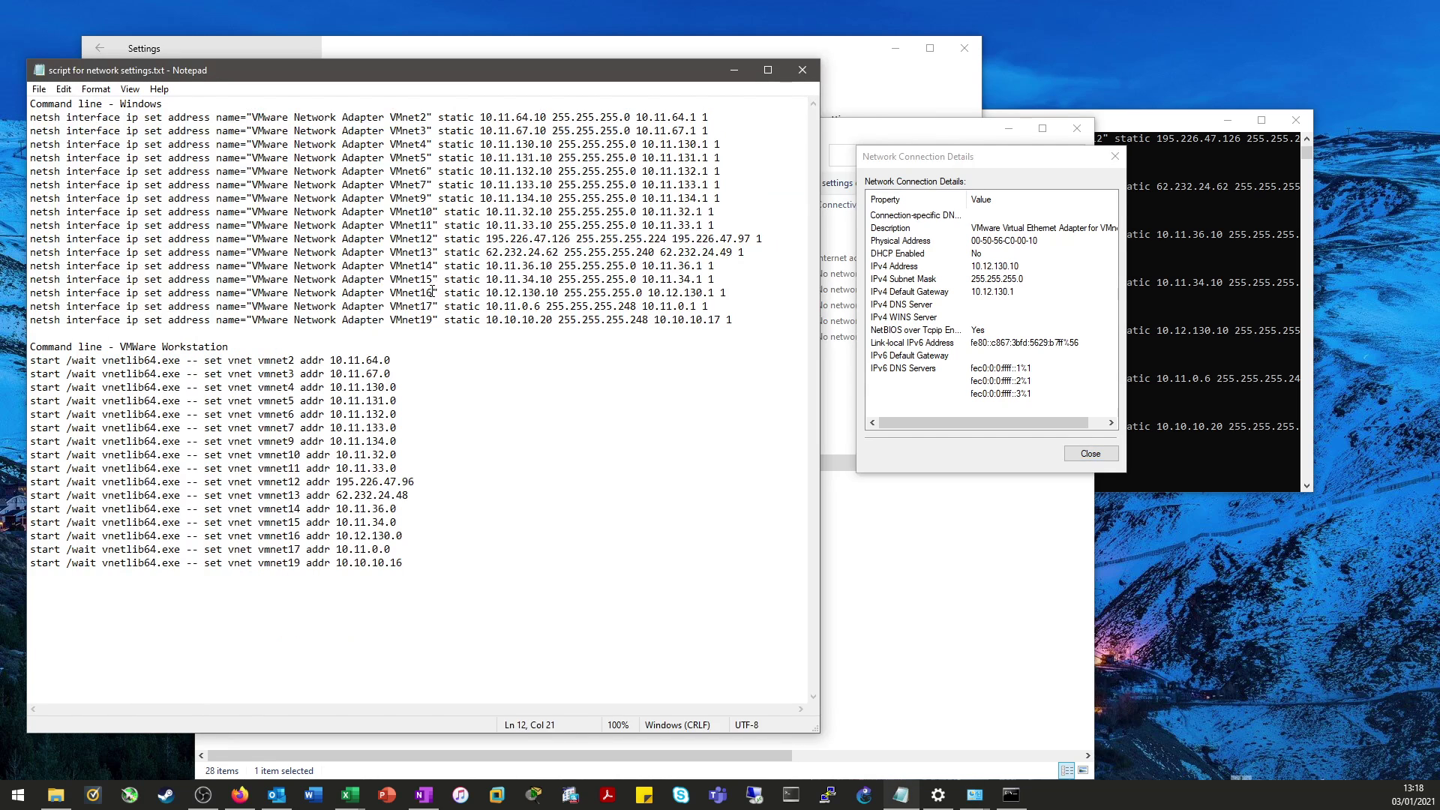
{"action": "left_click_drag", "start_coordinate": [433, 291], "coordinate": [764, 297]}
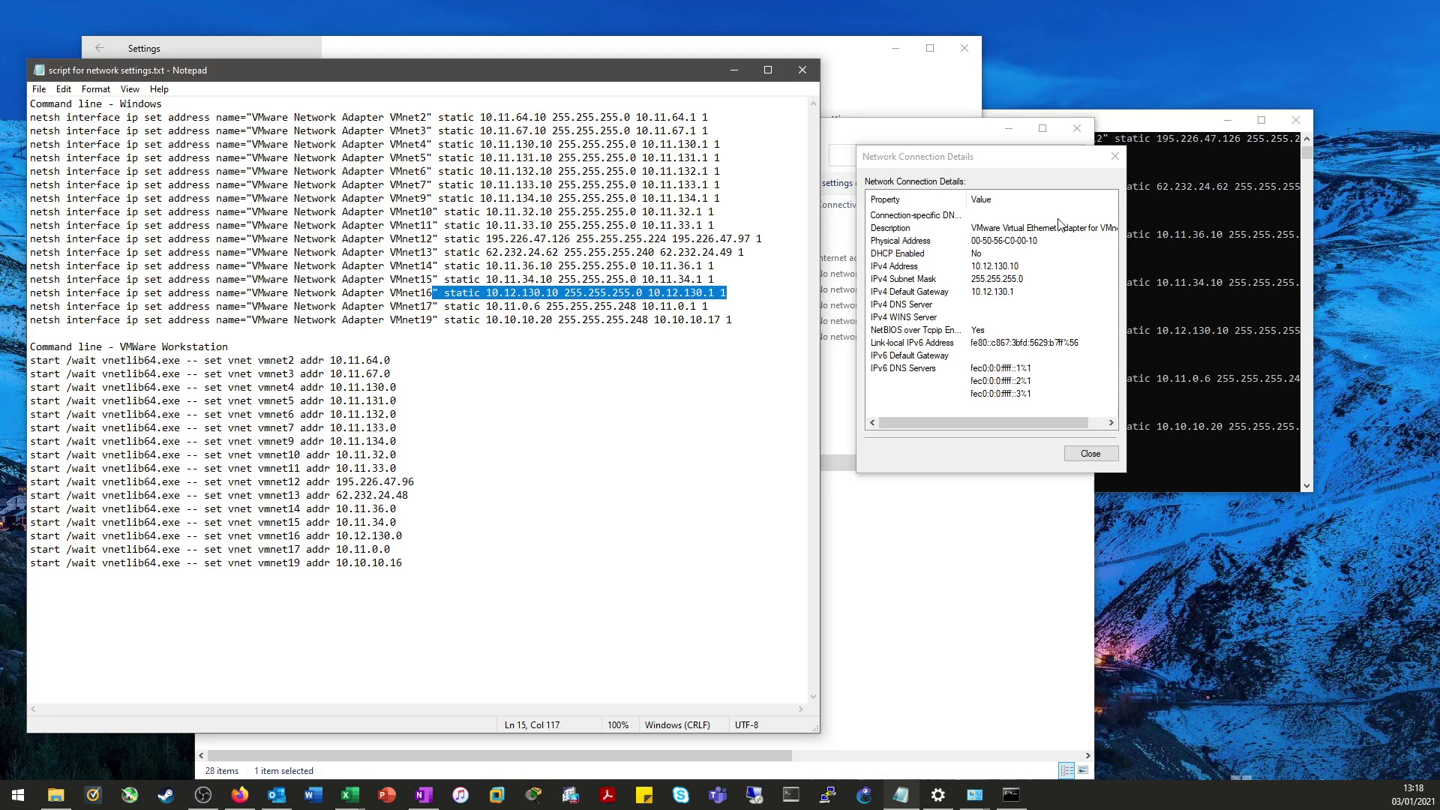
{"action": "left_click", "coordinate": [1091, 453]}
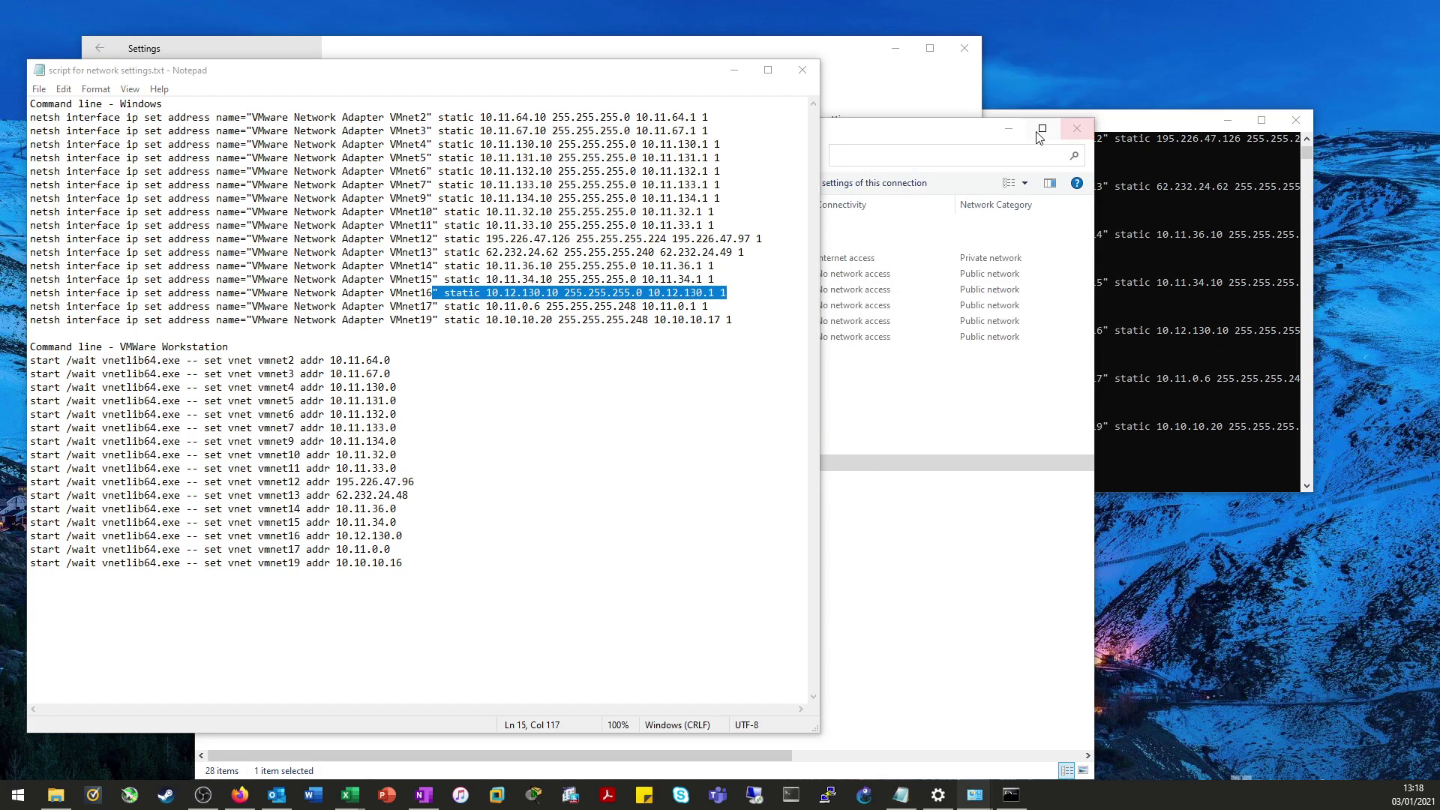
Step: Minimise the Notepad script, Network Connections and Settings windows, leaving the administrator Command Prompt in front
{"action": "left_click", "coordinate": [746, 75]}
{"action": "left_click", "coordinate": [746, 75]}
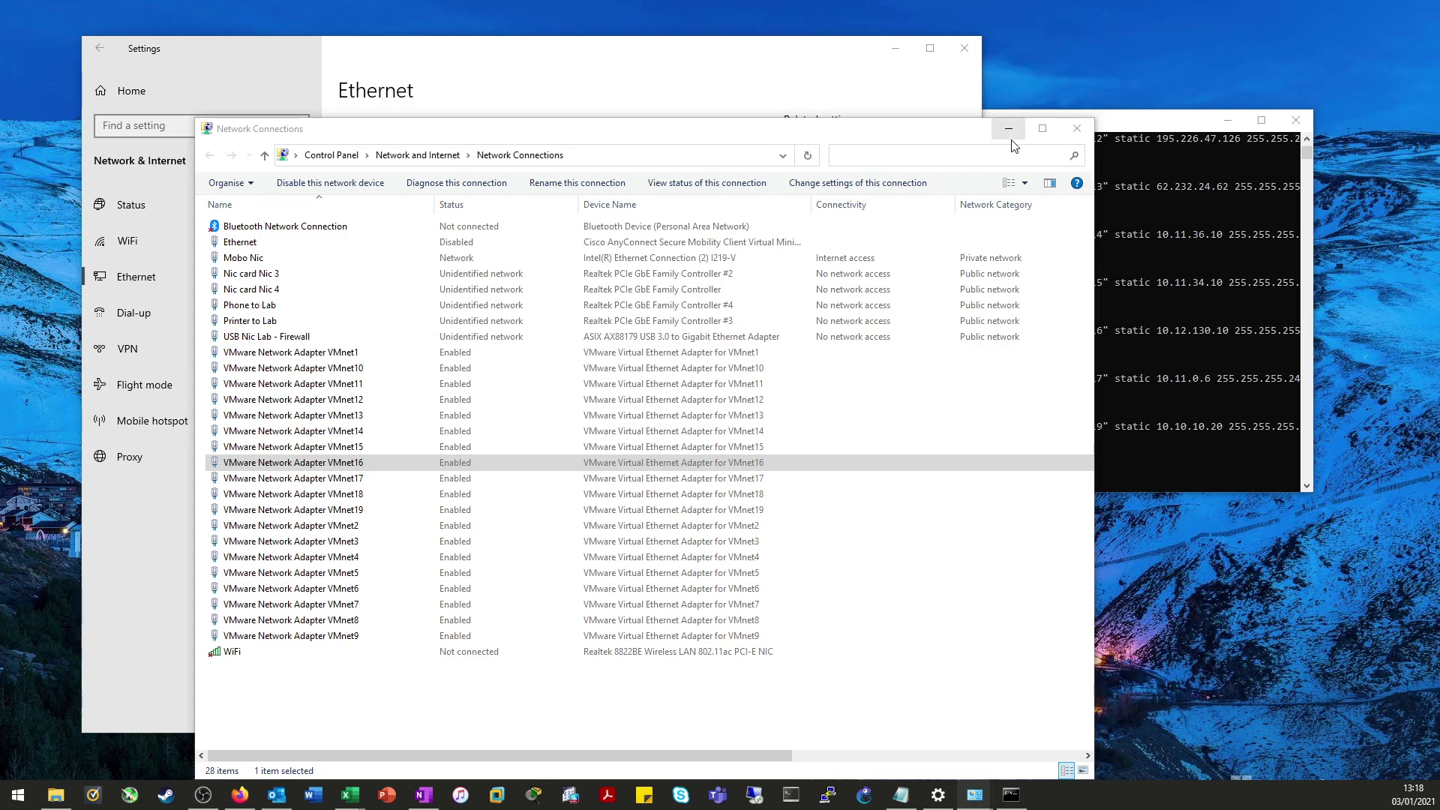
{"action": "left_click", "coordinate": [1009, 128]}
{"action": "left_click", "coordinate": [895, 48]}
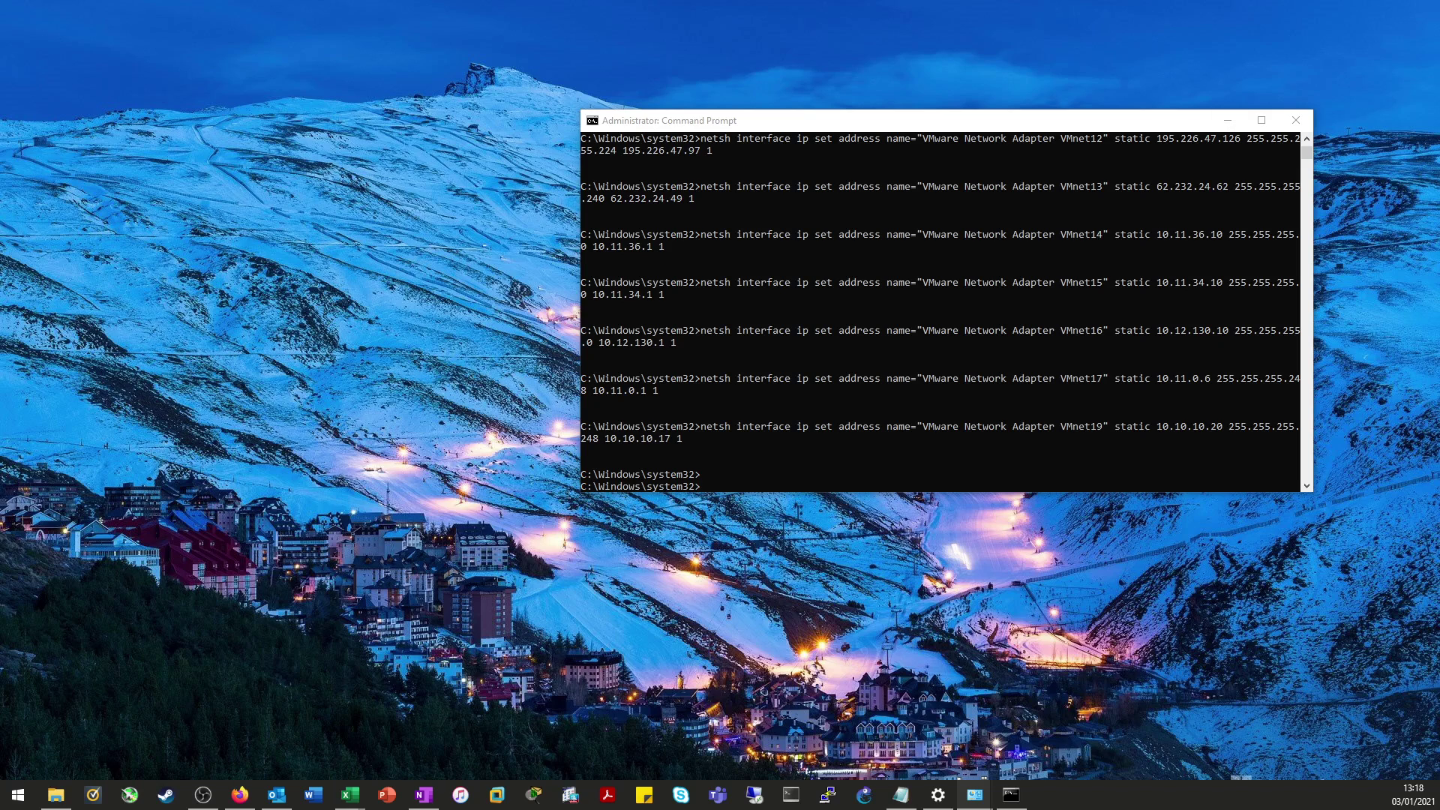
{"action": "key", "text": "alt+Tab"}
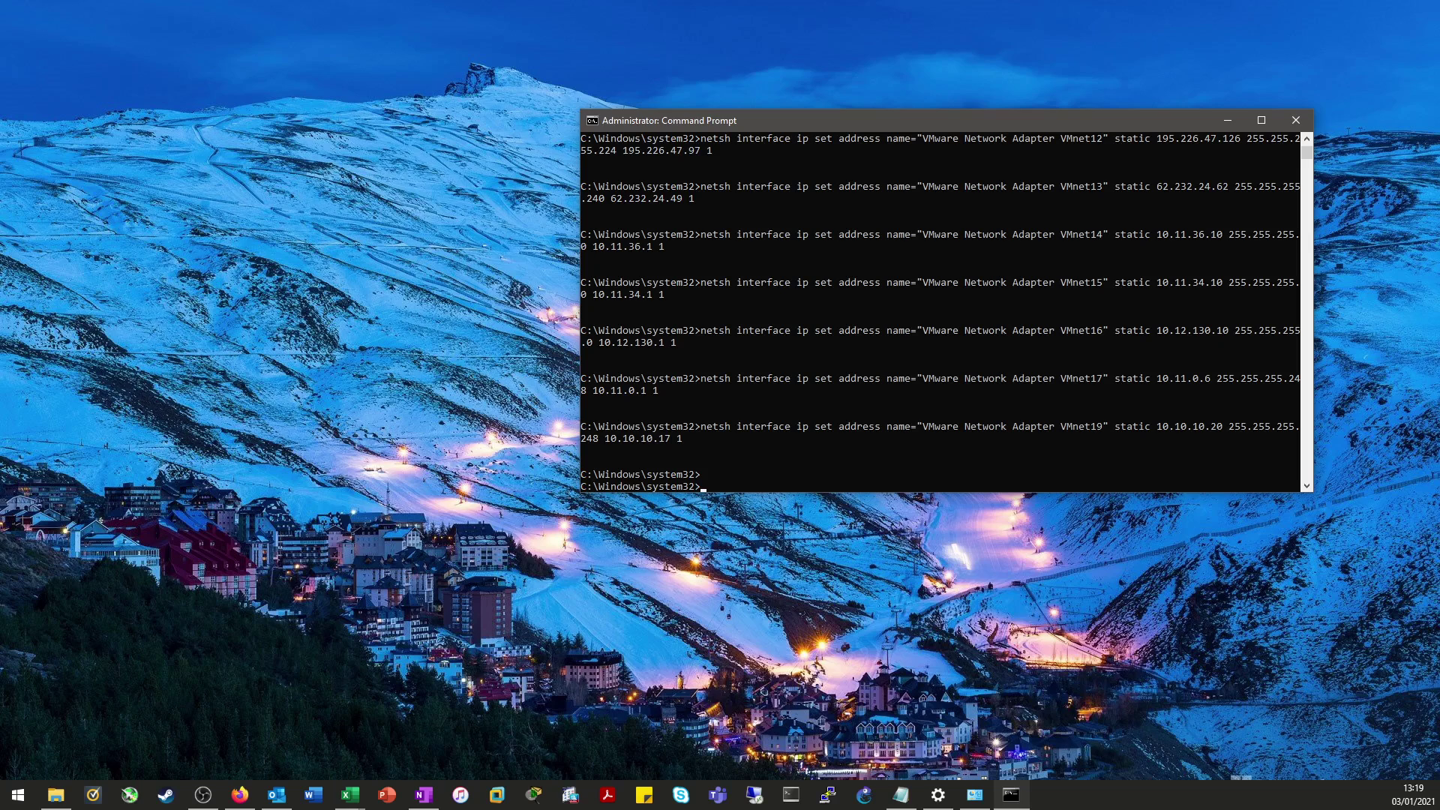
Step: Copy the VMware Workstation folder path from the OneNote instructions and change the Command Prompt directory to C:\Program Files (x86)\VMware\VMware Workstation\
{"action": "left_click", "coordinate": [424, 795]}
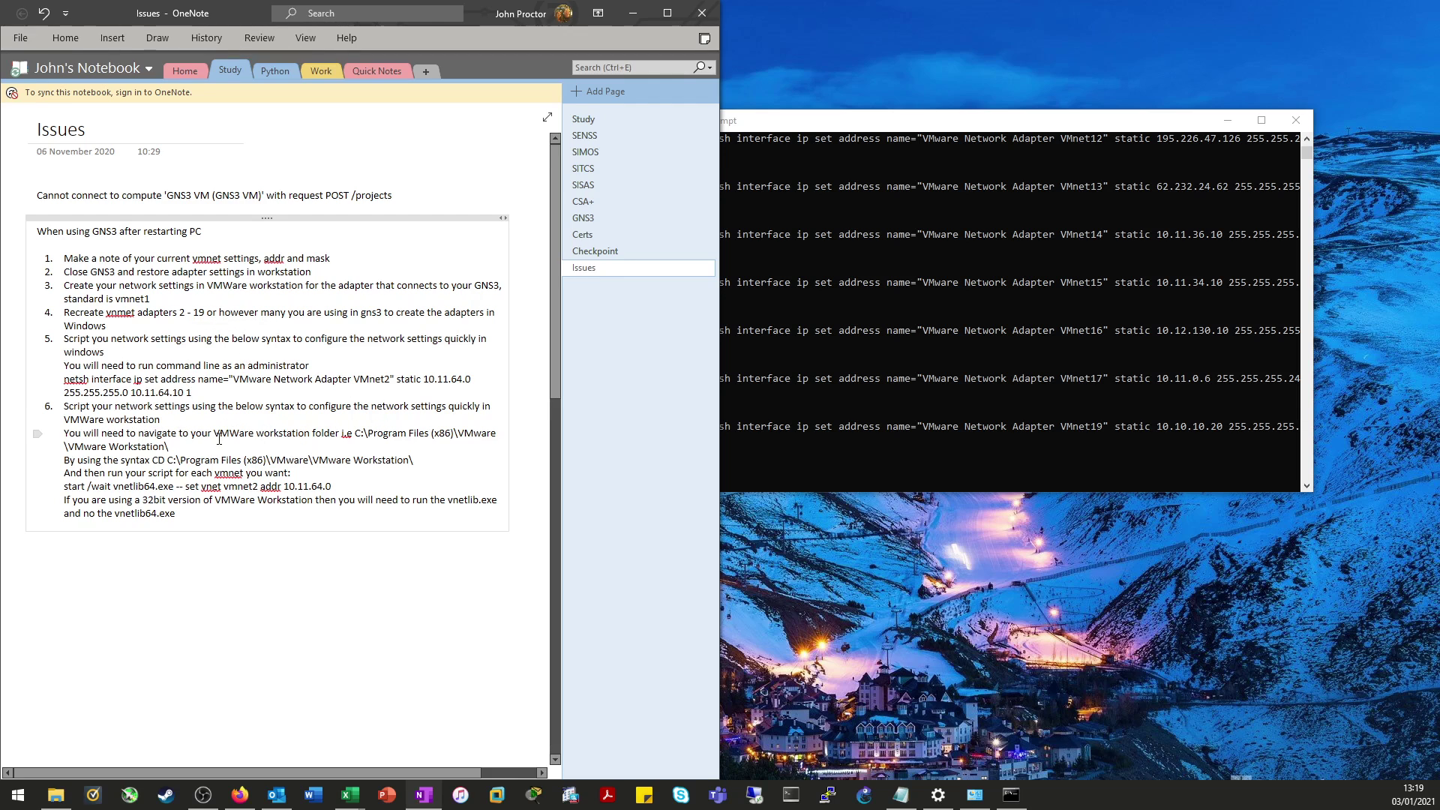
{"action": "left_click_drag", "start_coordinate": [183, 446], "coordinate": [67, 442]}
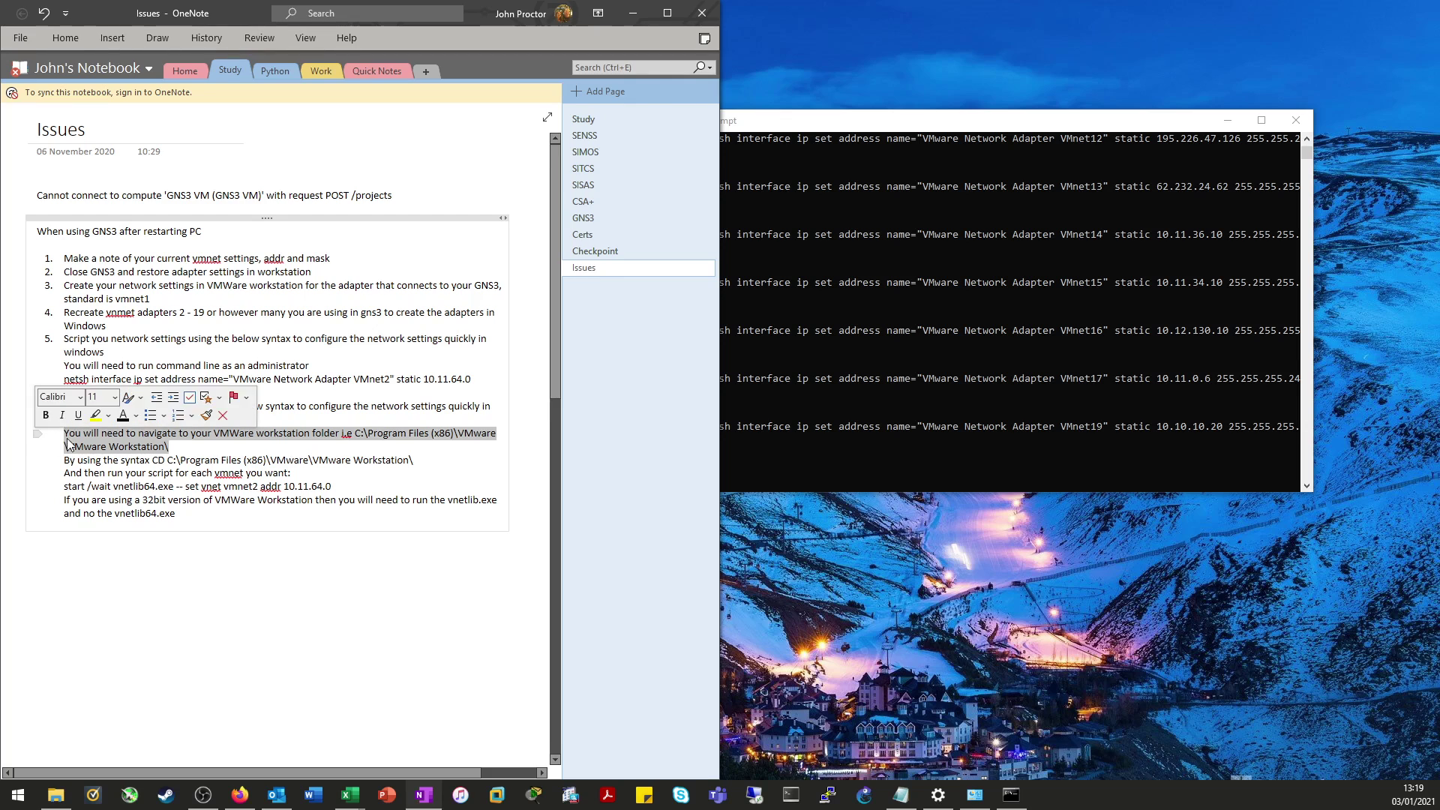
{"action": "left_click", "coordinate": [414, 427]}
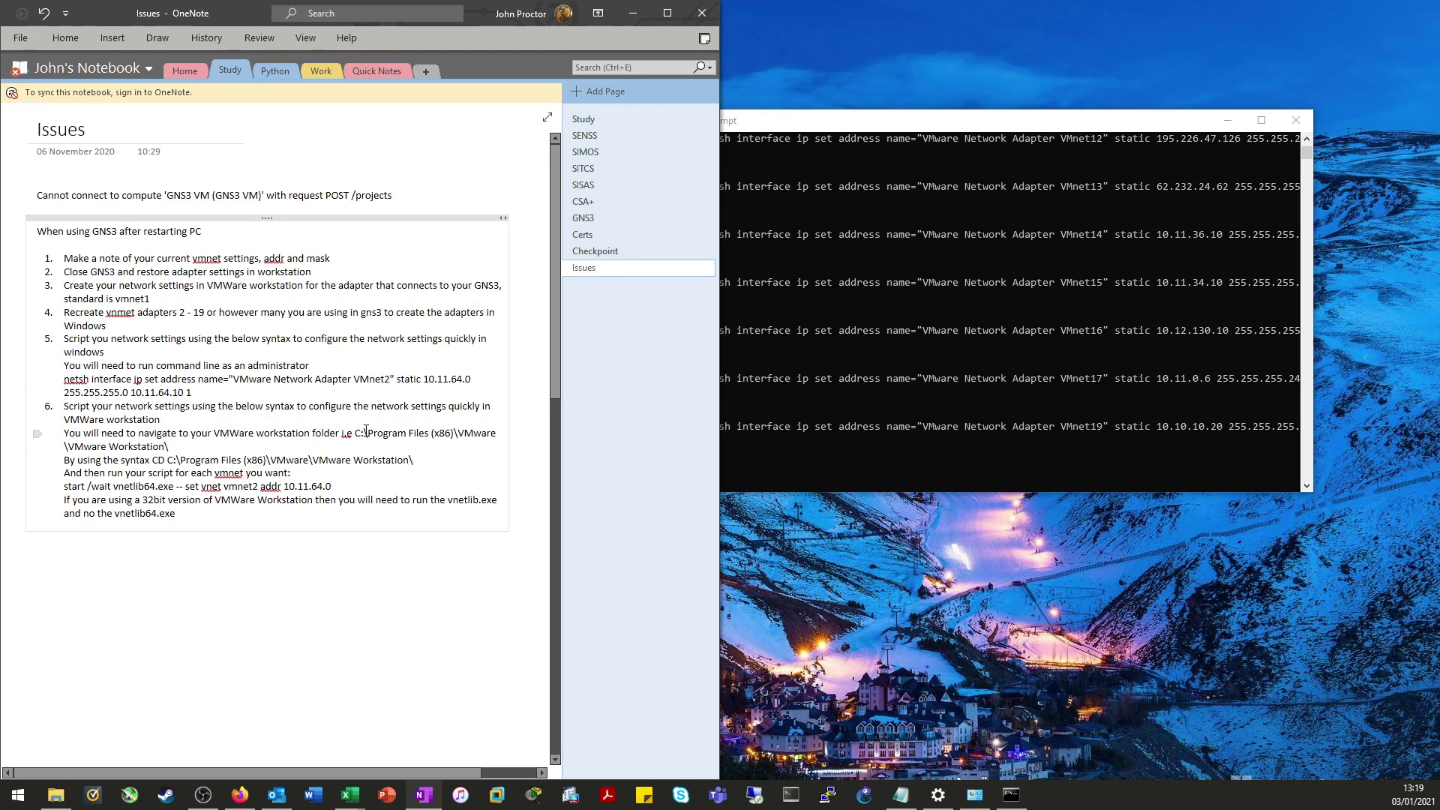
{"action": "left_click_drag", "start_coordinate": [366, 433], "coordinate": [302, 445]}
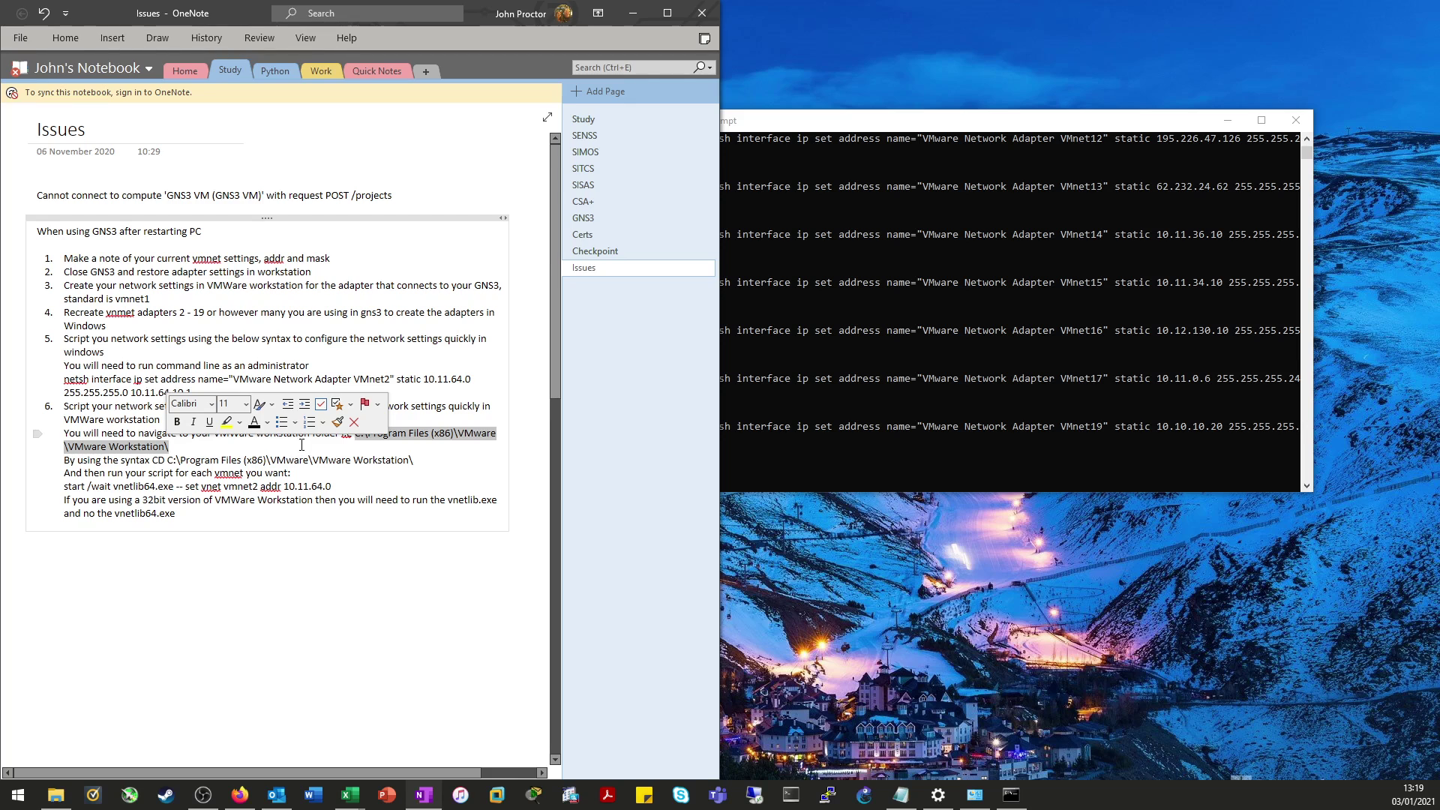
{"action": "left_click", "coordinate": [878, 339]}
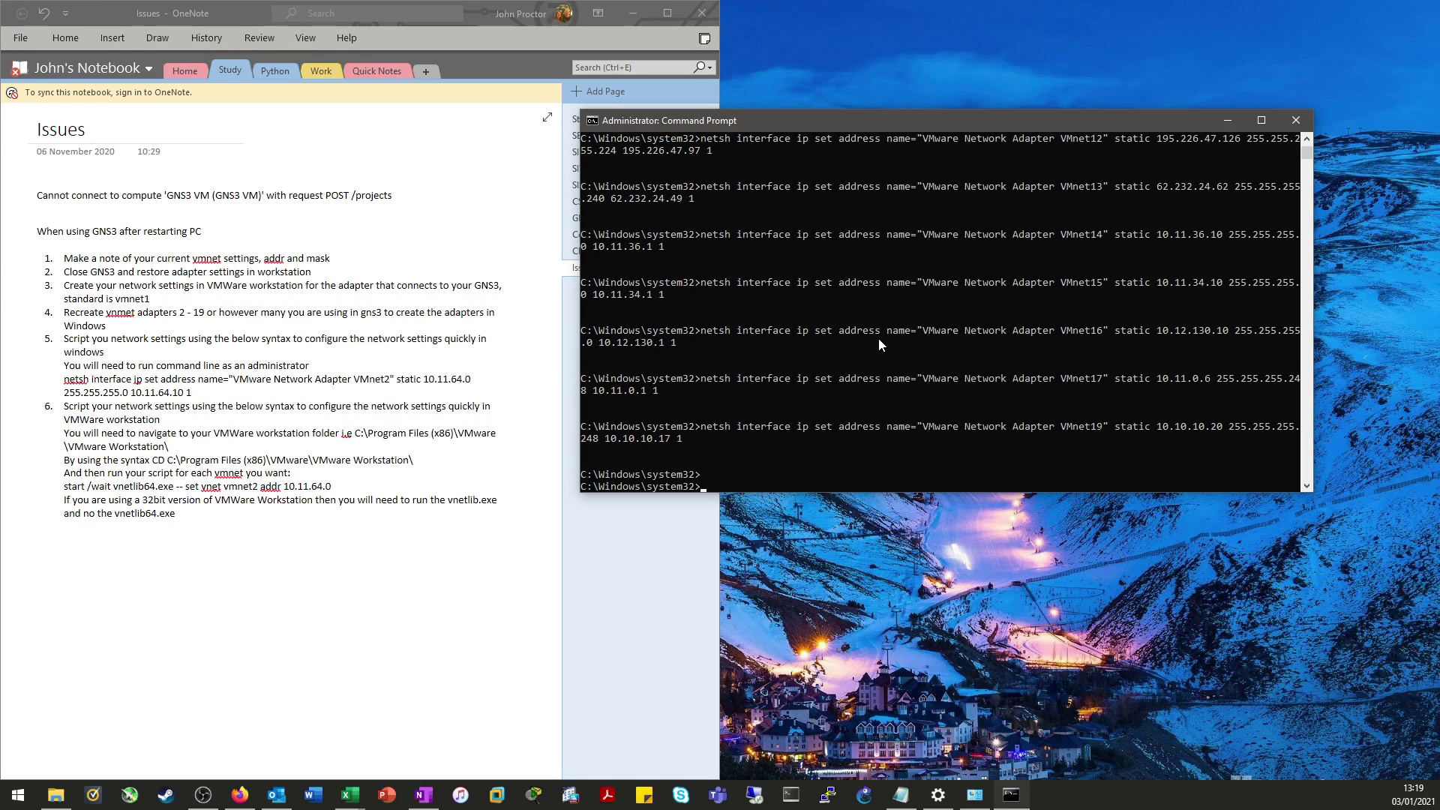
{"action": "type", "text": "cd"}
{"action": "right_click", "coordinate": [887, 335]}
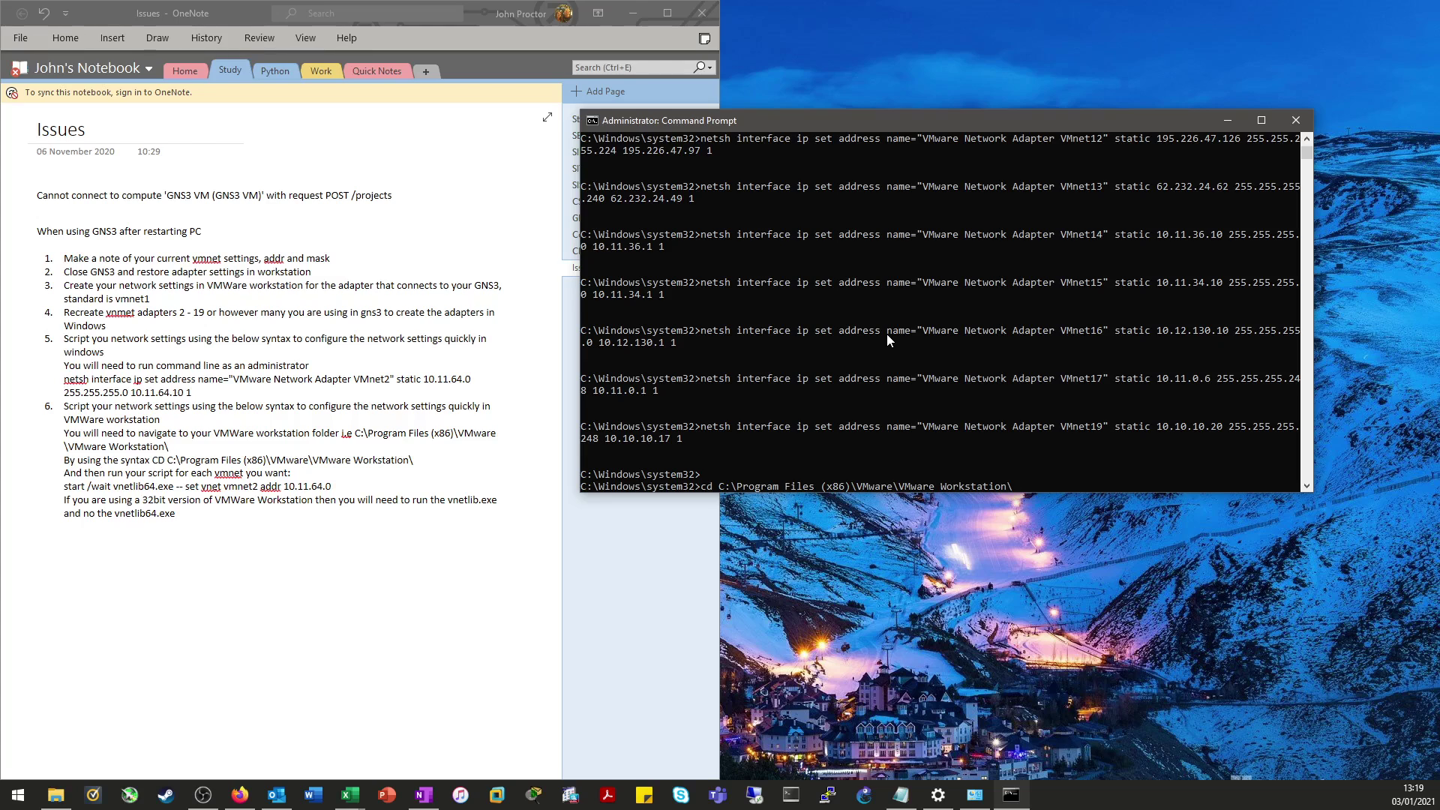
{"action": "key", "text": "Return"}
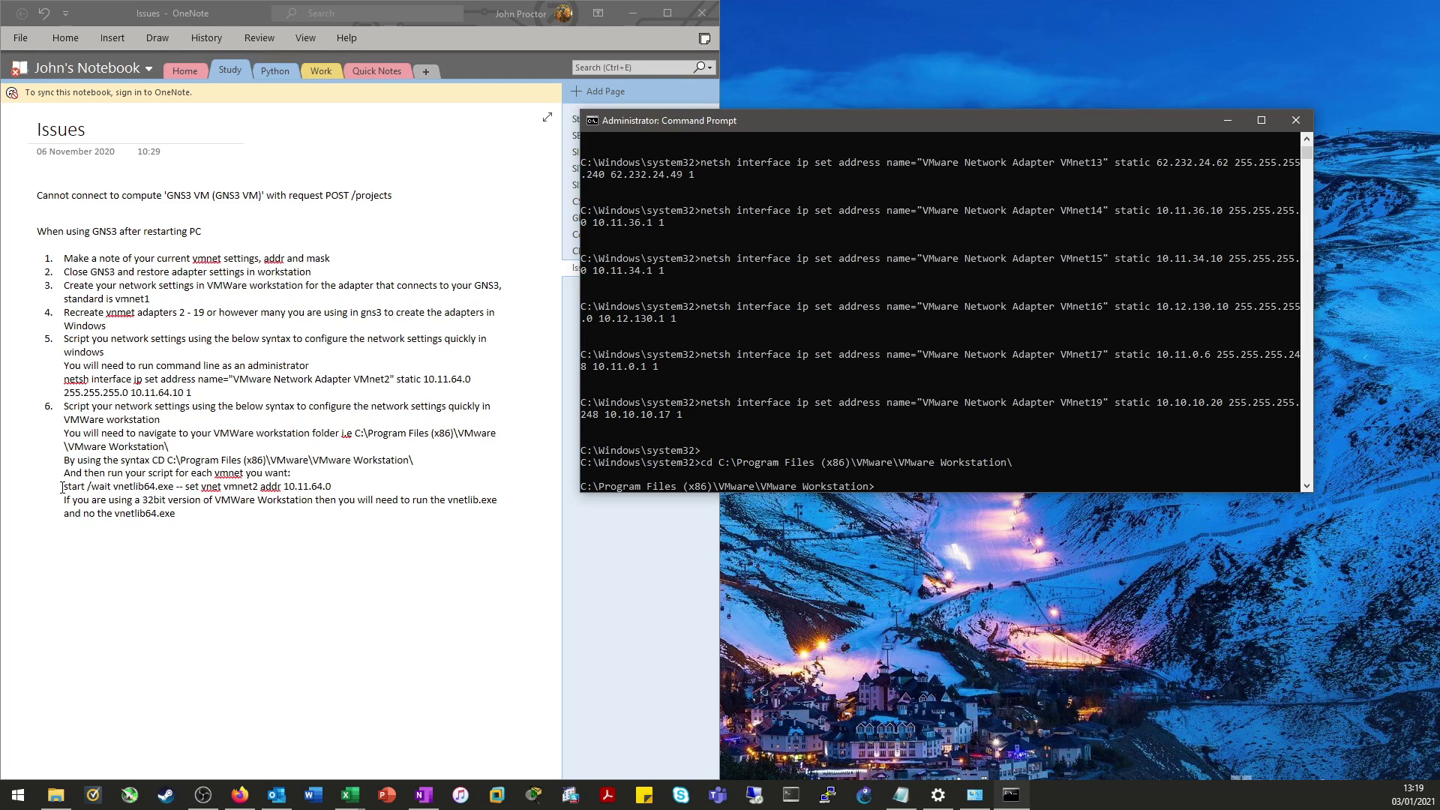
Step: Copy all the vnetlib64.exe lines for vmnet2 to vmnet19 from the Notepad script and run them in the Command Prompt
{"action": "left_click_drag", "start_coordinate": [62, 487], "coordinate": [336, 489]}
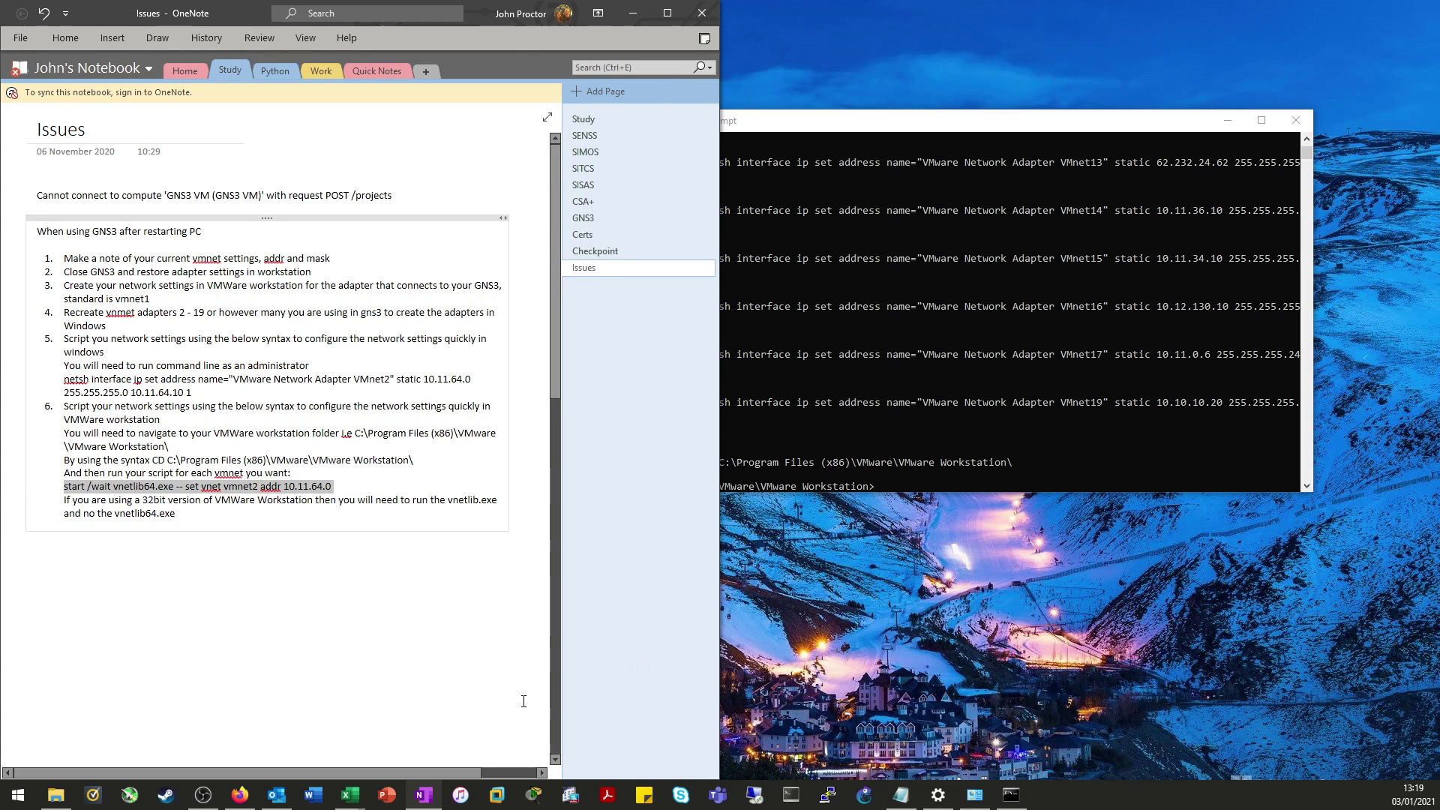
{"action": "left_click", "coordinate": [901, 795]}
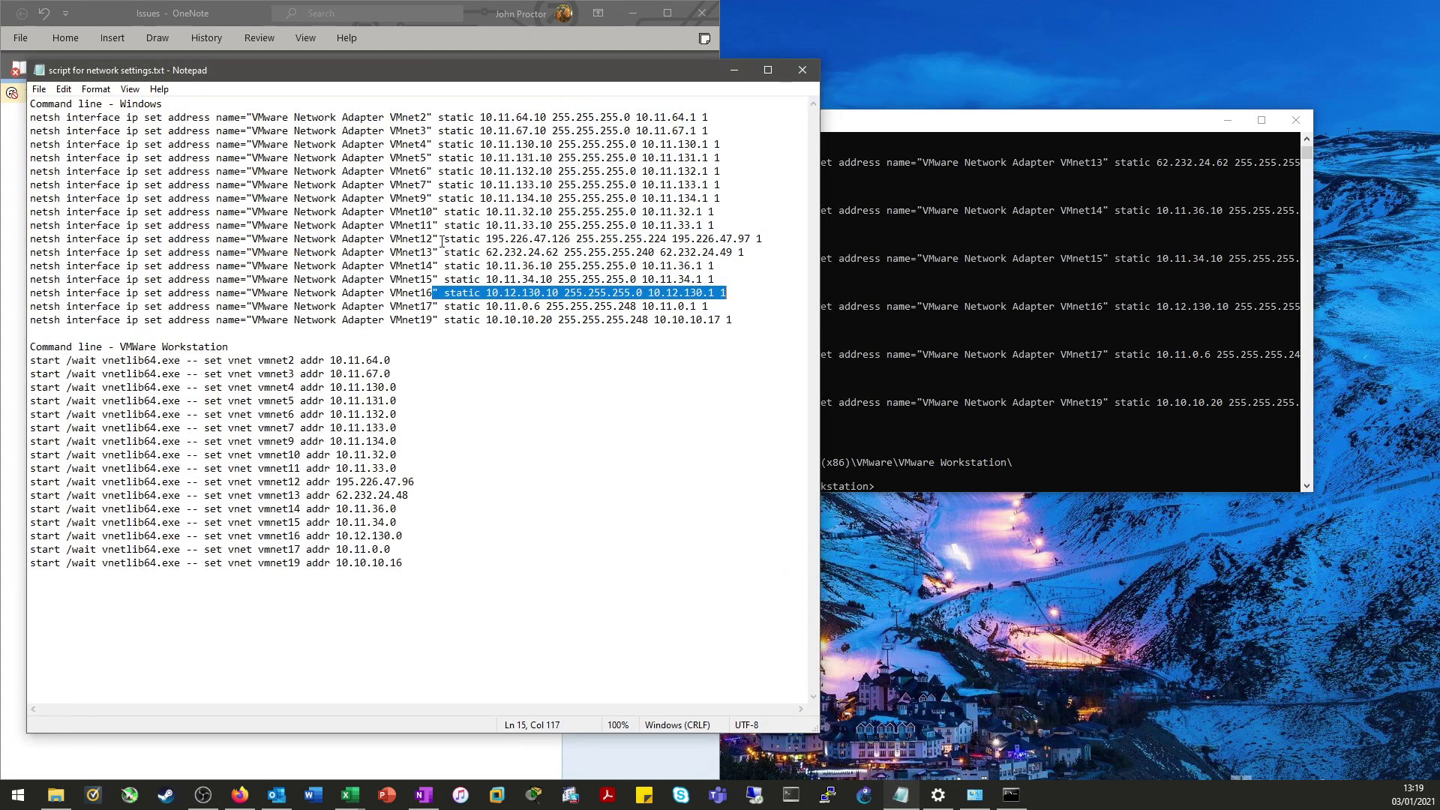
{"action": "left_click_drag", "start_coordinate": [412, 569], "coordinate": [2, 365]}
{"action": "right_click", "coordinate": [157, 386]}
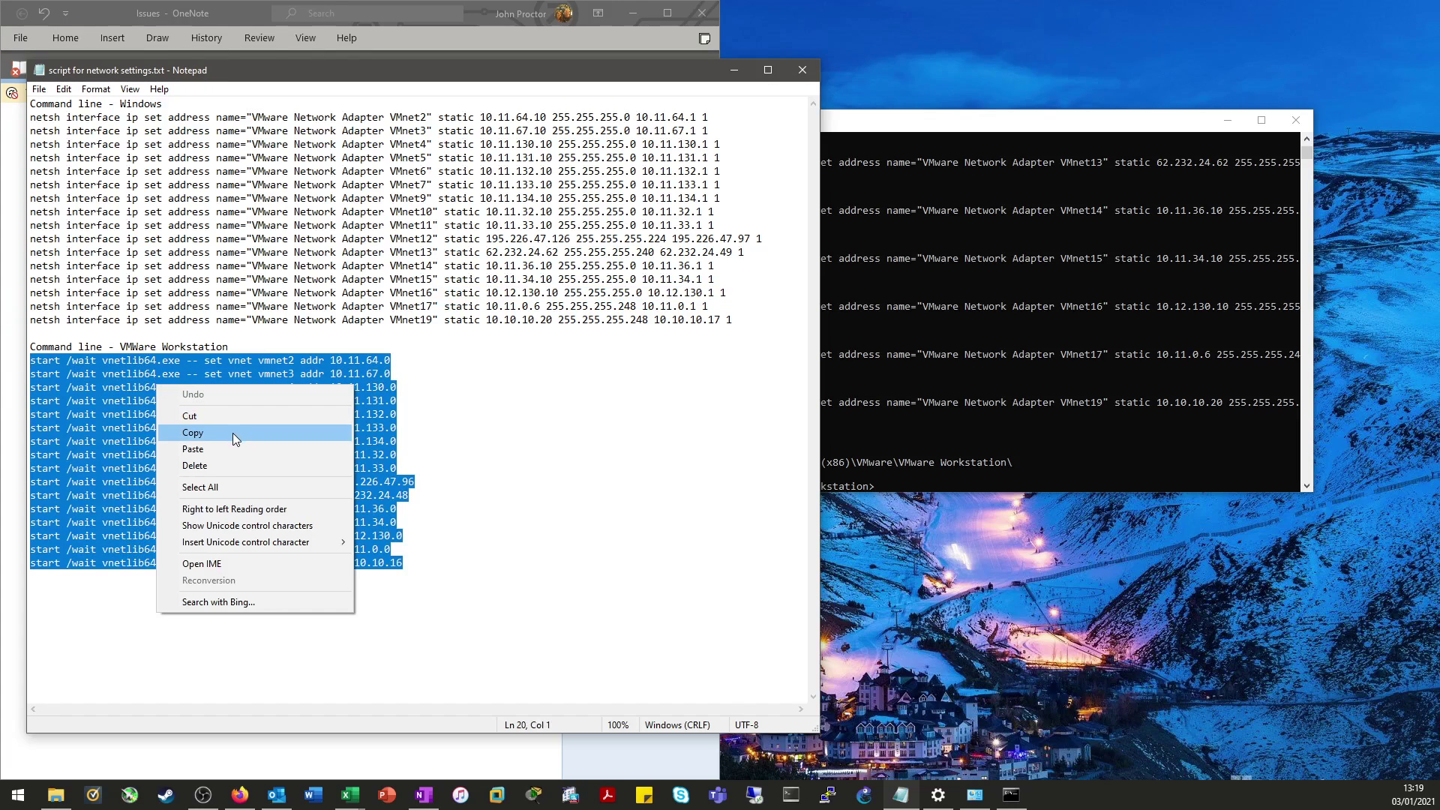
{"action": "left_click", "coordinate": [235, 434]}
{"action": "left_click", "coordinate": [1052, 357]}
{"action": "right_click", "coordinate": [1052, 354]}
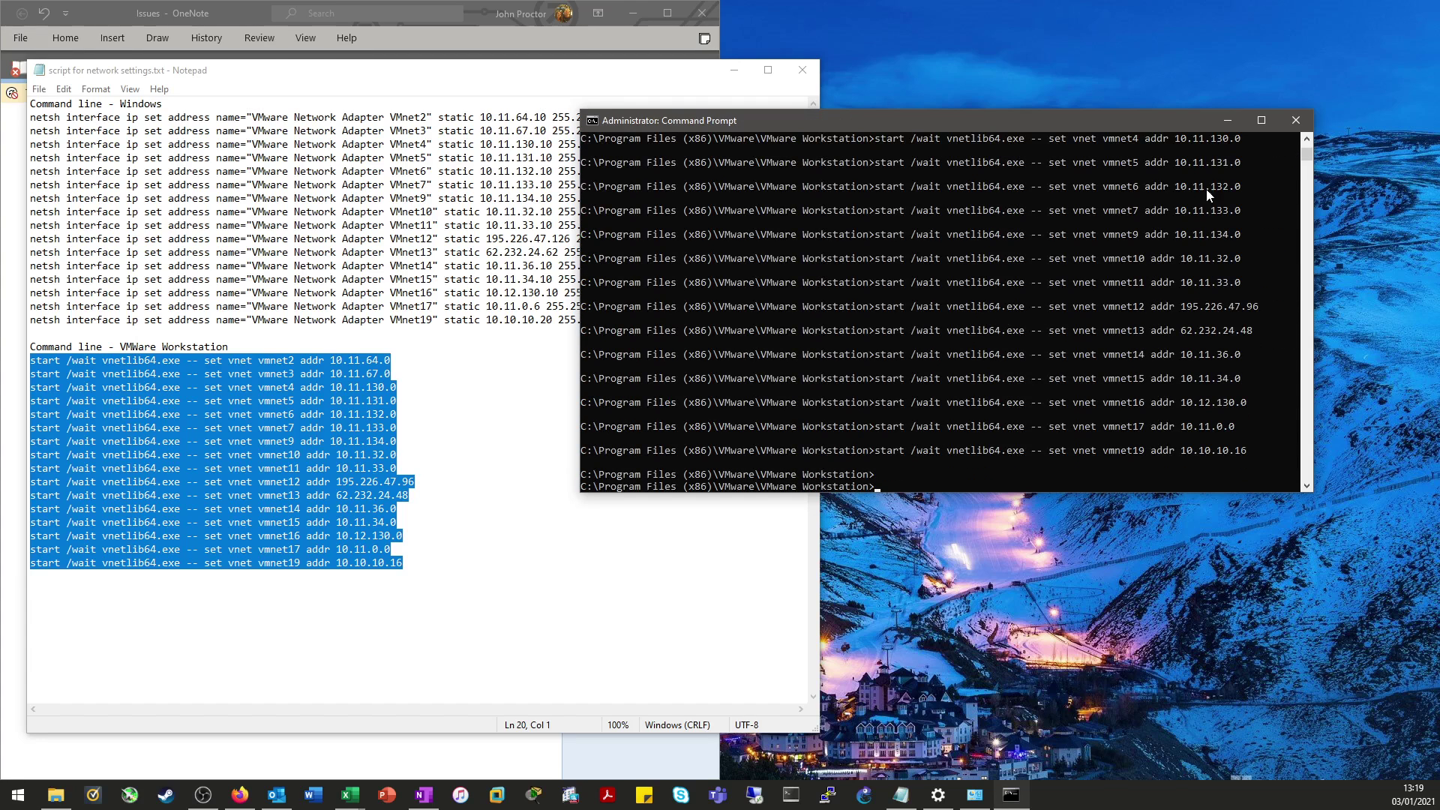
Step: Minimise Command Prompt, Notepad and OneNote, and open the Virtual Network Editor in VMware Workstation
{"action": "left_click", "coordinate": [1226, 120]}
{"action": "left_click", "coordinate": [735, 70]}
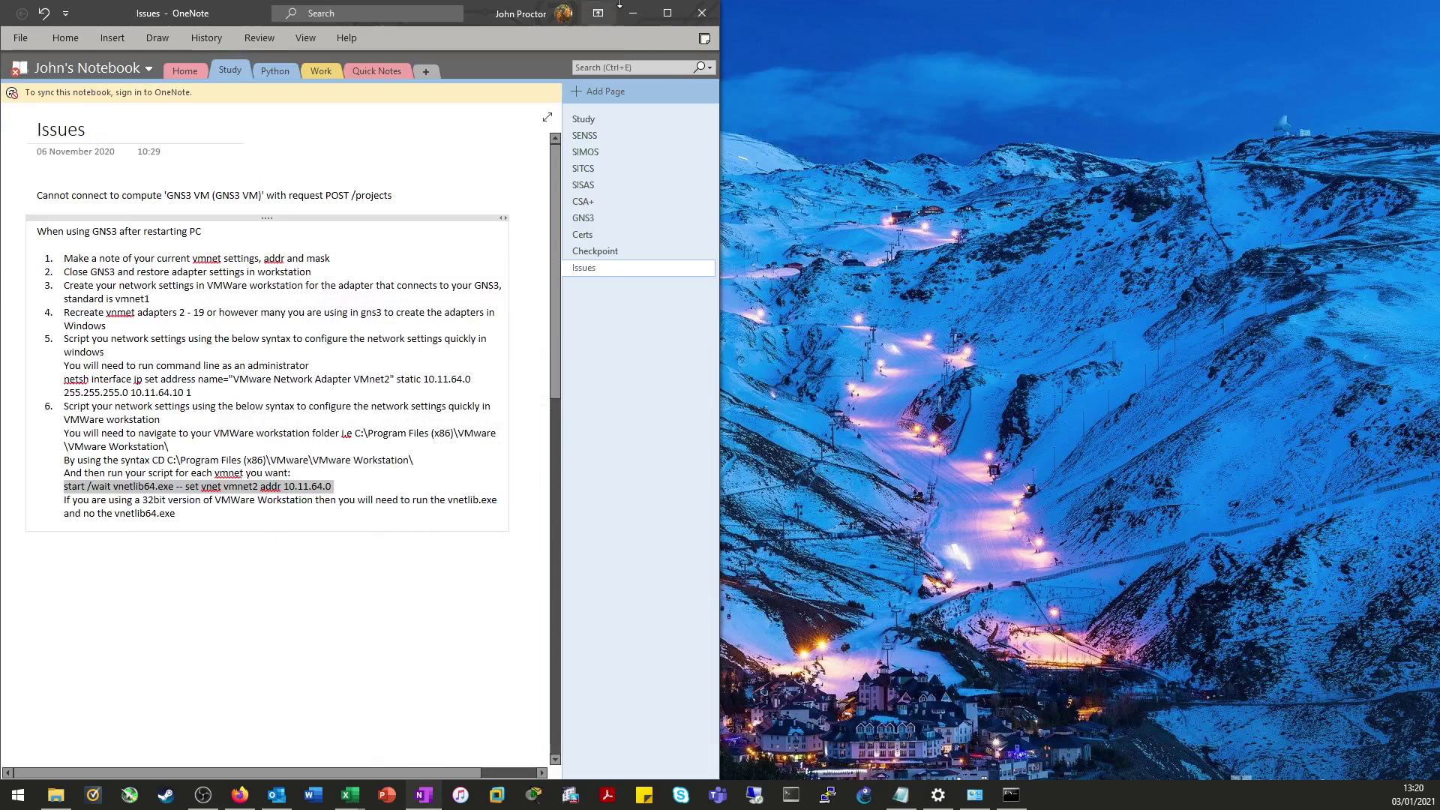
{"action": "left_click", "coordinate": [634, 13]}
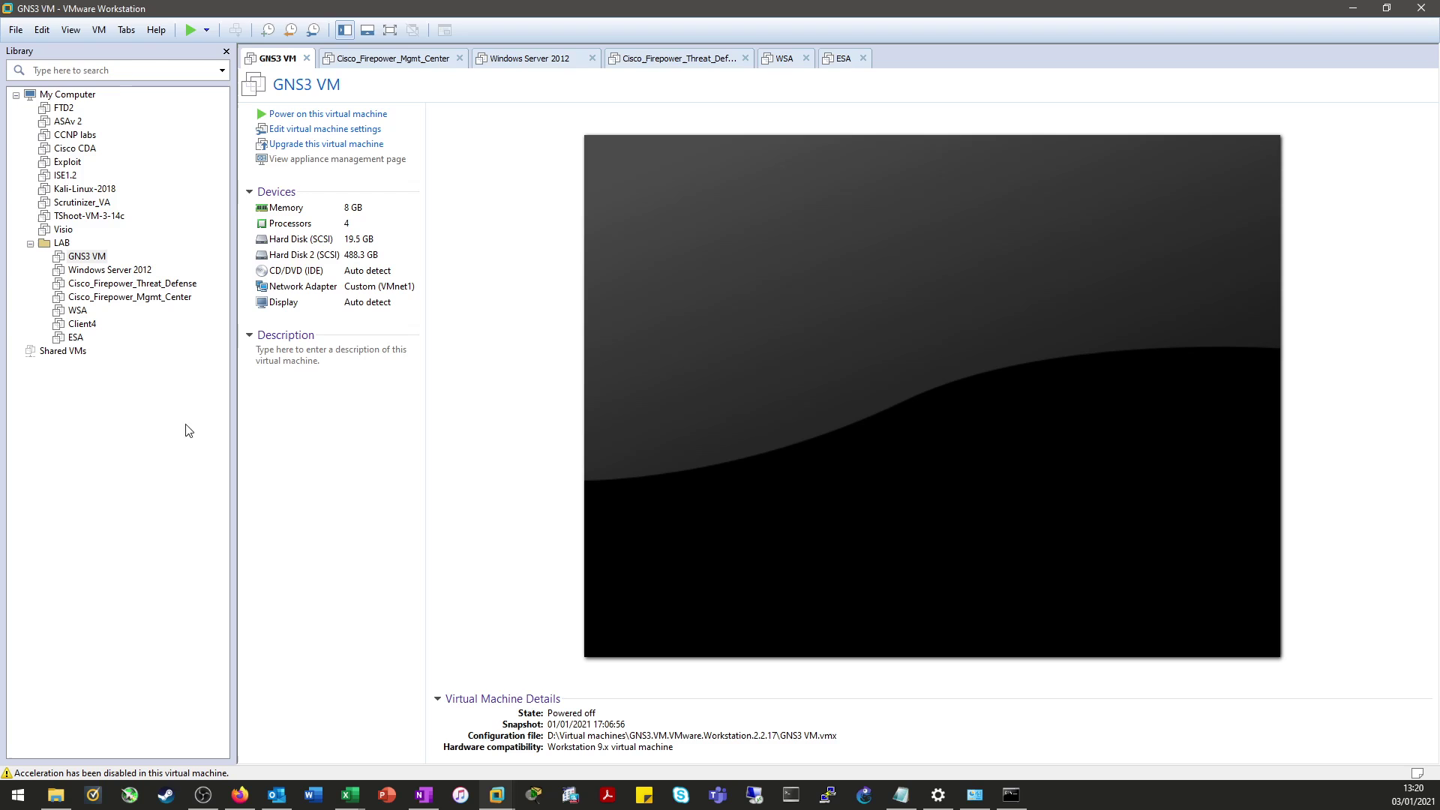
{"action": "left_click", "coordinate": [43, 30]}
{"action": "left_click", "coordinate": [90, 105]}
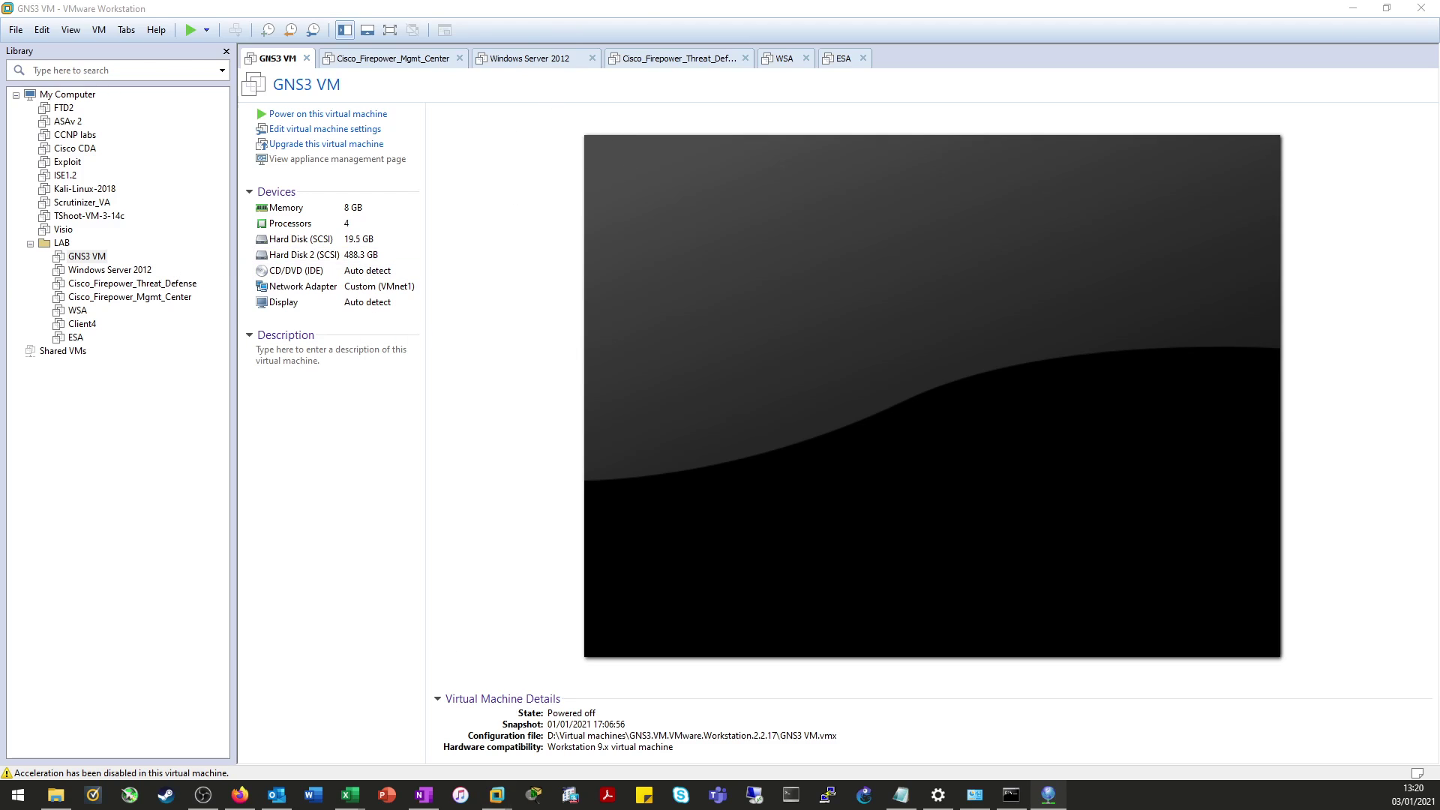
Step: Check the subnet settings of VMnet5, VMnet16 and VMnet1 in the network list, and try to save the configuration
{"action": "left_click", "coordinate": [252, 308]}
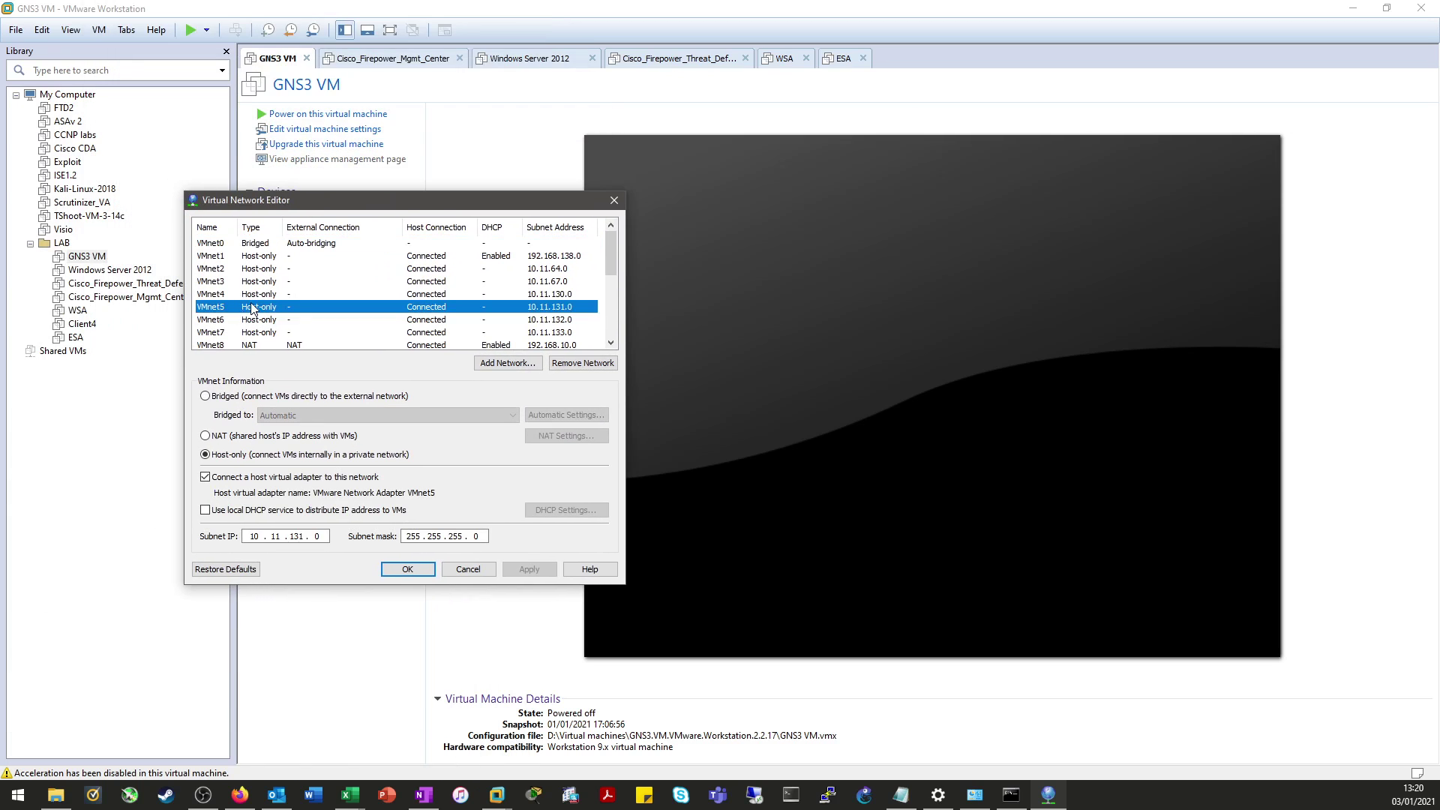
{"action": "scroll", "coordinate": [252, 308], "scroll_direction": "down", "scroll_amount": 4}
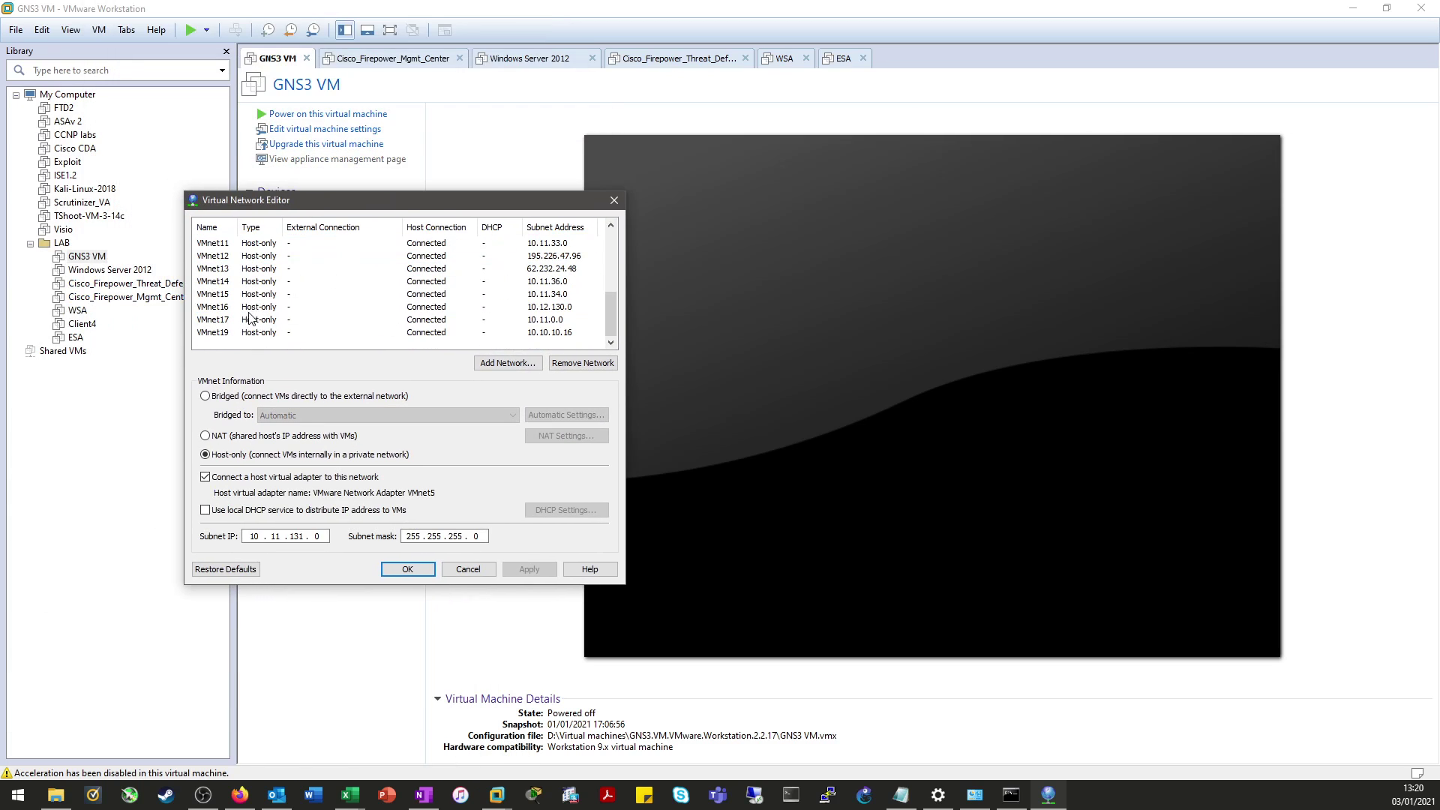
{"action": "left_click", "coordinate": [252, 307]}
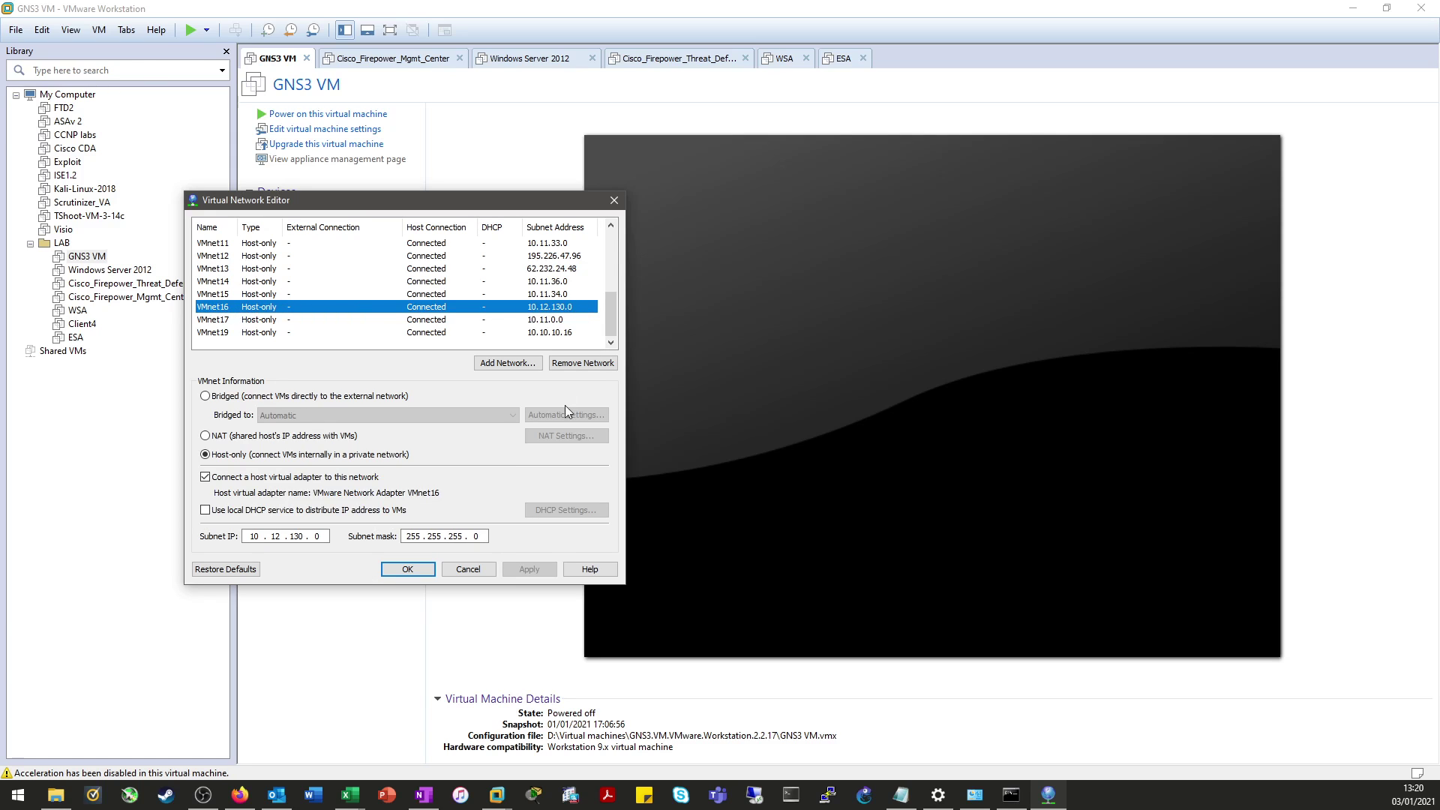
{"action": "scroll", "coordinate": [331, 306], "scroll_direction": "up", "scroll_amount": 4}
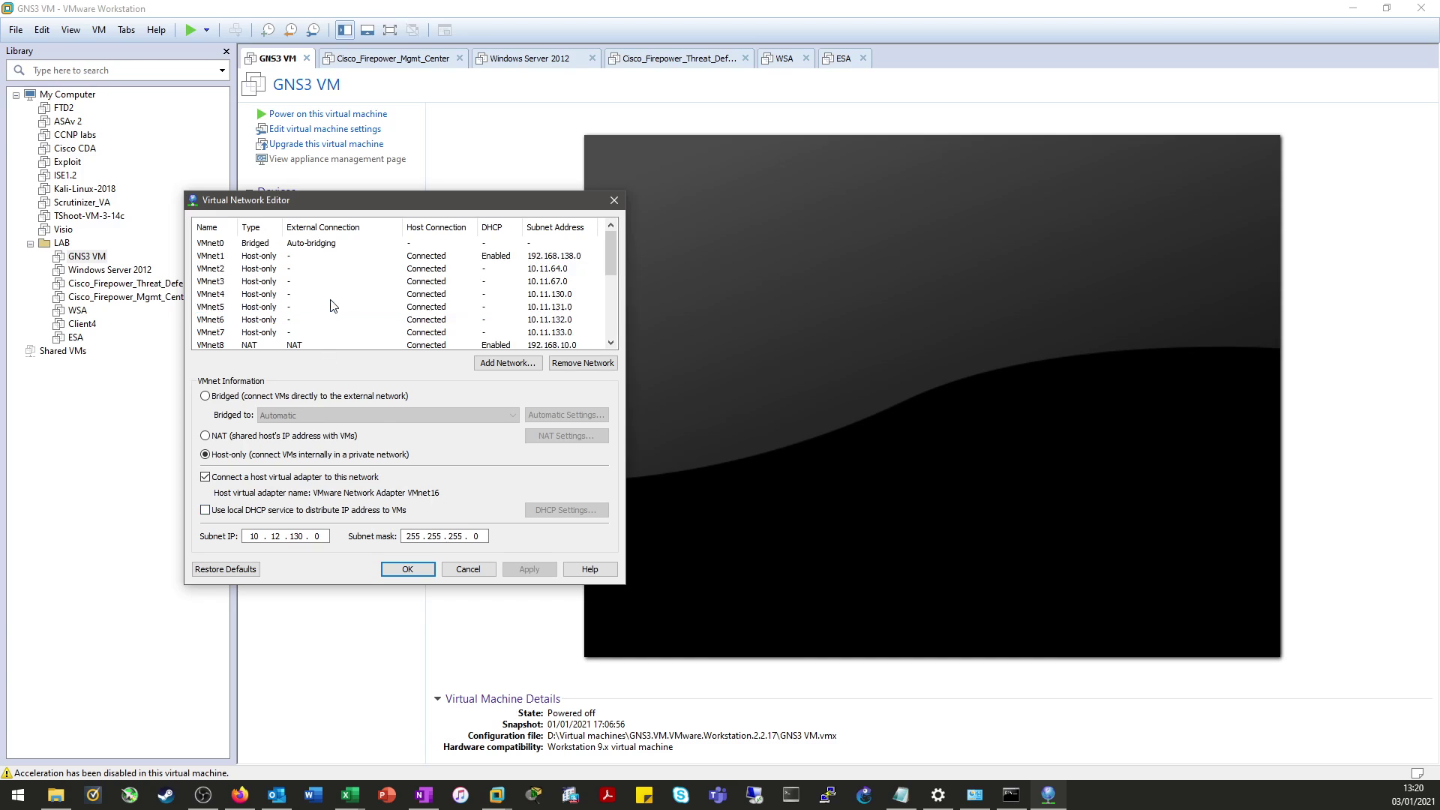
{"action": "left_click", "coordinate": [255, 259]}
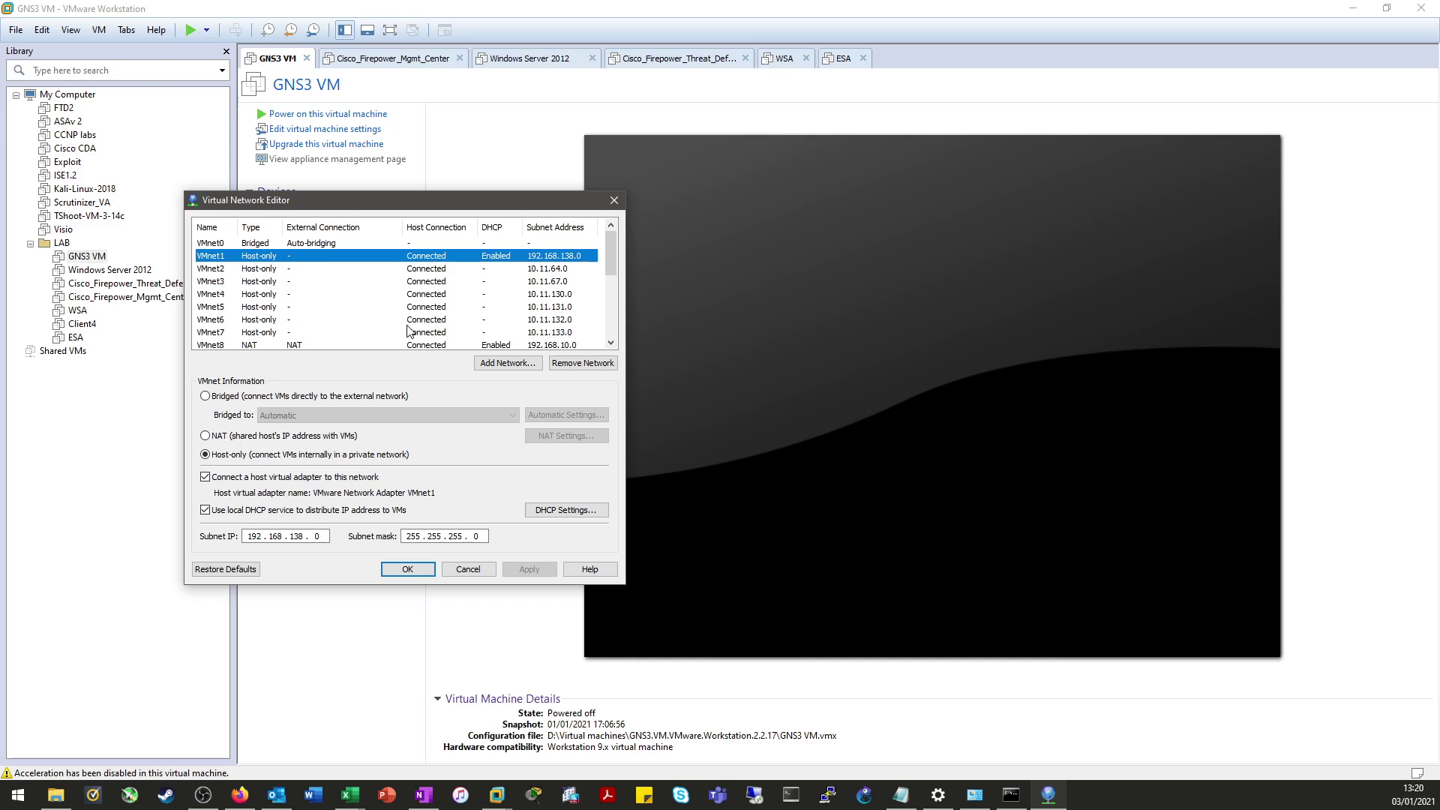
{"action": "left_click", "coordinate": [407, 568]}
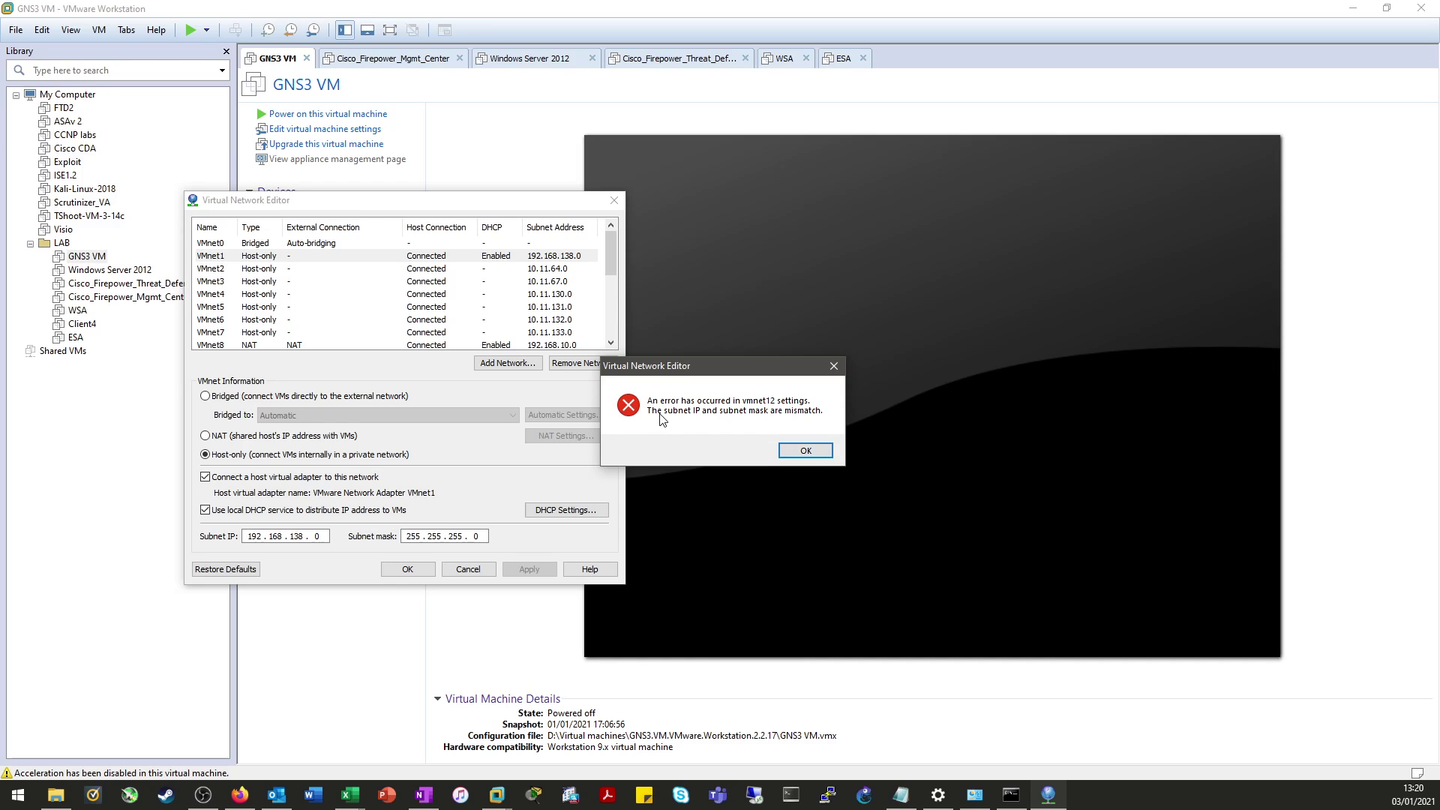
{"action": "left_click", "coordinate": [810, 452]}
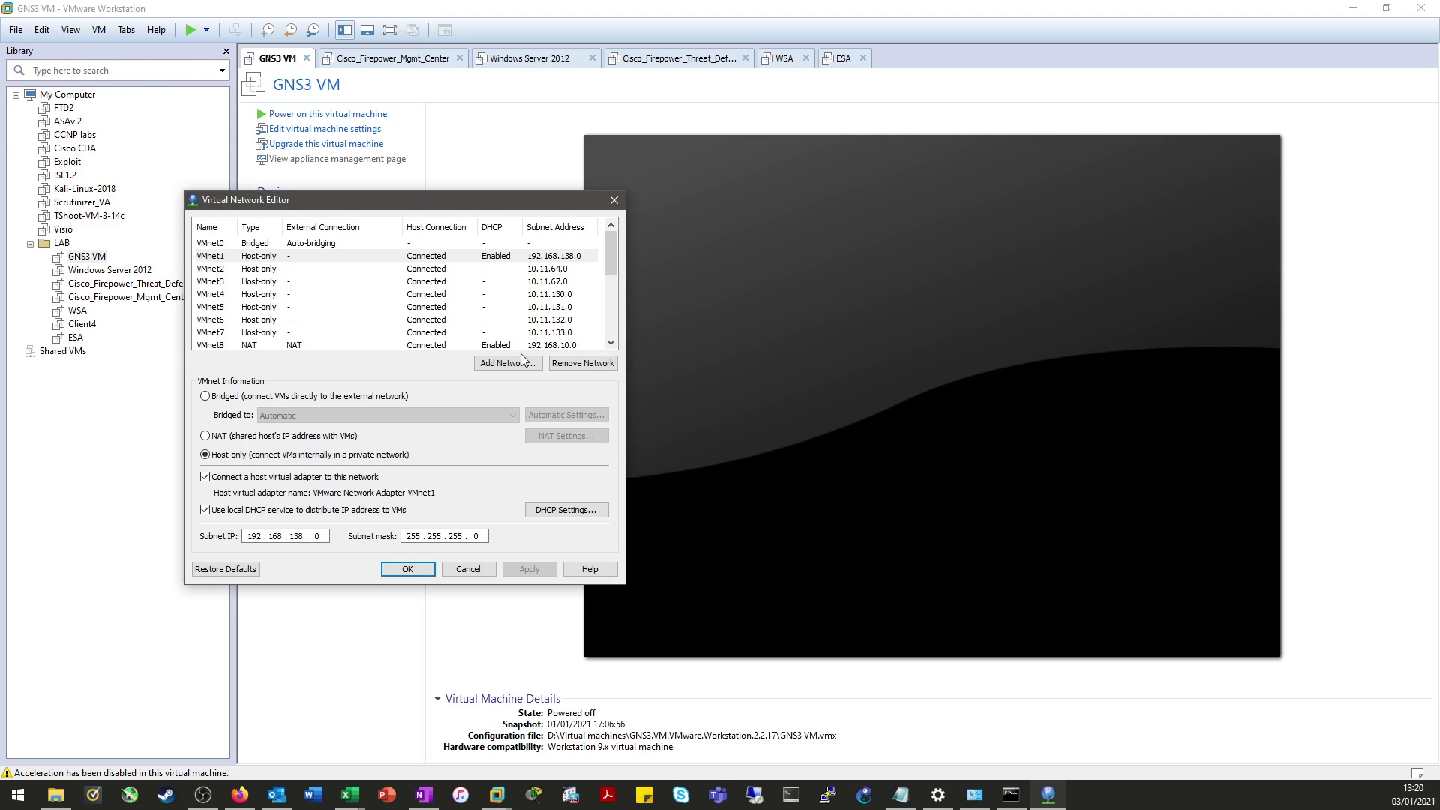
Step: Set the subnet mask of VMnet12 to 255.255.255.224
{"action": "scroll", "coordinate": [295, 321], "scroll_direction": "down", "scroll_amount": 2}
{"action": "left_click", "coordinate": [255, 321]}
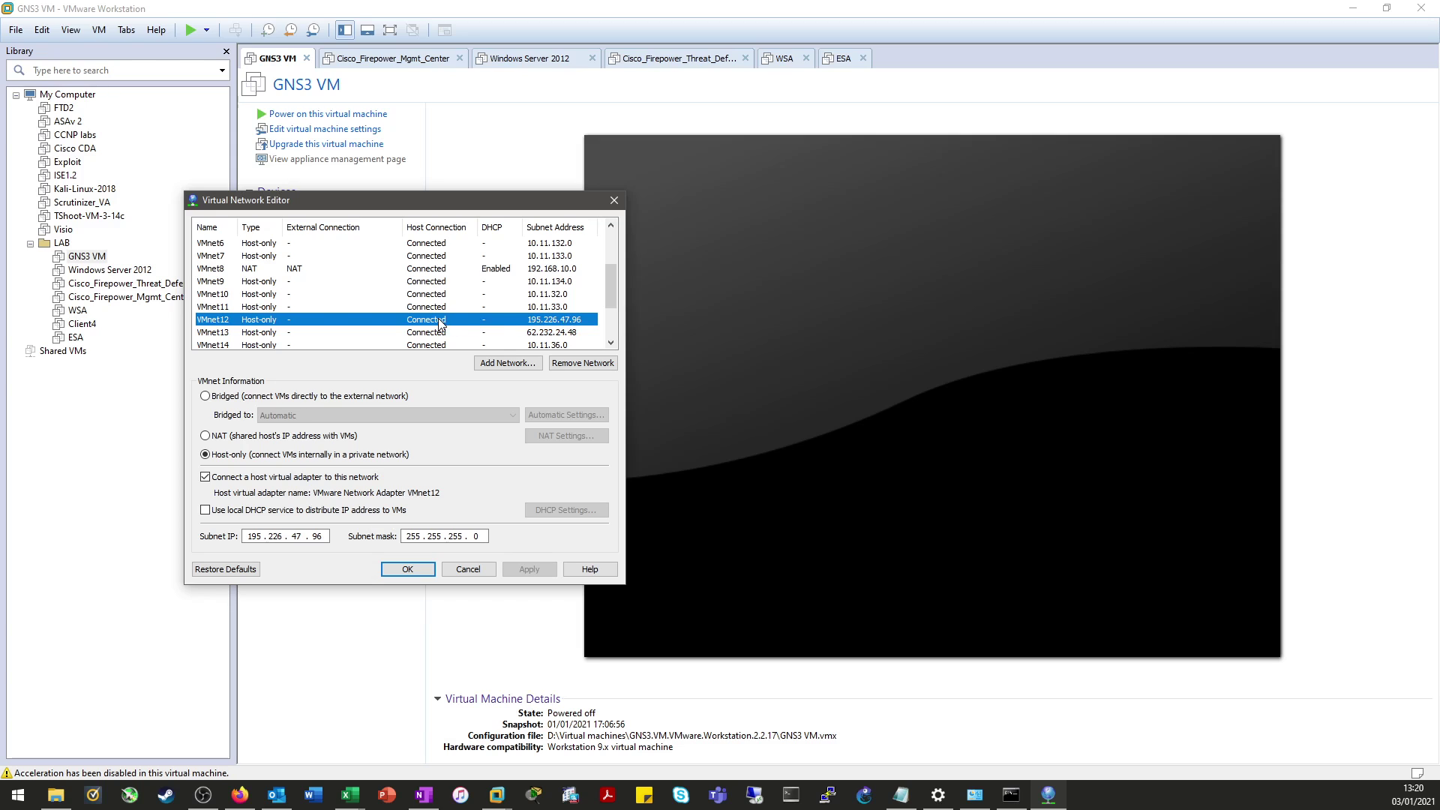
{"action": "left_click", "coordinate": [480, 537]}
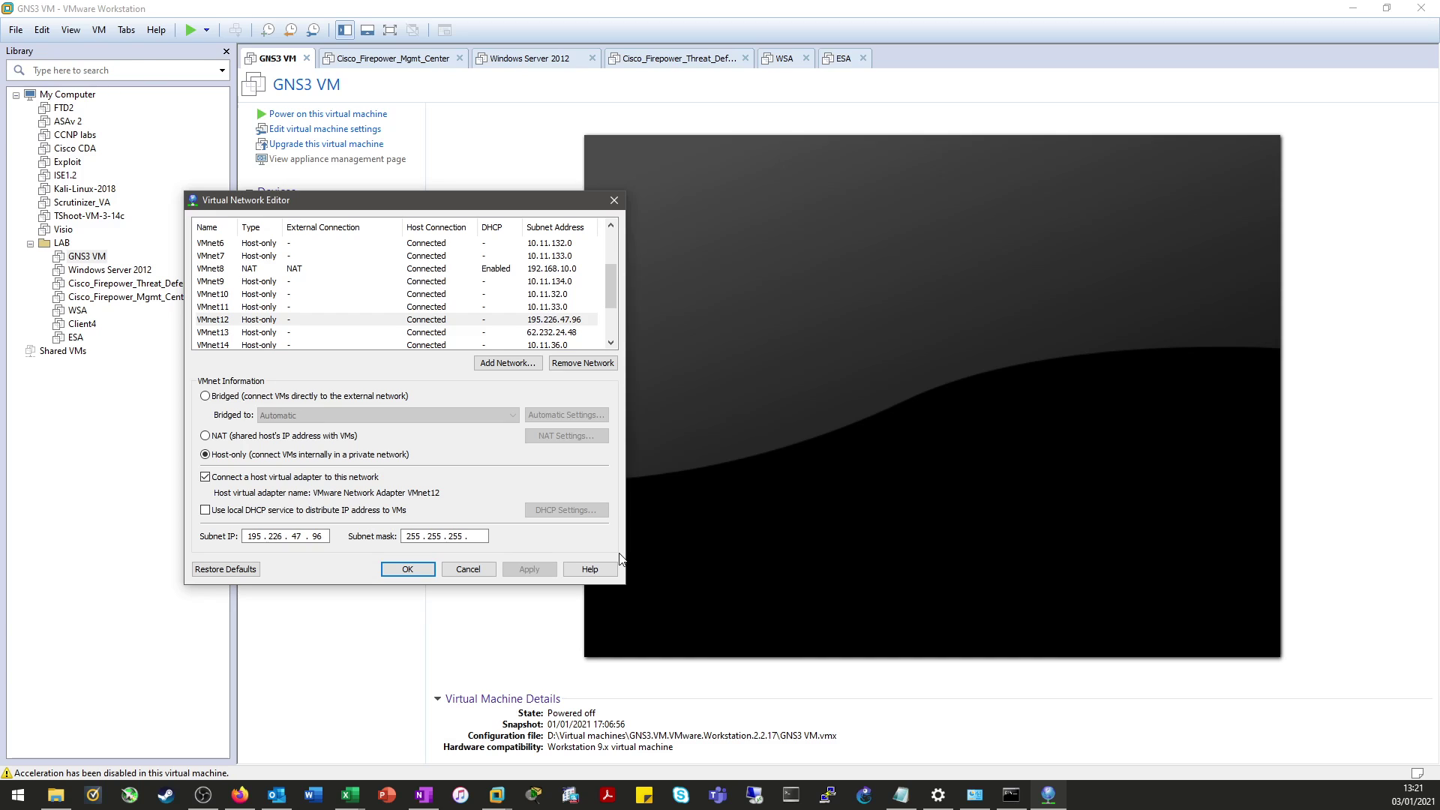
{"action": "type", "text": "224"}
Step: Set the subnet mask of VMnet13 to 255.255.255.240
{"action": "left_click", "coordinate": [555, 332]}
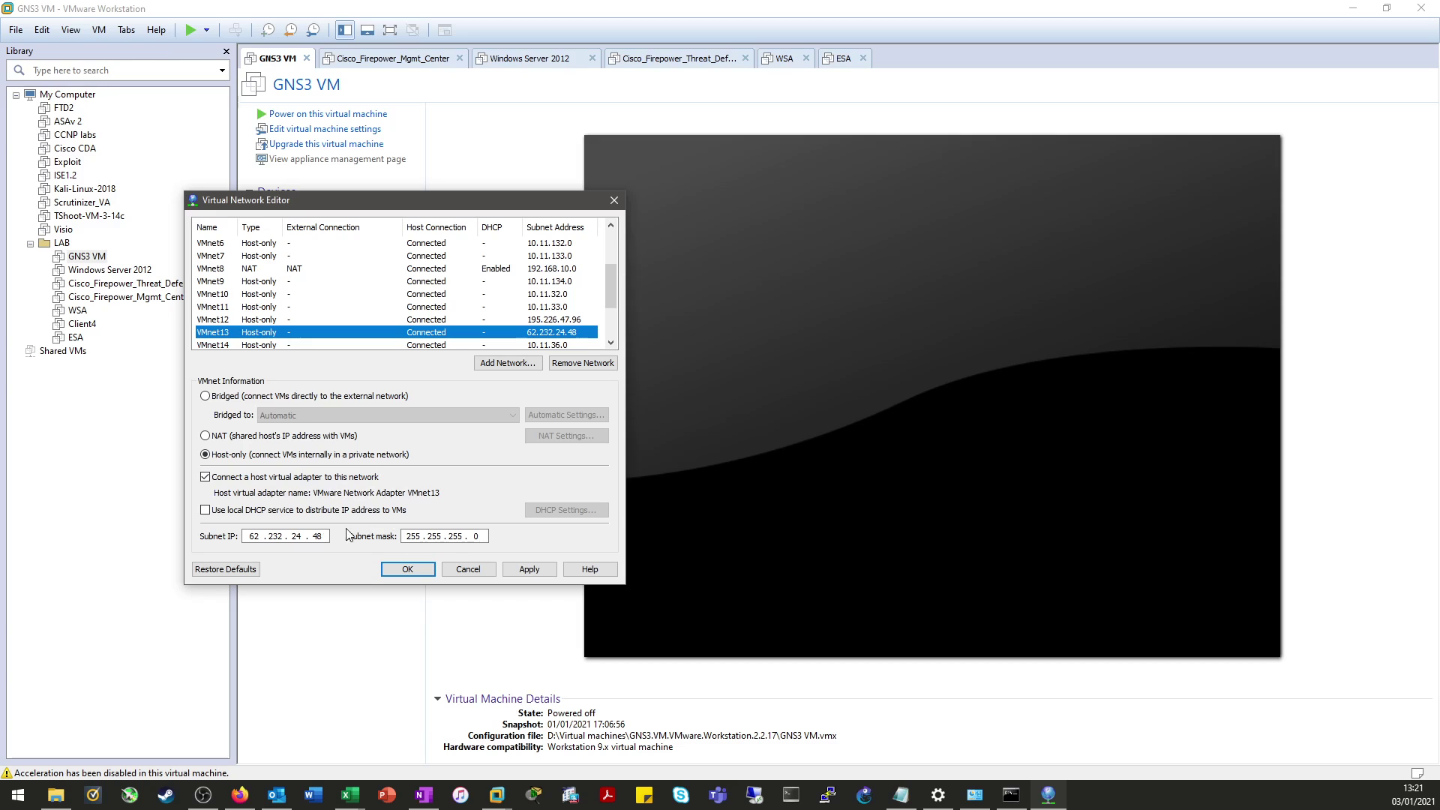
{"action": "left_click", "coordinate": [476, 535]}
{"action": "key", "text": "BackSpace"}
{"action": "type", "text": "240"}
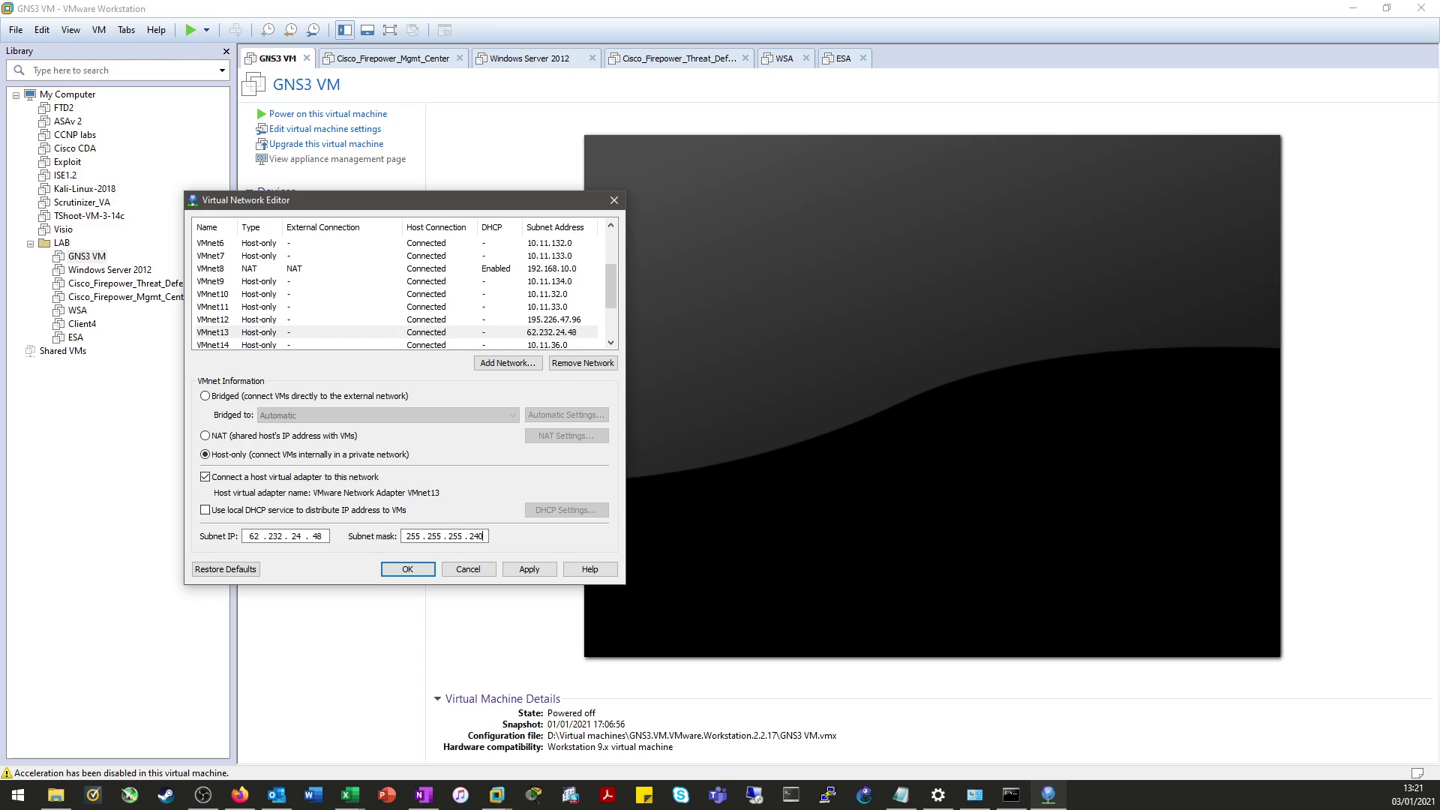
Step: Set the subnet mask of VMnet19 to 255.255.255.248
{"action": "left_click_drag", "start_coordinate": [609, 281], "coordinate": [611, 313]}
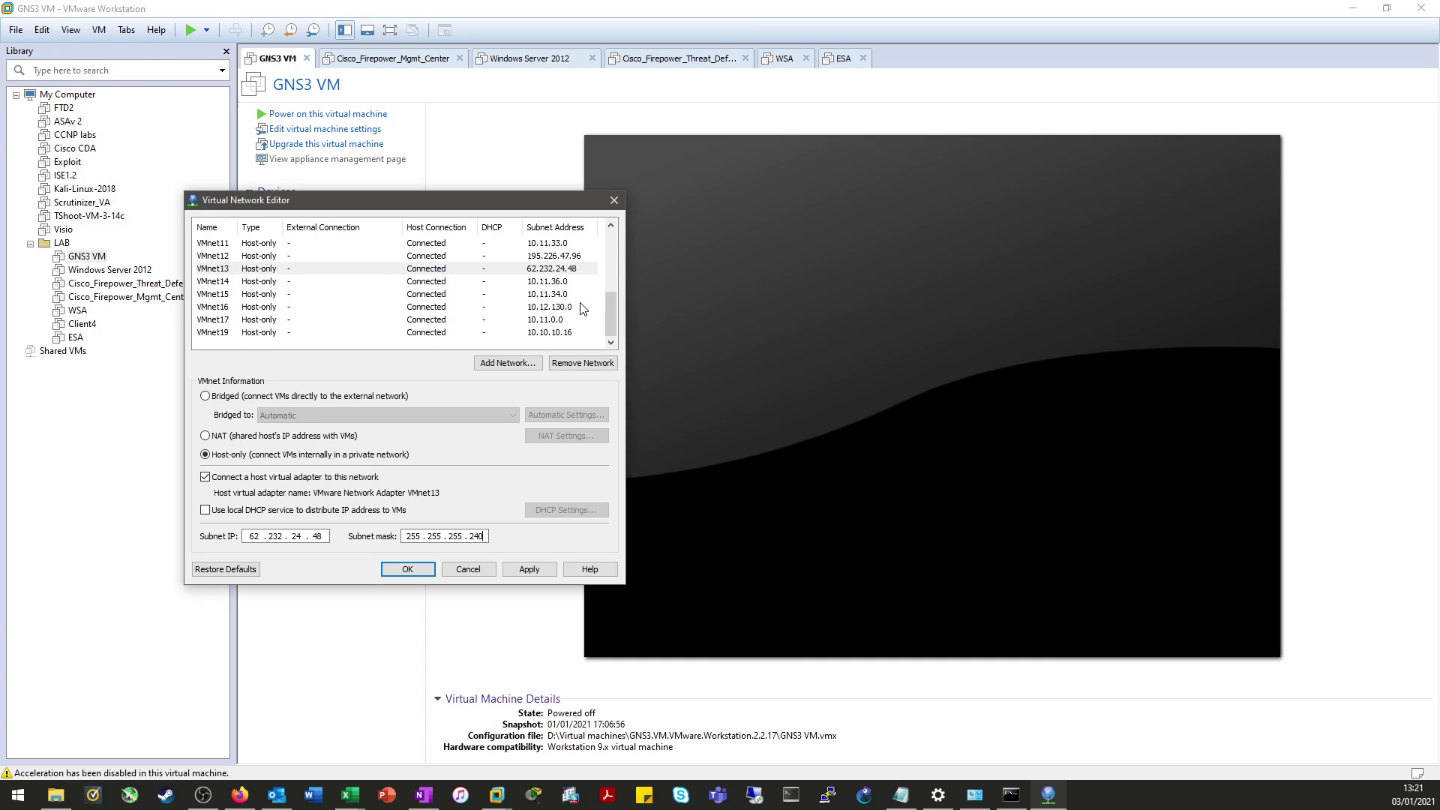
{"action": "left_click", "coordinate": [570, 336]}
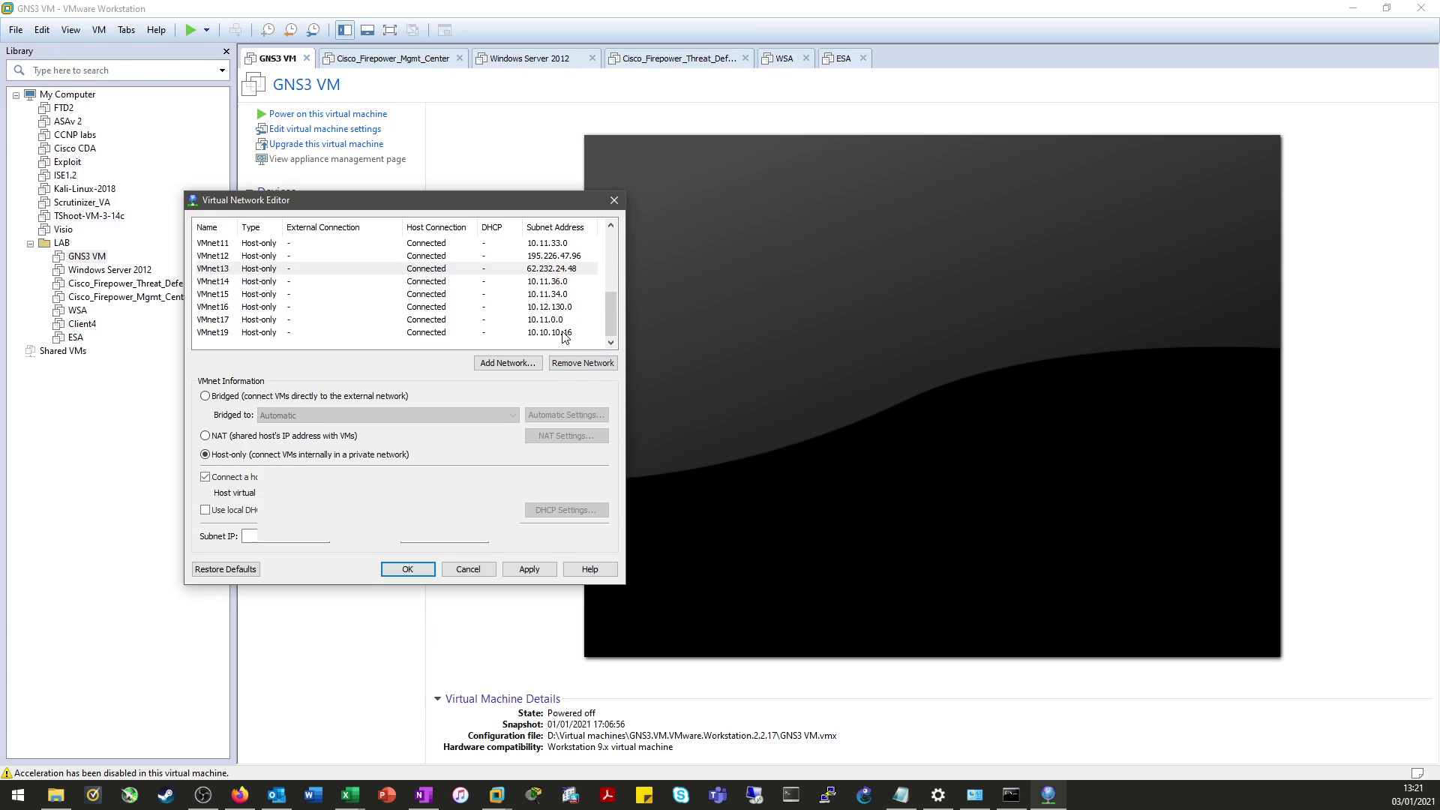
{"action": "left_click", "coordinate": [491, 535]}
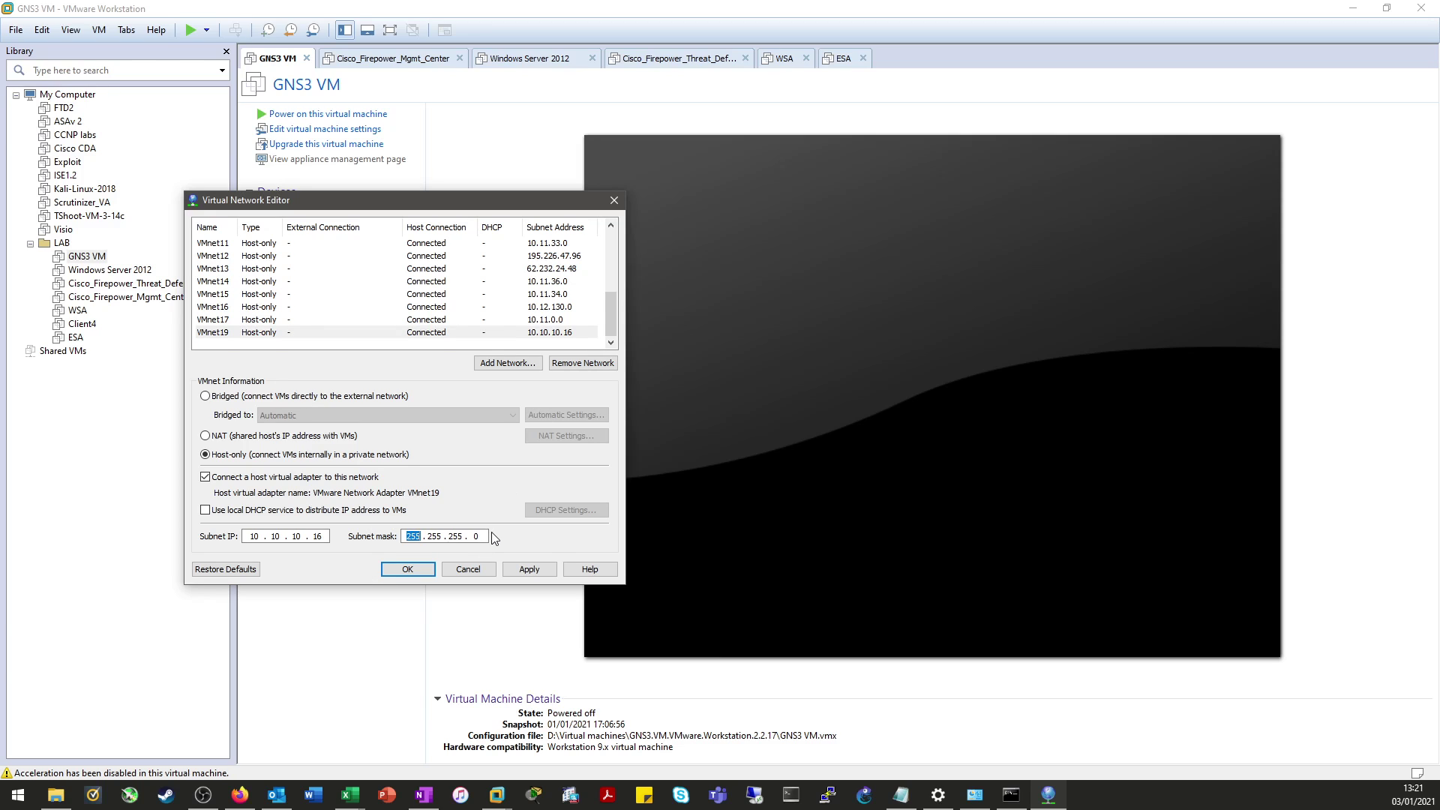
{"action": "key", "text": "Right"}
{"action": "key", "text": "BackSpace"}
{"action": "type", "text": "248"}
{"action": "left_click", "coordinate": [524, 534]}
{"action": "left_click_drag", "start_coordinate": [406, 537], "coordinate": [425, 537]}
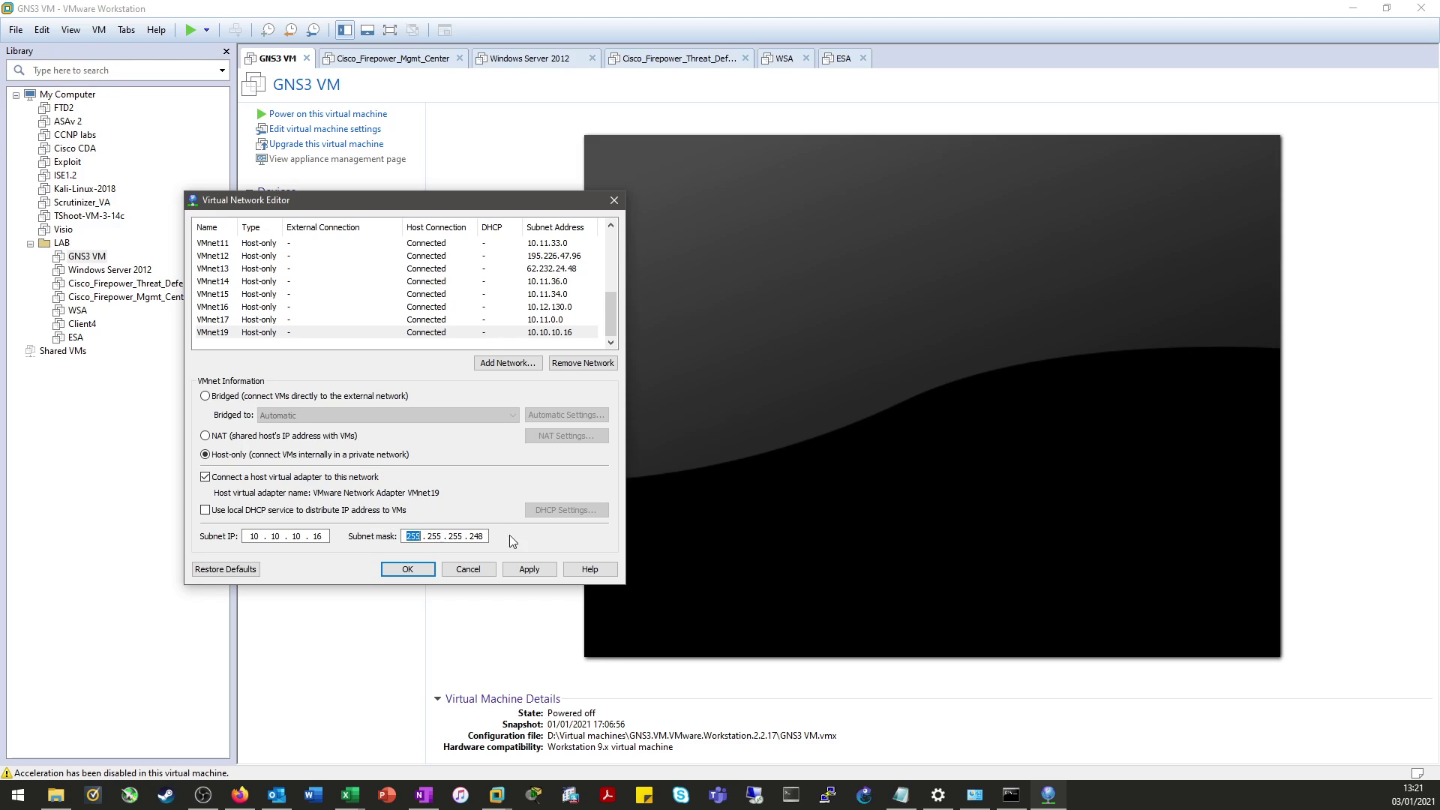
Step: Save the virtual network configuration and close VMware Workstation
{"action": "left_click", "coordinate": [398, 572]}
{"action": "key", "text": "Return"}
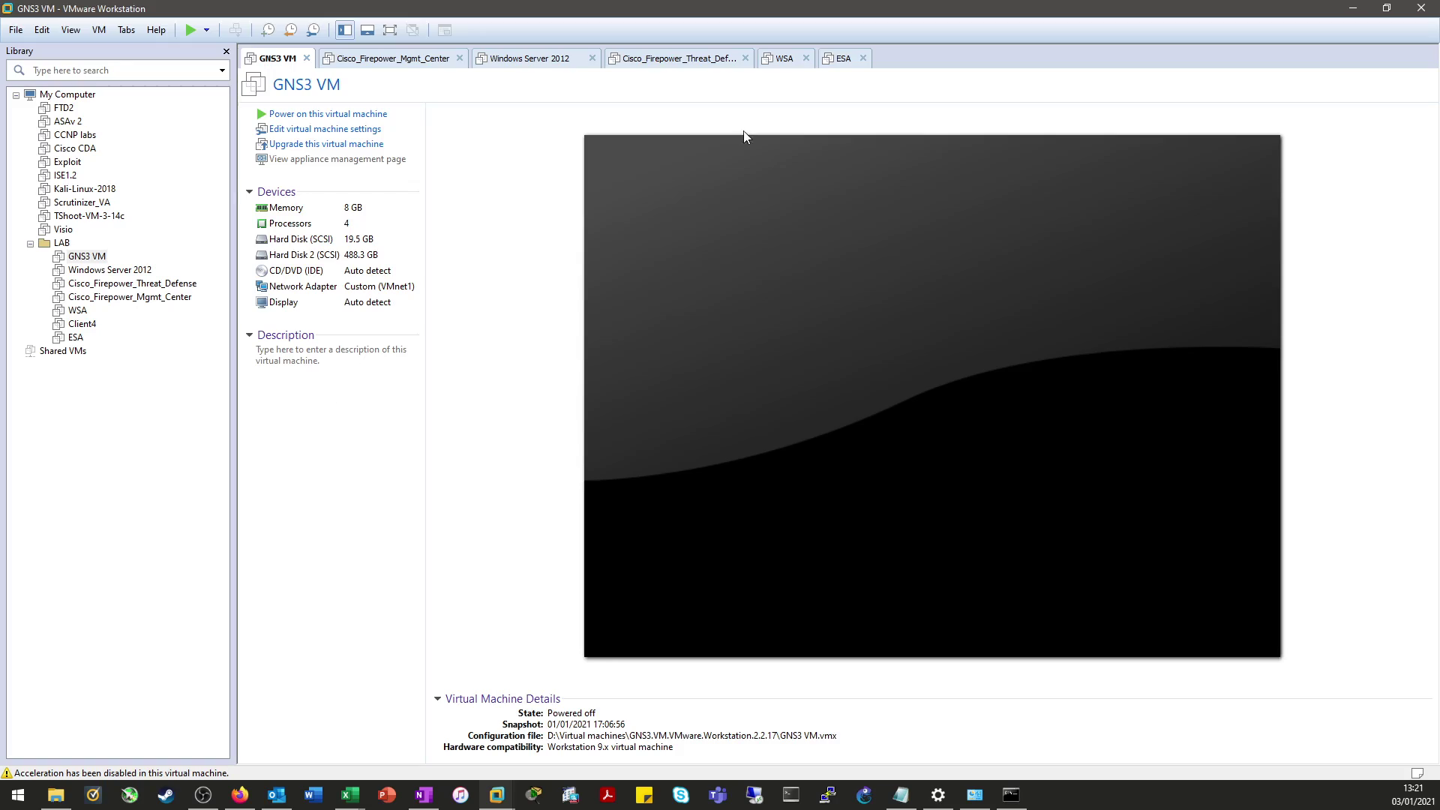
{"action": "left_click", "coordinate": [1420, 9]}
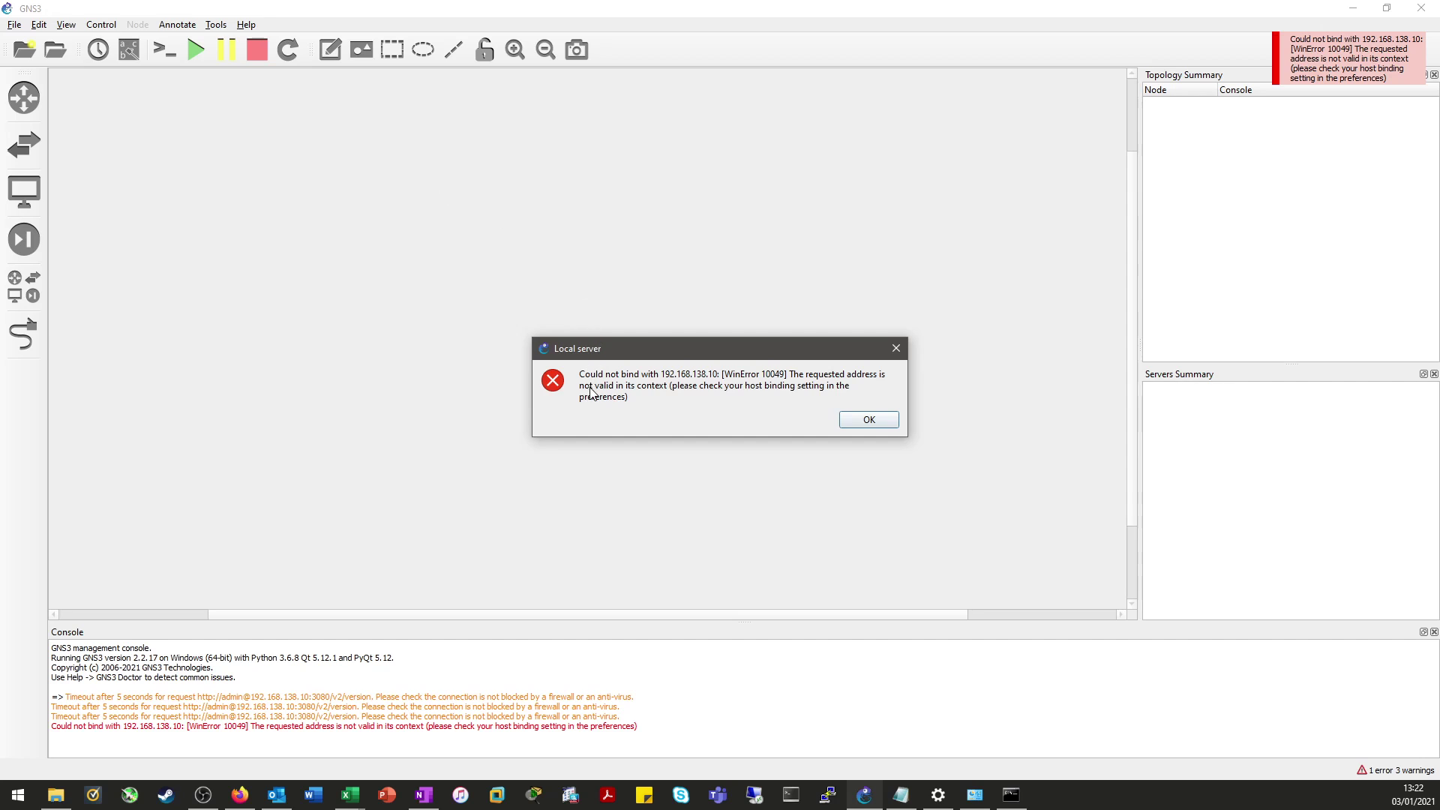
Step: Dismiss the two local server errors in GNS3 and close the project dialog without creating a project
{"action": "left_click", "coordinate": [868, 419]}
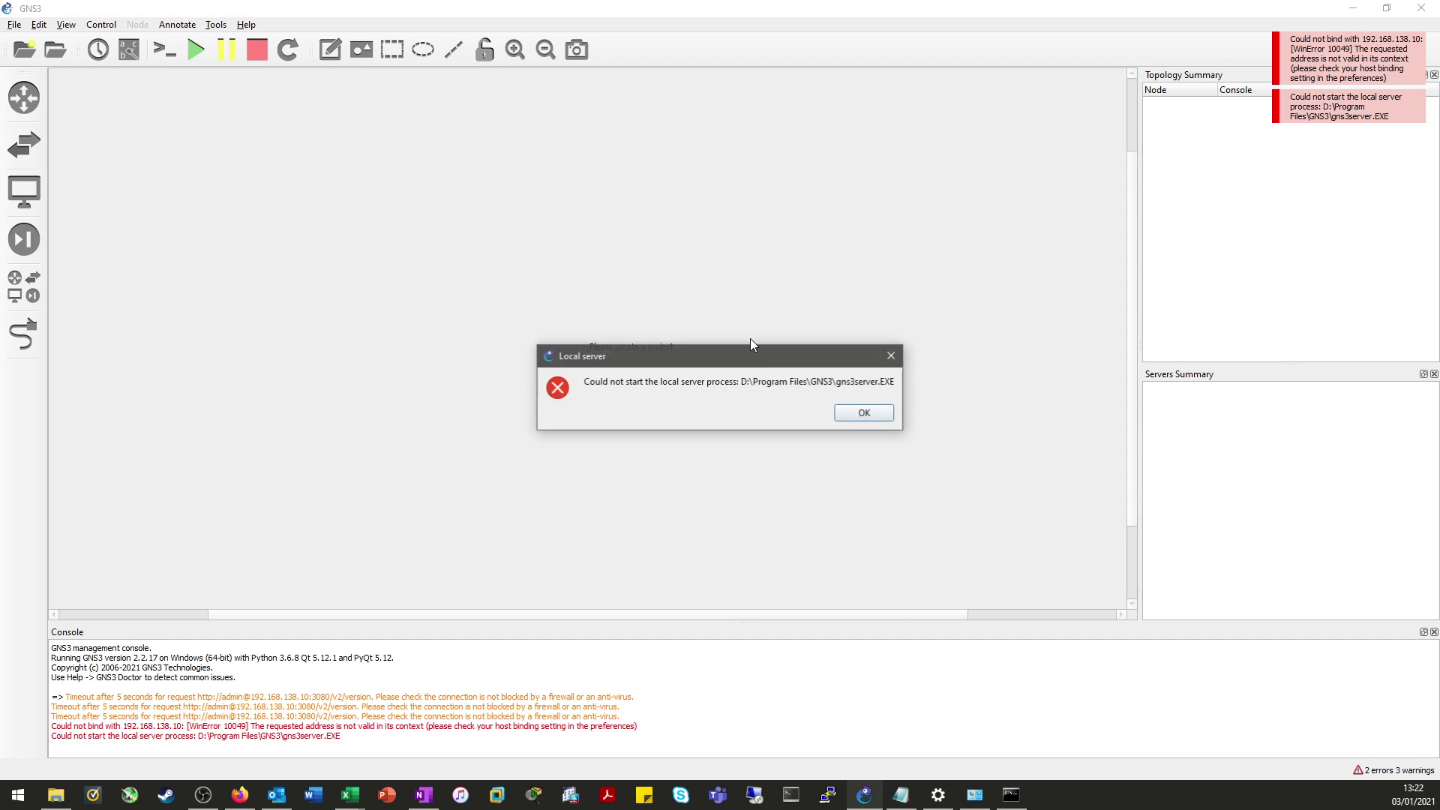
{"action": "left_click", "coordinate": [863, 413]}
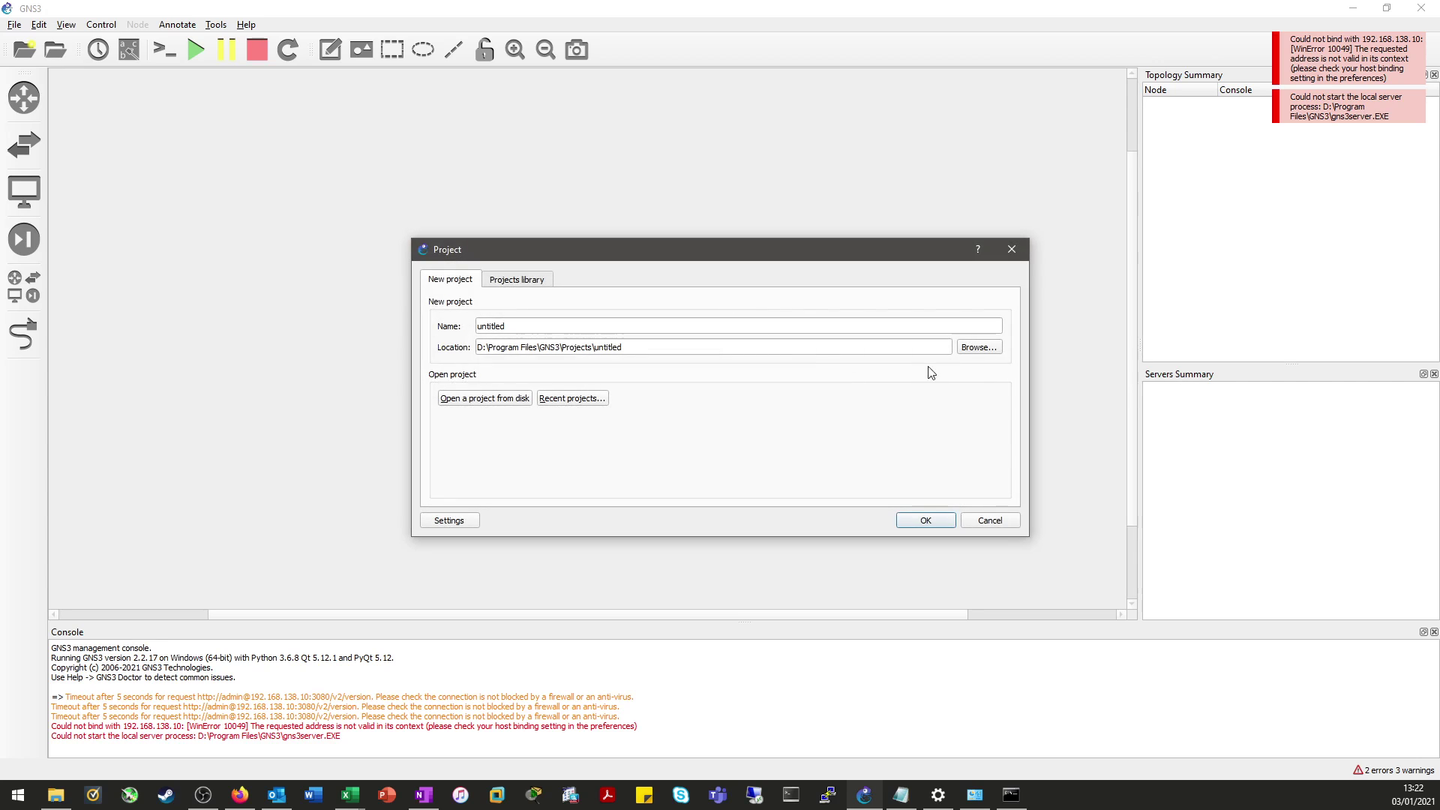
{"action": "left_click", "coordinate": [1005, 257]}
Step: Set the main server's host binding to 192.168.138.1 in the GNS3 preferences, and restart GNS3
{"action": "left_click", "coordinate": [38, 24]}
{"action": "left_click", "coordinate": [75, 96]}
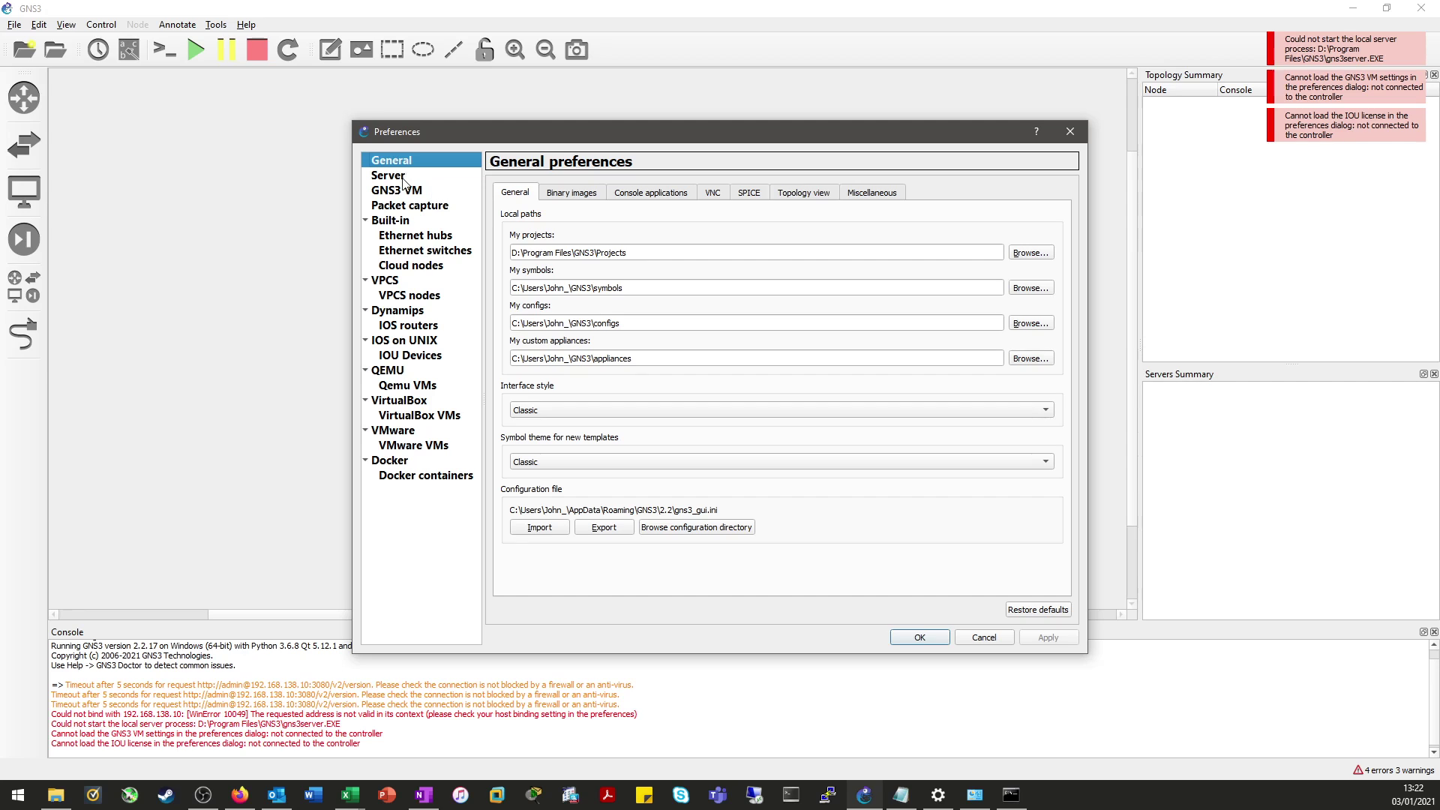
{"action": "left_click", "coordinate": [396, 177]}
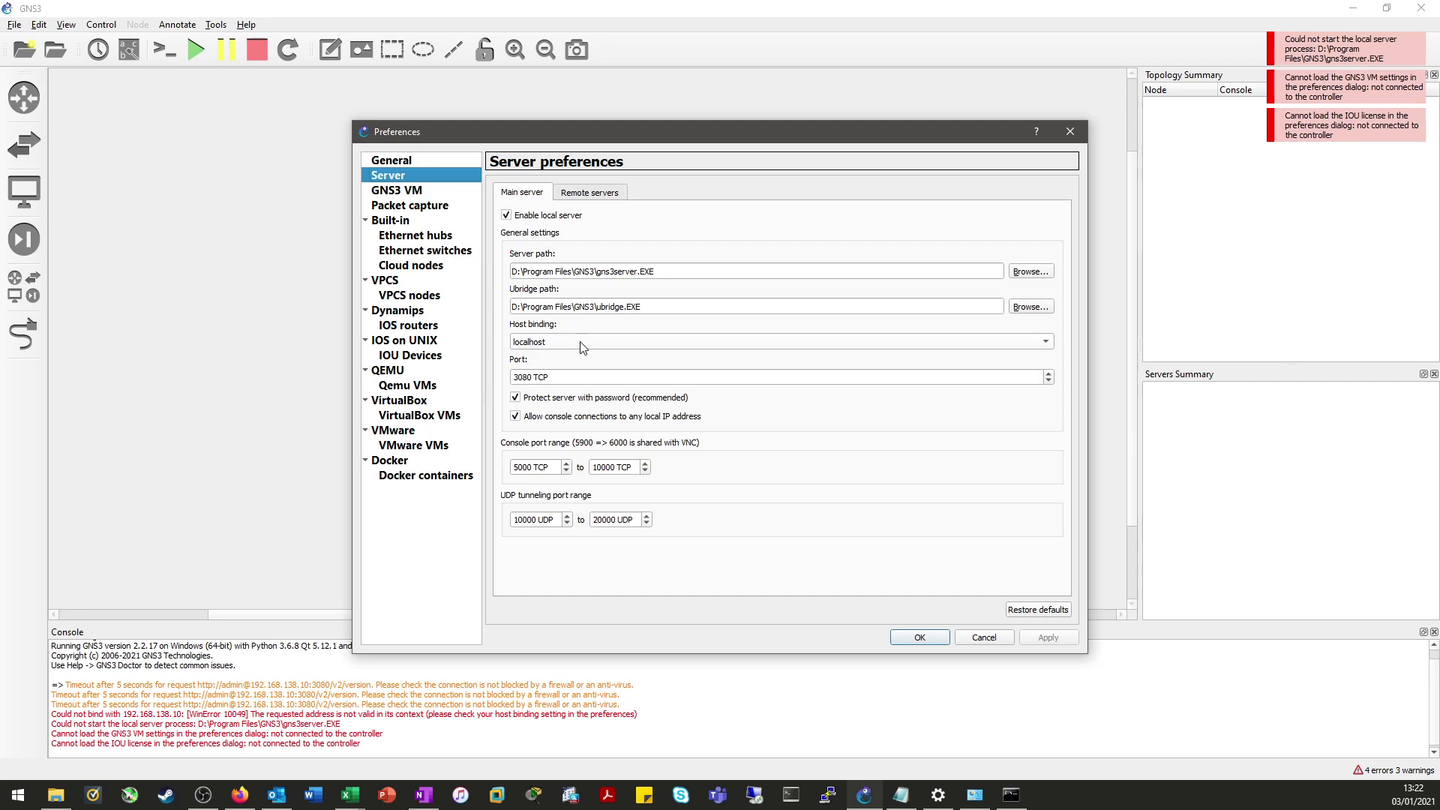
{"action": "left_click", "coordinate": [681, 343]}
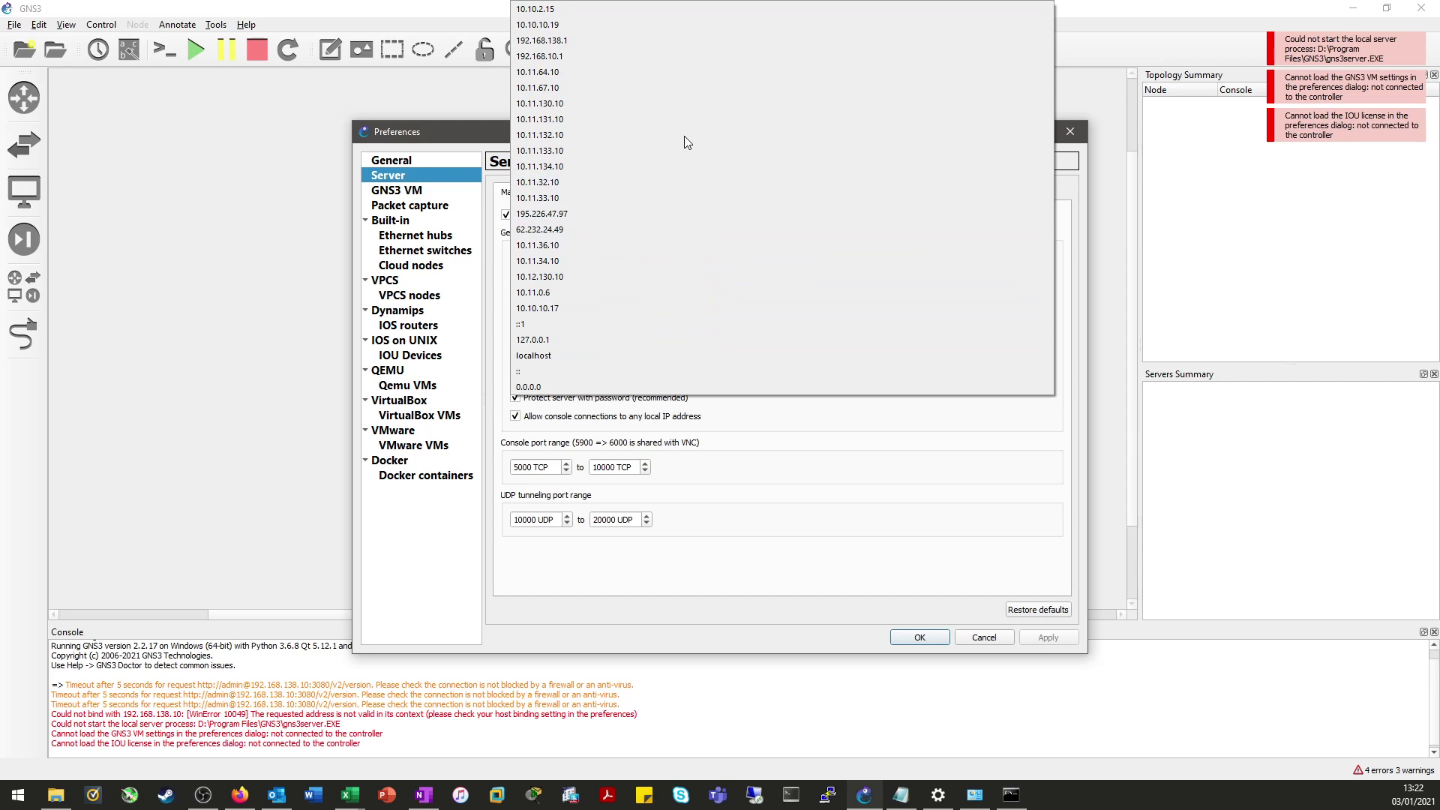
{"action": "left_click", "coordinate": [574, 41]}
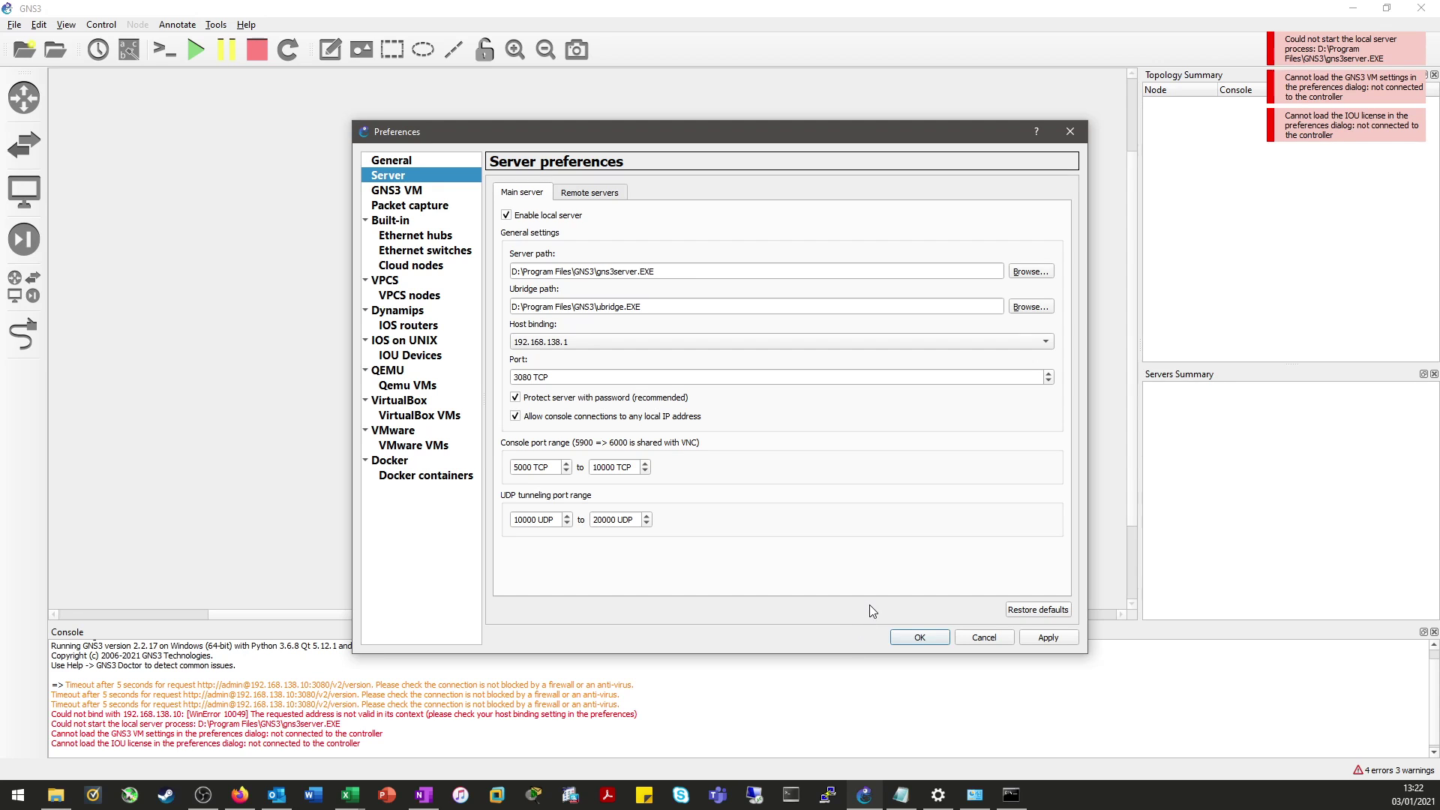
{"action": "left_click", "coordinate": [908, 637]}
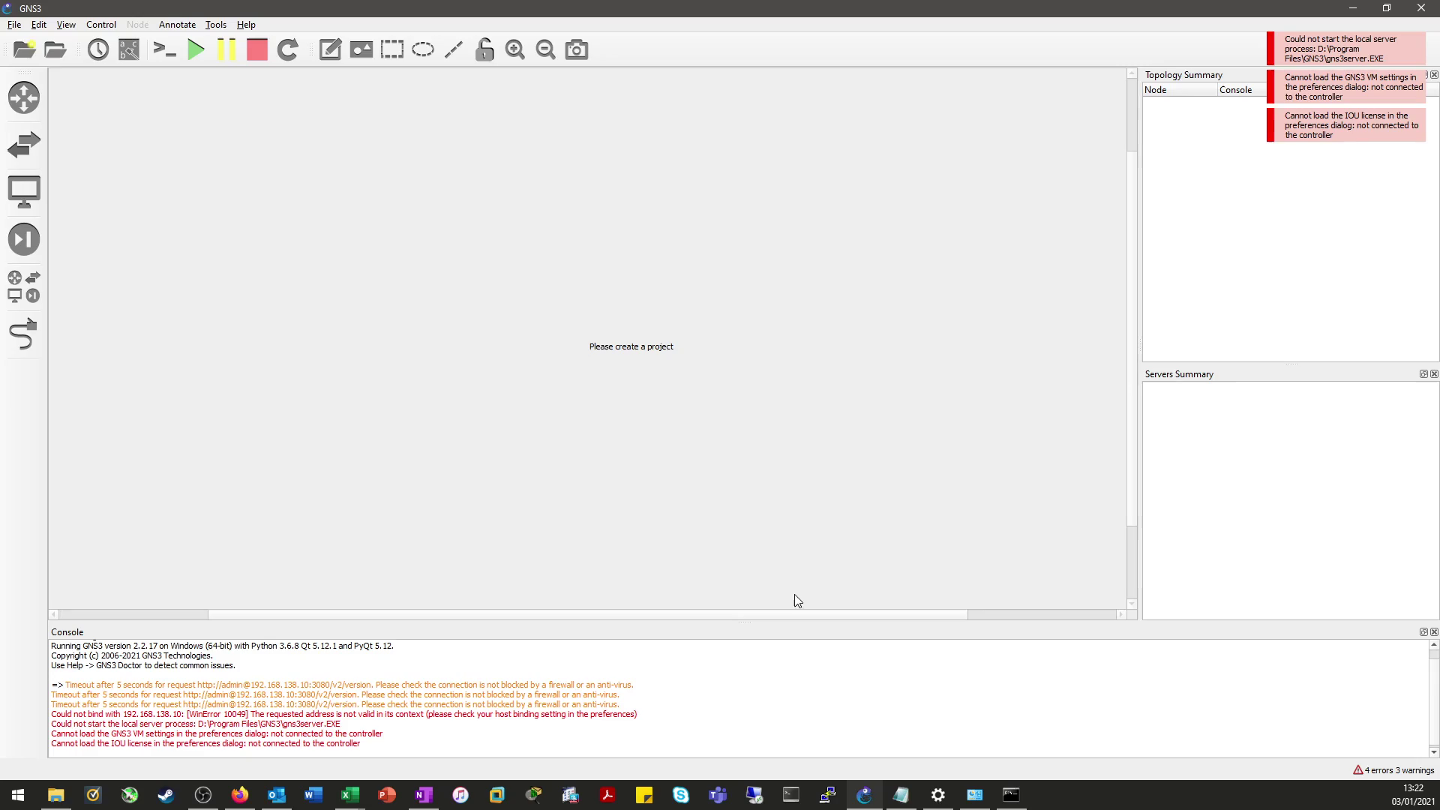
{"action": "left_click", "coordinate": [1421, 8]}
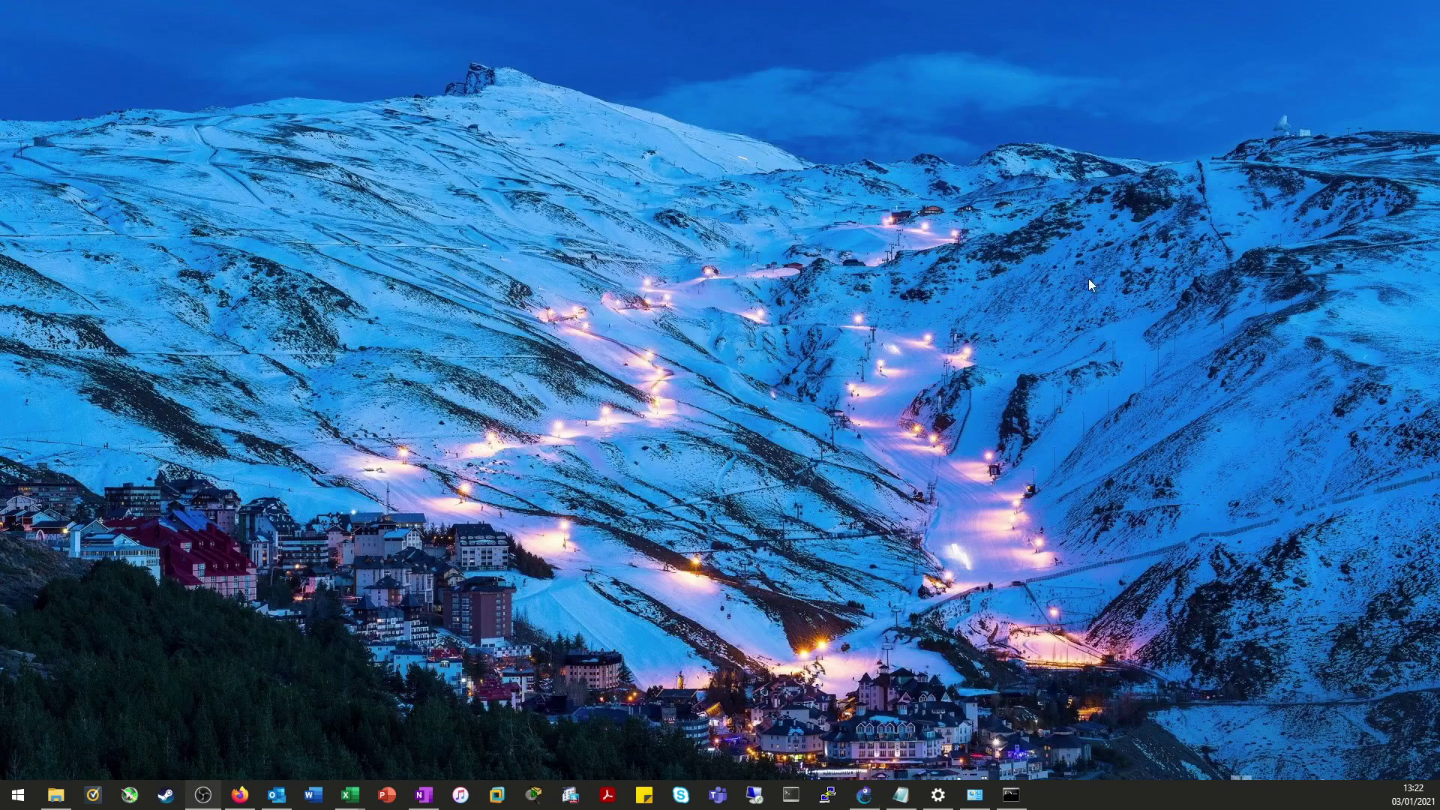
{"action": "left_click", "coordinate": [864, 799]}
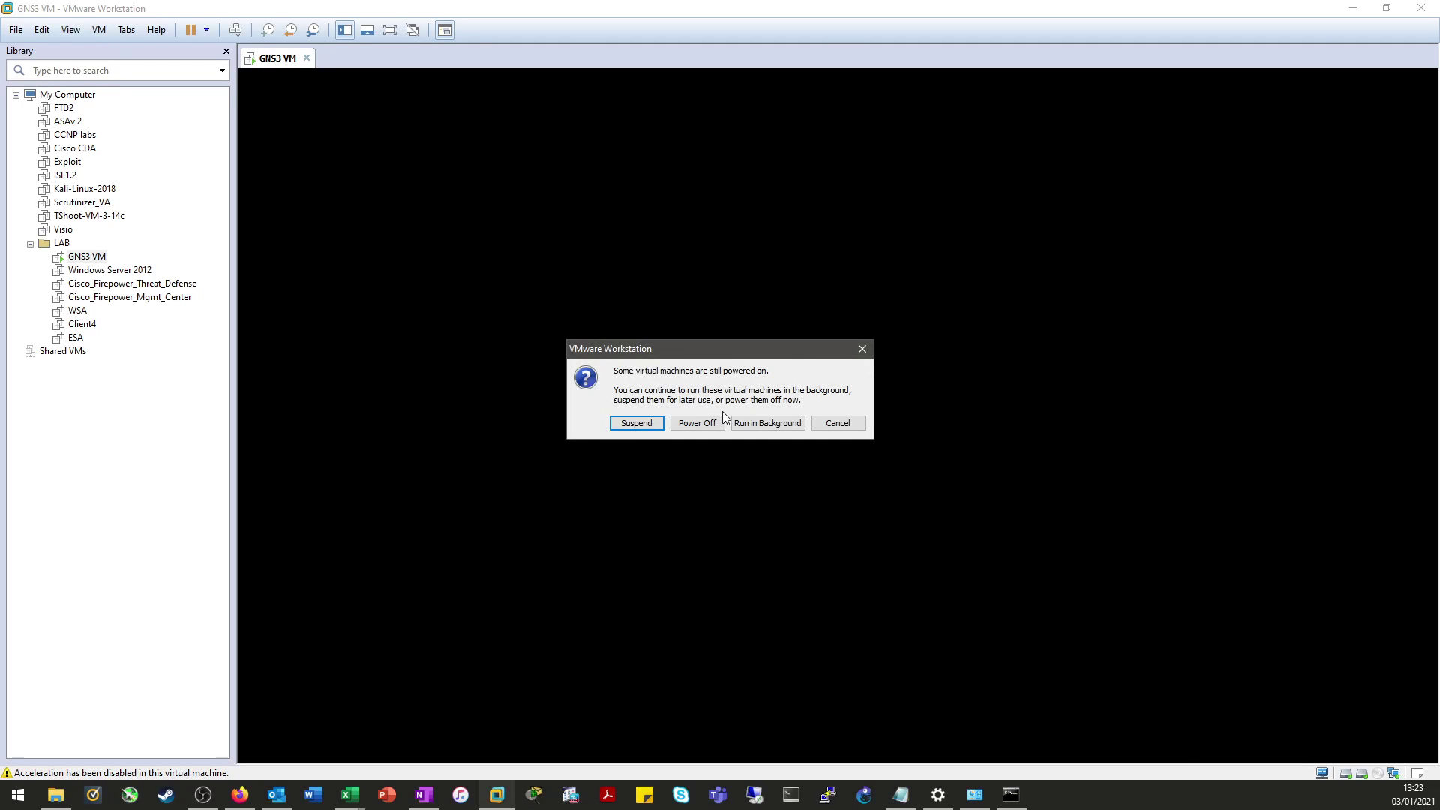
Step: Keep VMware Workstation open, shut down the GNS3 VM guest with just a power off, and show the desktop
{"action": "left_click", "coordinate": [838, 422]}
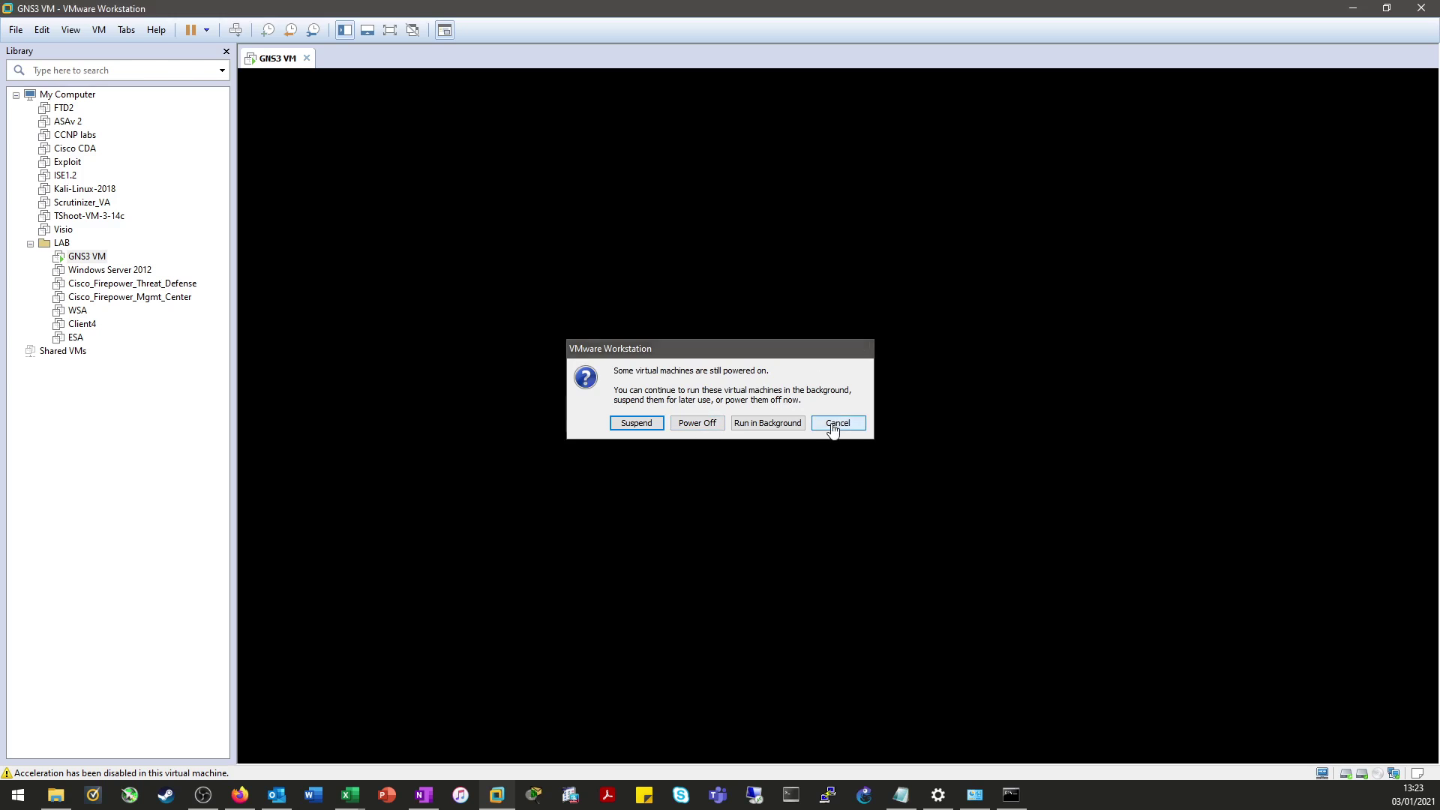
{"action": "right_click", "coordinate": [91, 257]}
{"action": "mouse_move", "coordinate": [173, 341]}
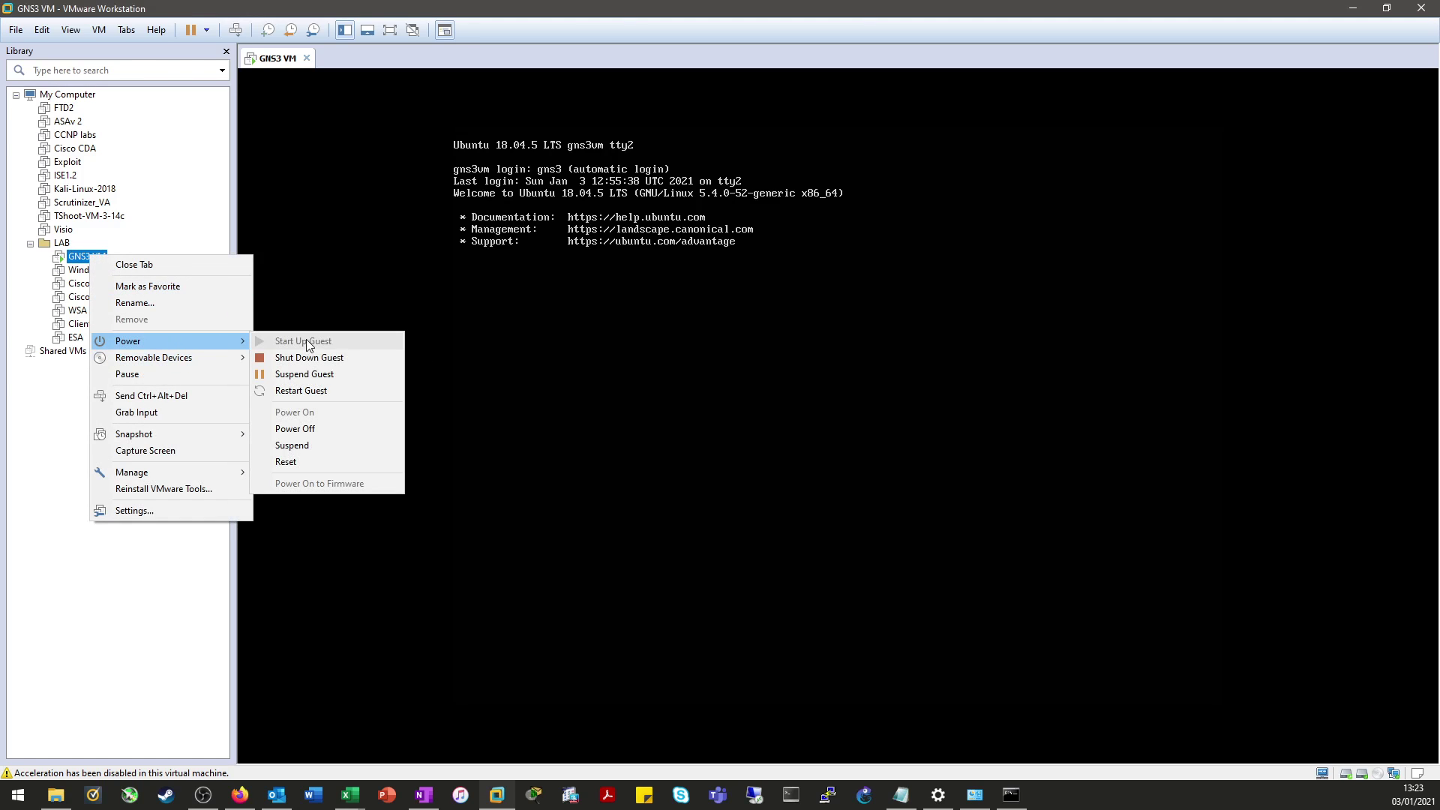
{"action": "left_click", "coordinate": [354, 357]}
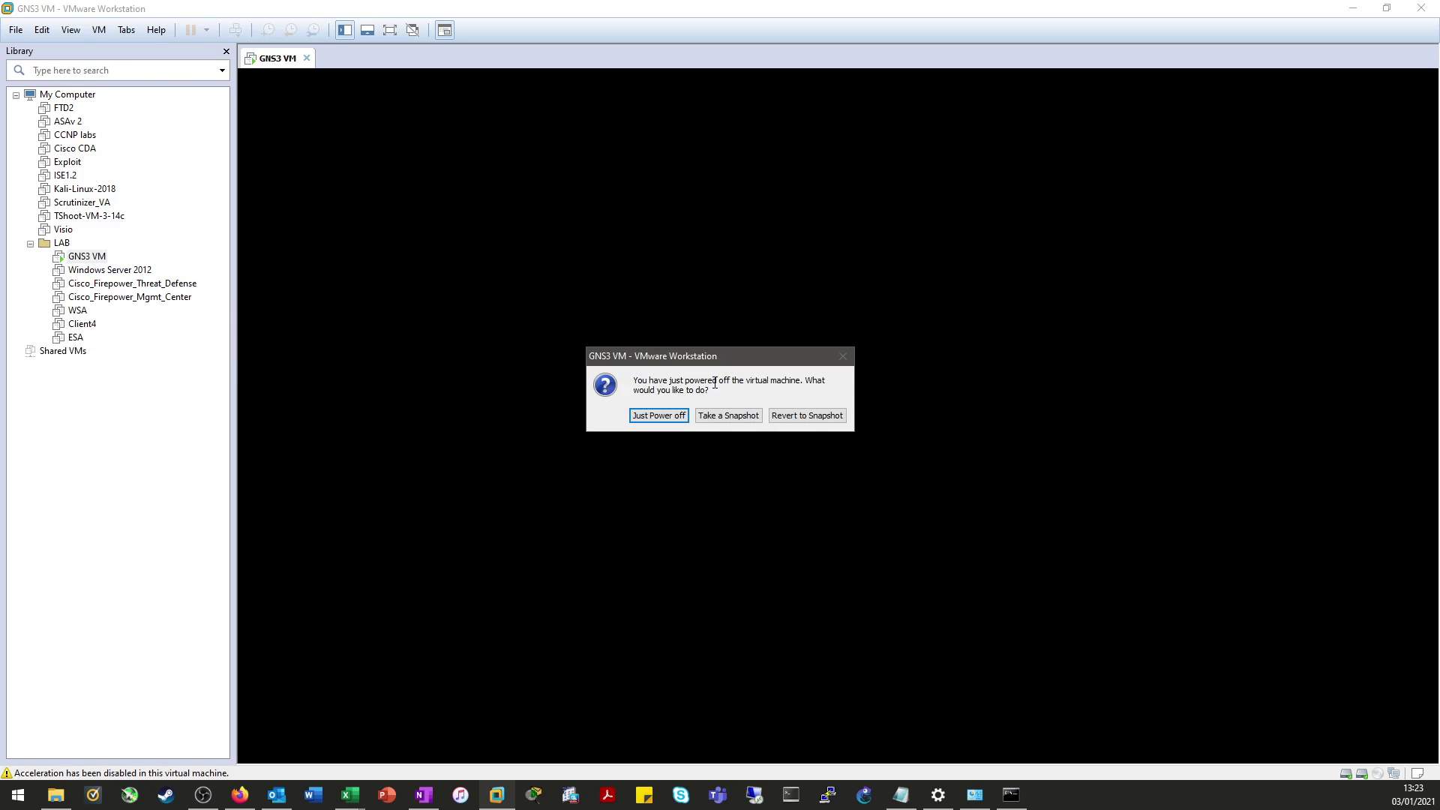
{"action": "left_click", "coordinate": [659, 415]}
{"action": "key", "text": "super+d"}
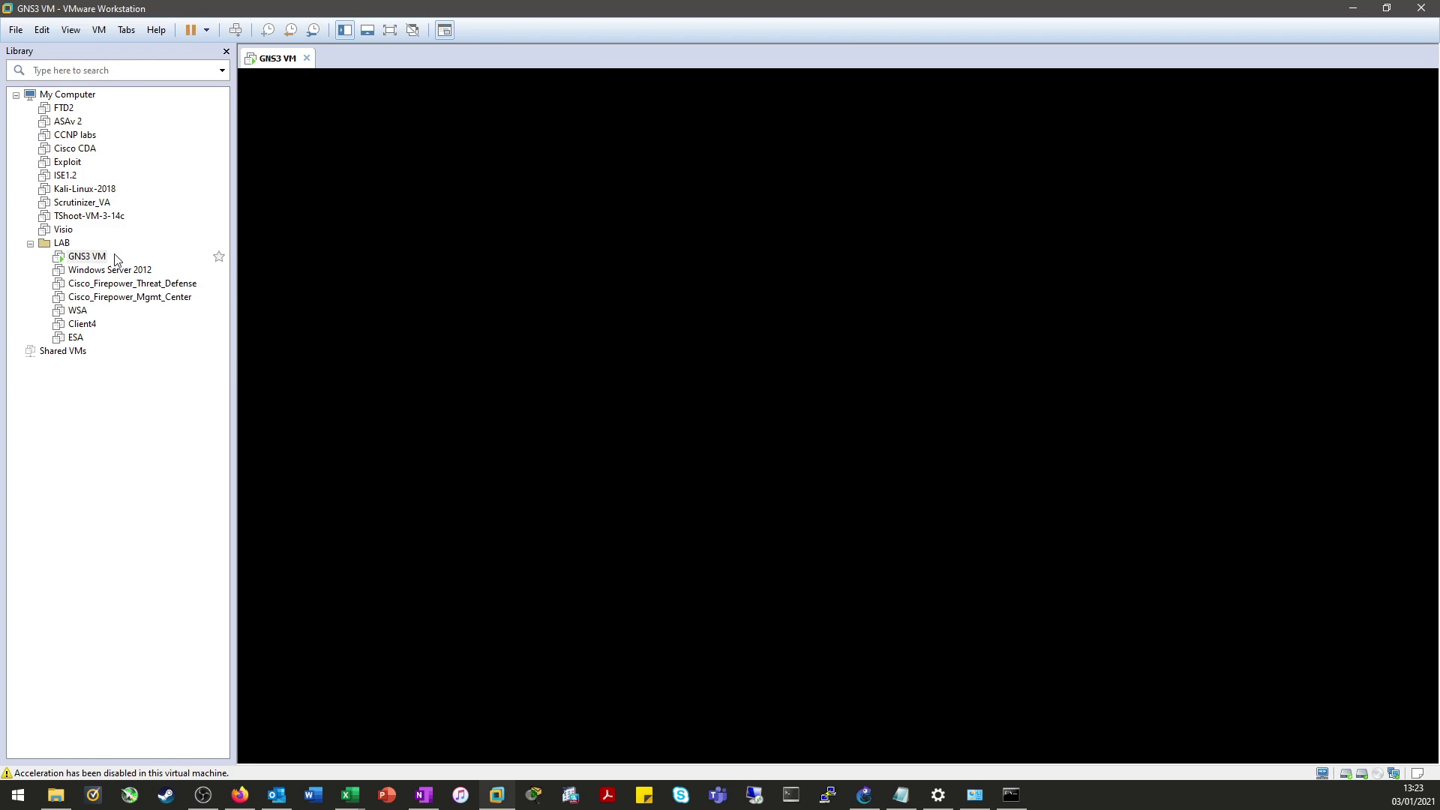
Step: Minimise VMware Workstation and open the recent LAB project in GNS3 to view its topology
{"action": "left_click", "coordinate": [1353, 8]}
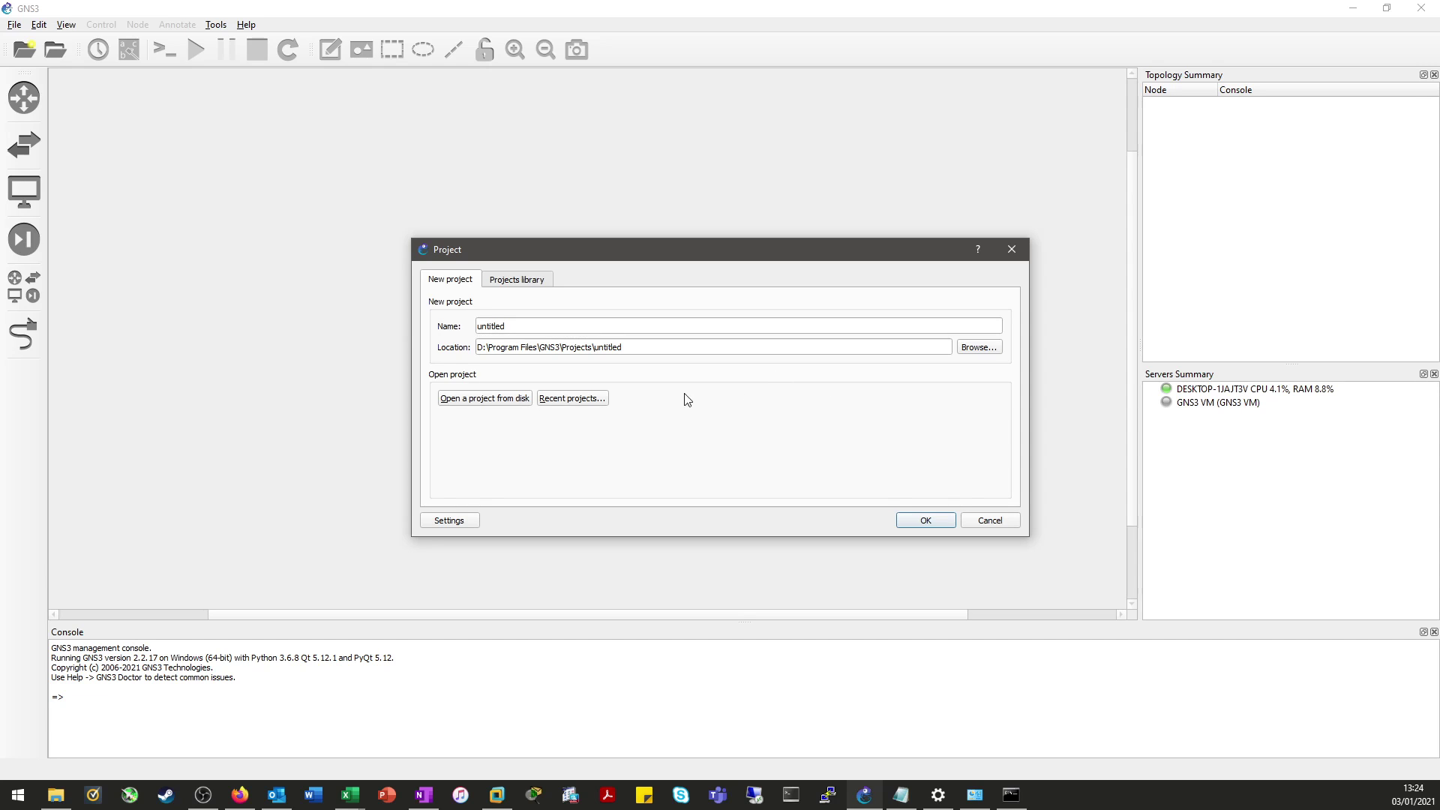
{"action": "left_click", "coordinate": [588, 402]}
{"action": "left_click", "coordinate": [629, 405]}
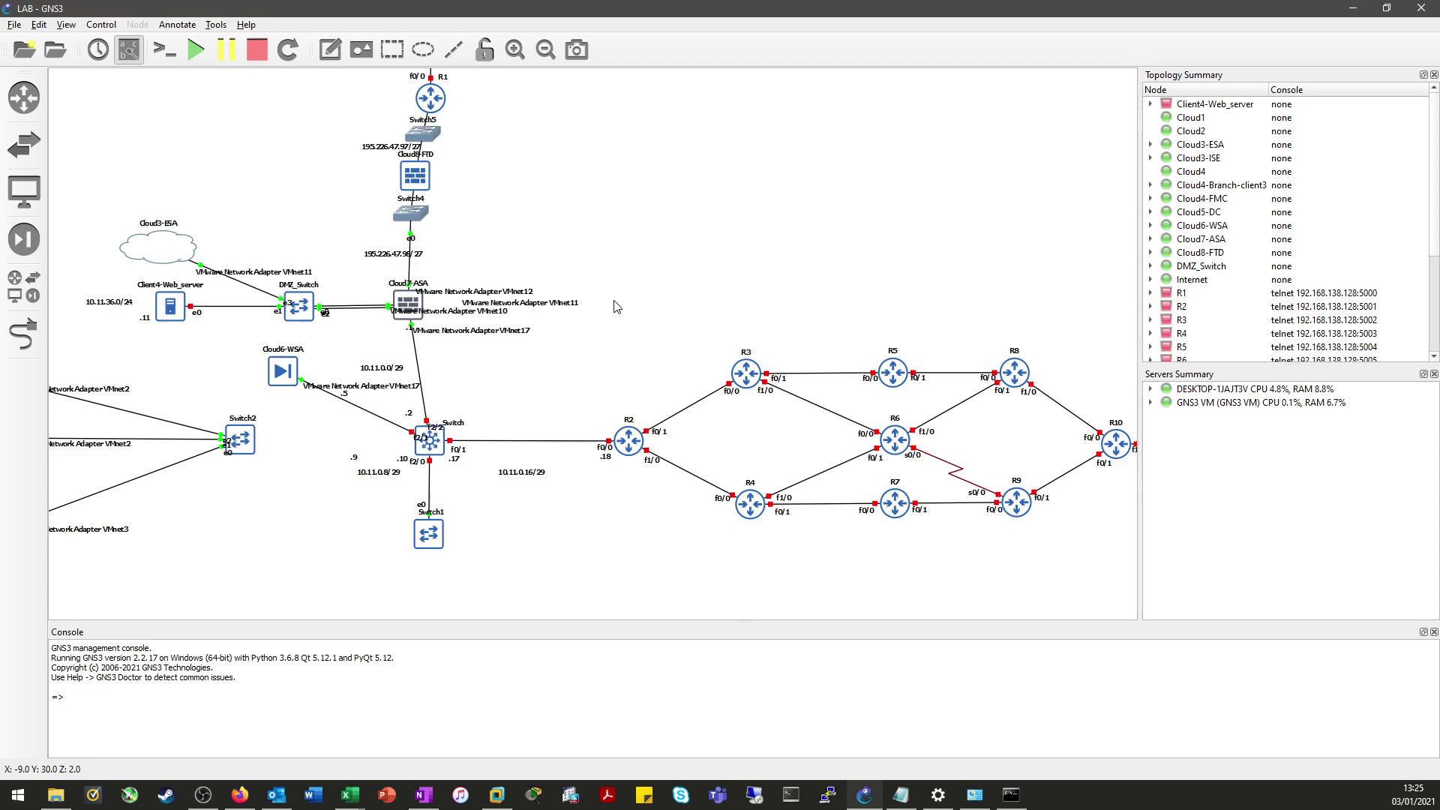
{"action": "scroll", "coordinate": [787, 300], "scroll_direction": "down", "scroll_amount": 2}
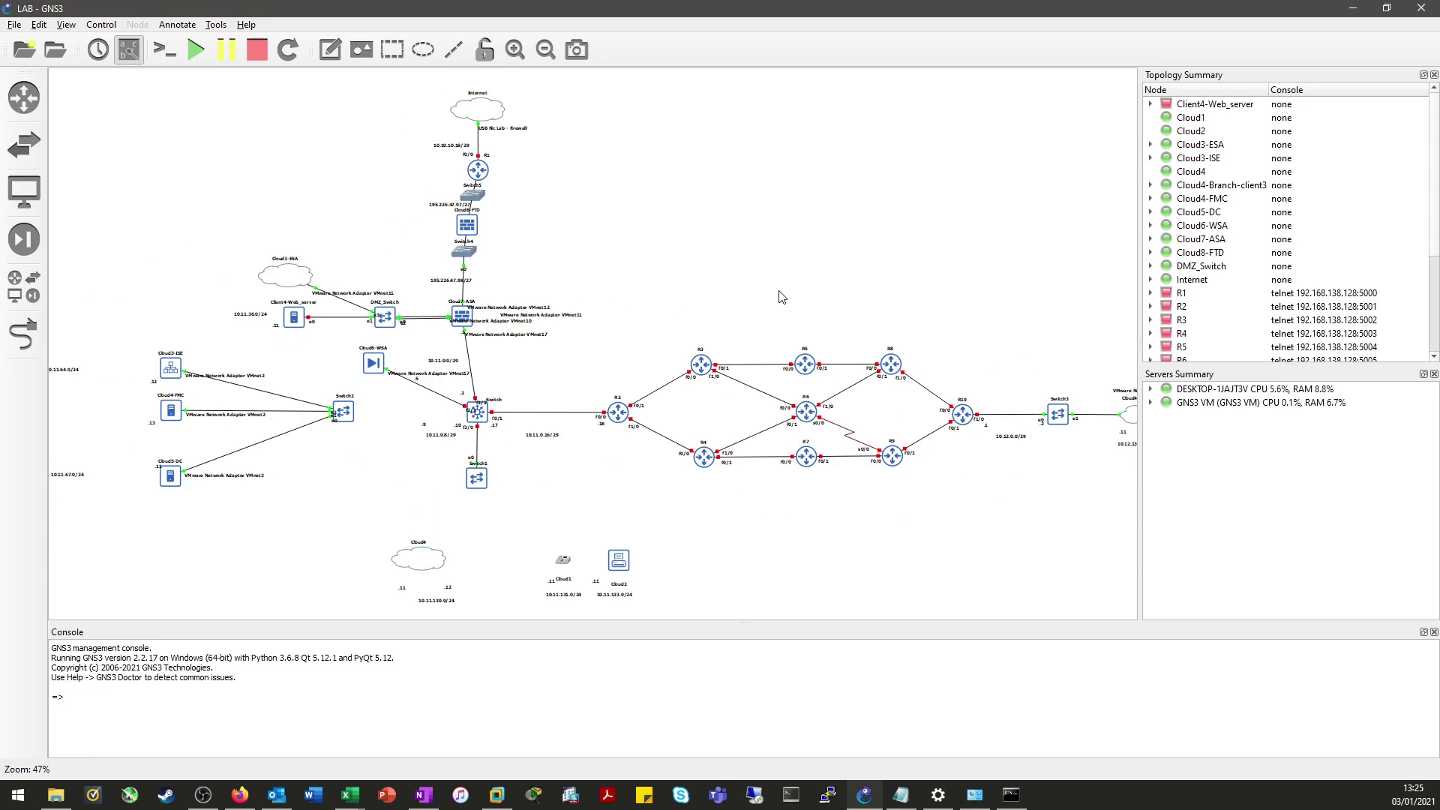
{"action": "scroll", "coordinate": [780, 297], "scroll_direction": "up", "scroll_amount": 2}
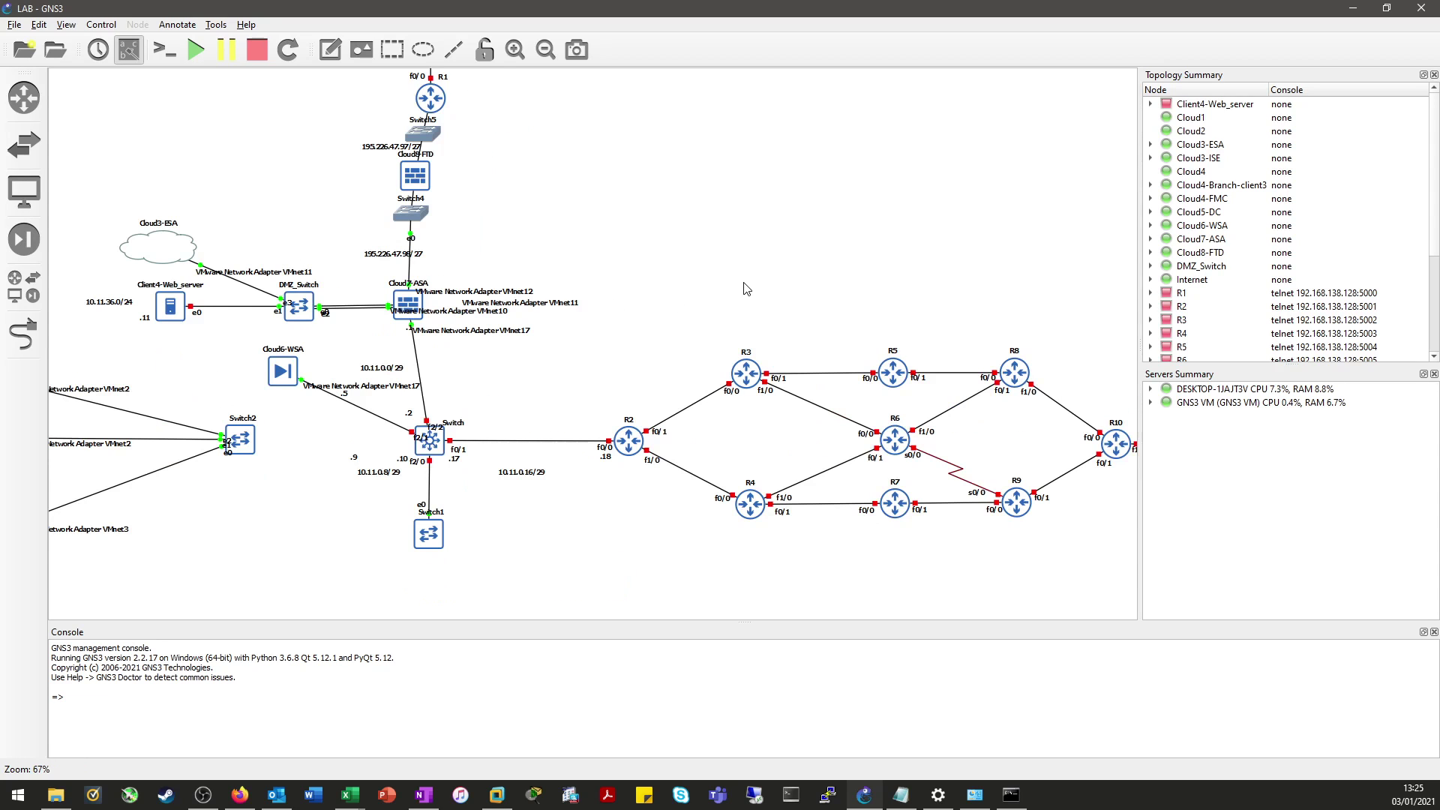